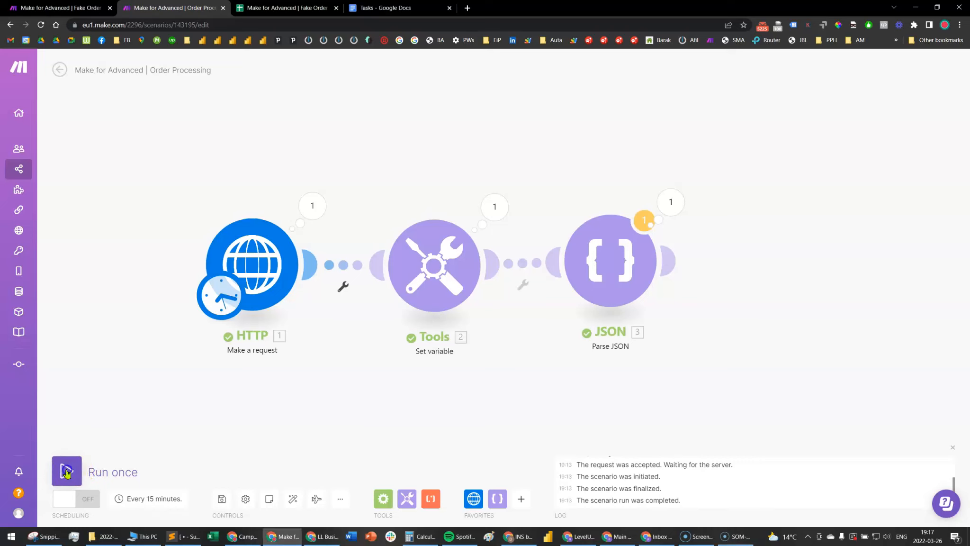
Run the Order Processing scenario once and view the Parse JSON module's output in an enlarged window
{"action": "left_click", "coordinate": [309, 512]}
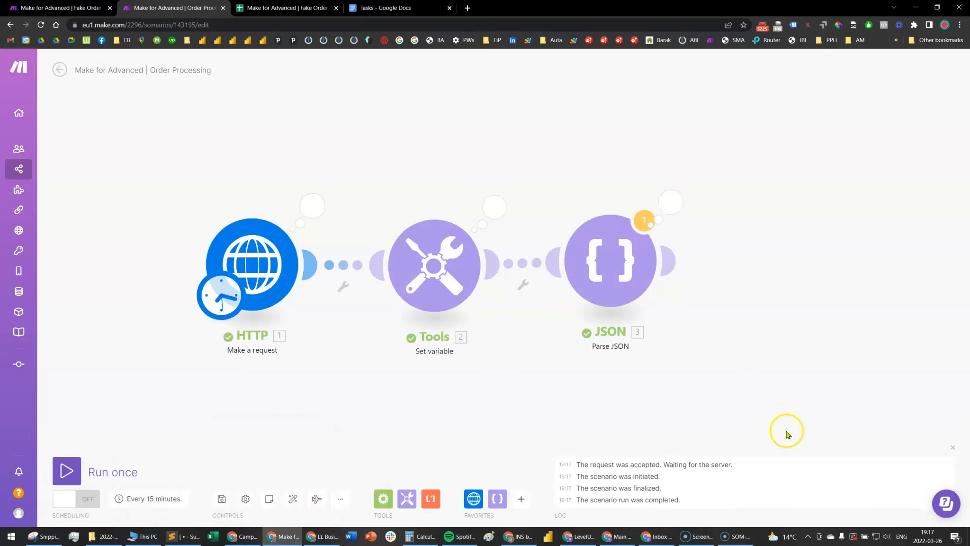
{"action": "left_click_drag", "start_coordinate": [786, 429], "coordinate": [658, 425]}
{"action": "left_click", "coordinate": [532, 208]}
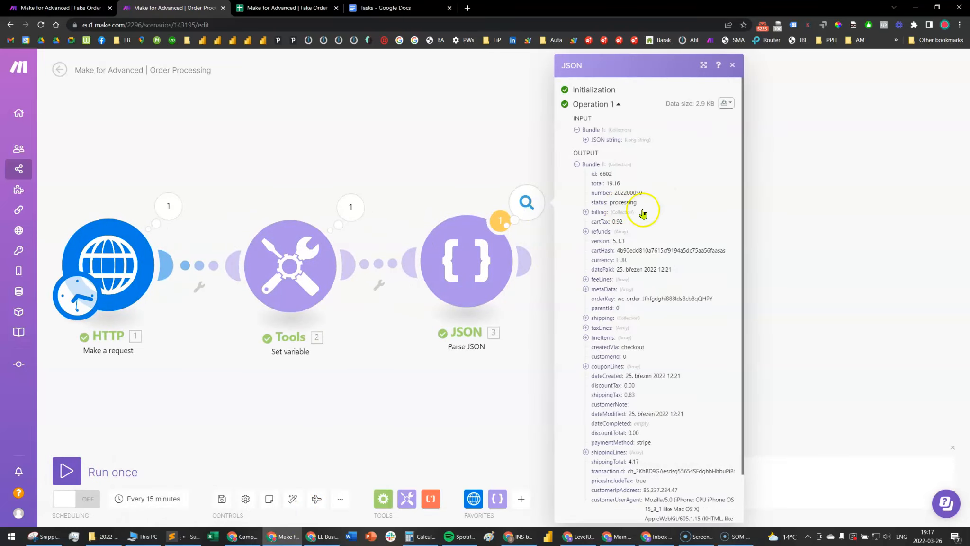
{"action": "left_click", "coordinate": [704, 66]}
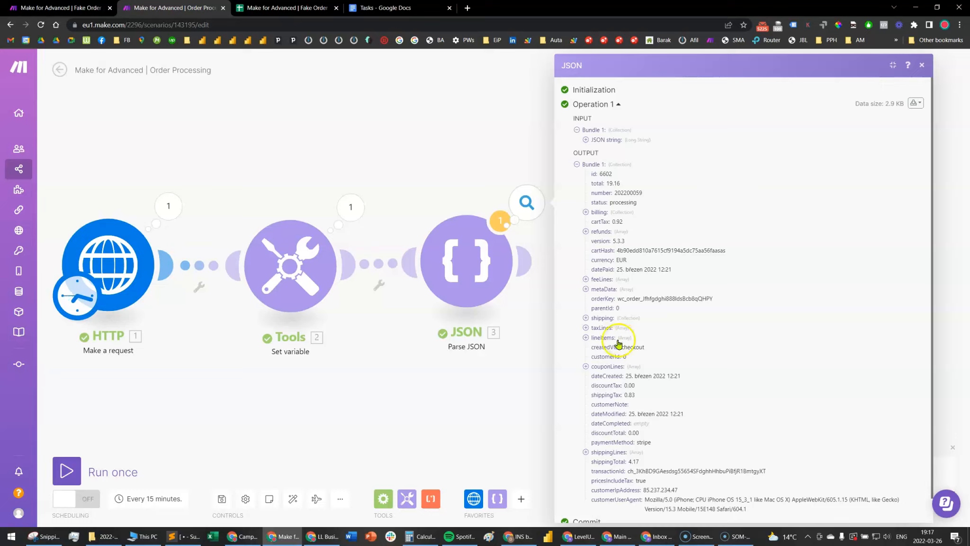
Expand lineItems and its first item in the JSON output to examine the product details
{"action": "left_click", "coordinate": [585, 338]}
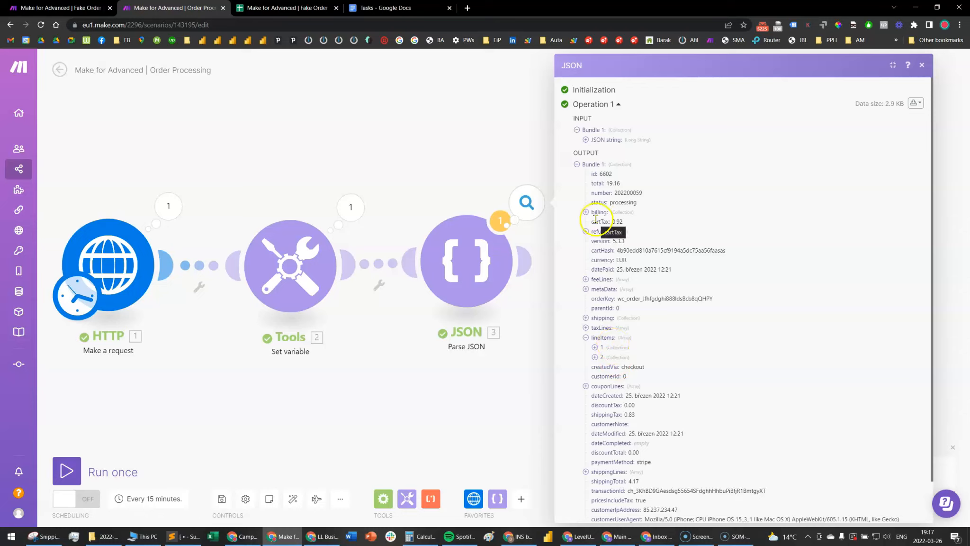
{"action": "left_click", "coordinate": [610, 349]}
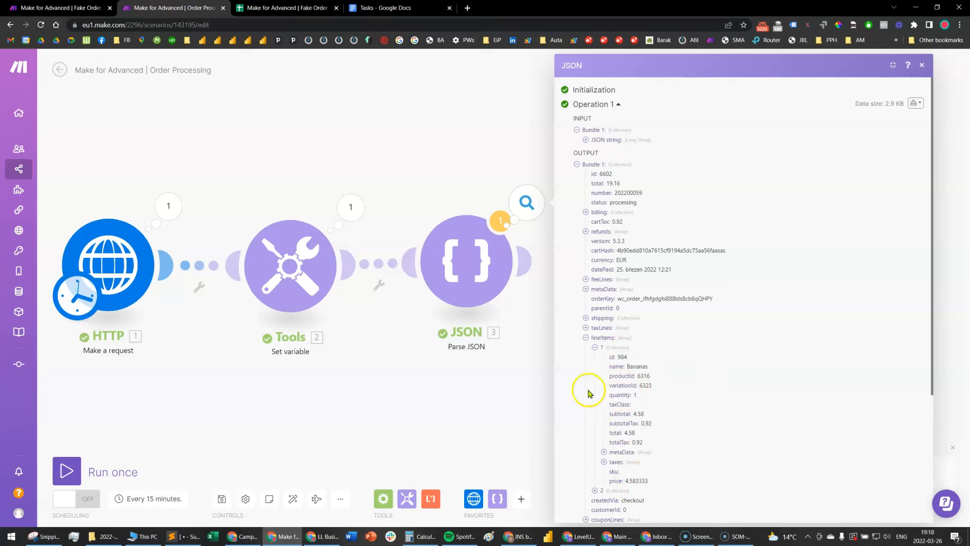
{"action": "scroll", "coordinate": [648, 340], "scroll_direction": "down", "scroll_amount": 2}
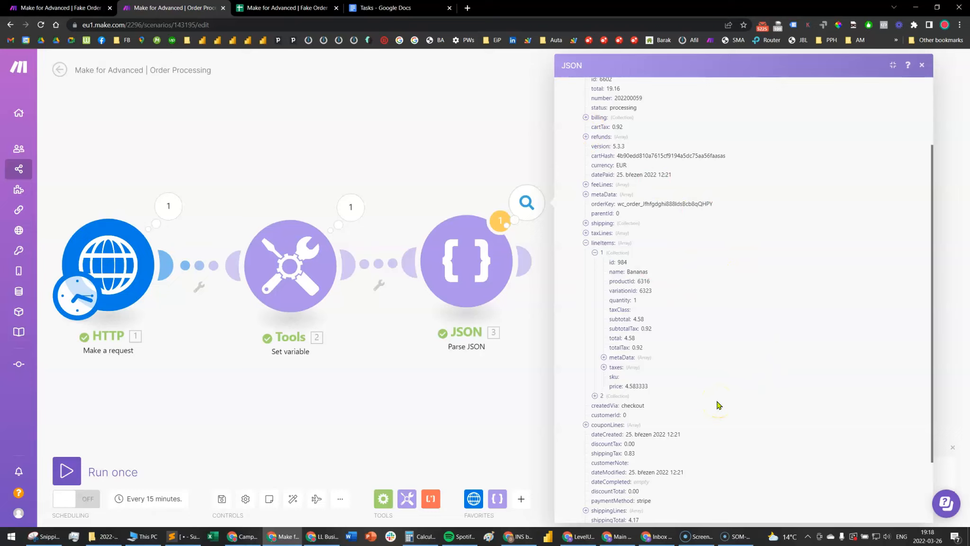
In the Tasks document, insert "each" before "line item" in the first task
{"action": "left_click", "coordinate": [384, 7]}
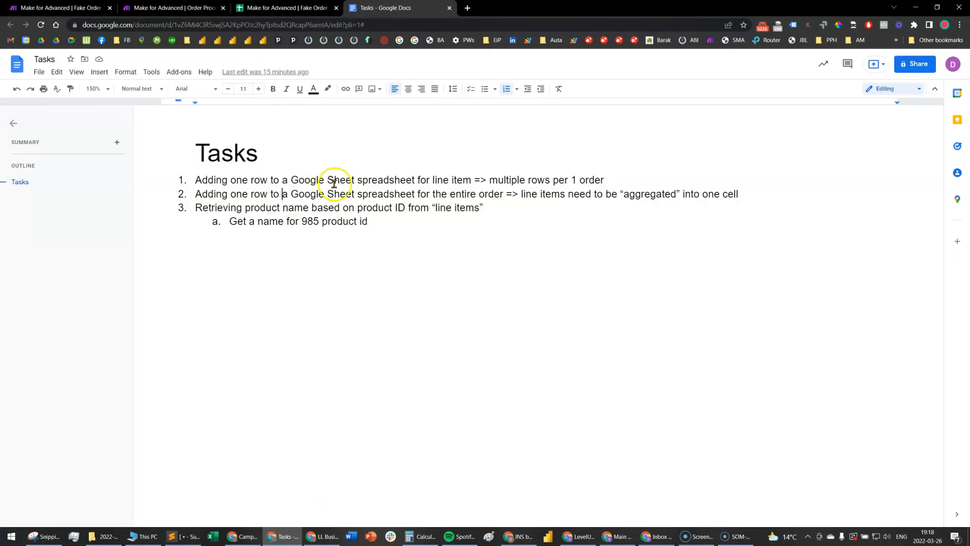
{"action": "left_click", "coordinate": [429, 179]}
{"action": "type", "text": "e"}
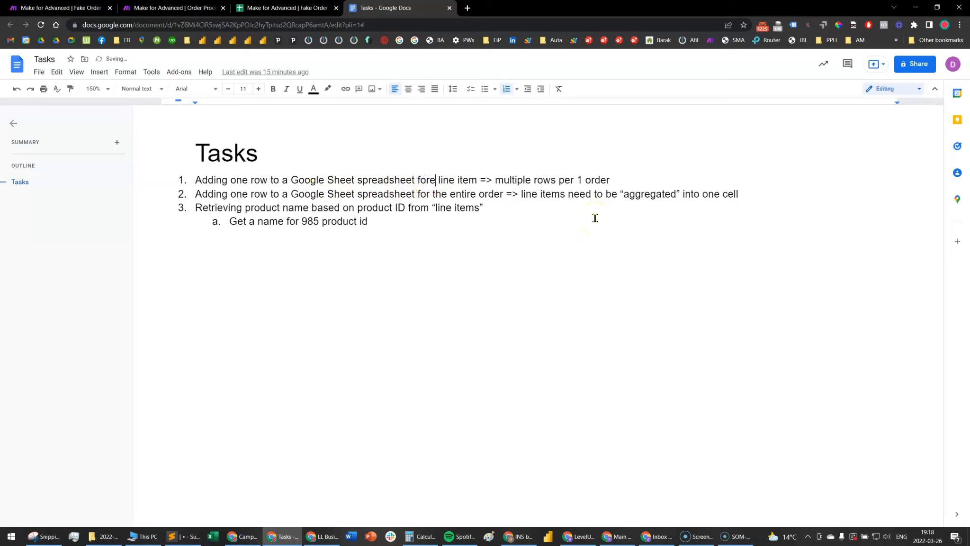
{"action": "type", "text": "ach"}
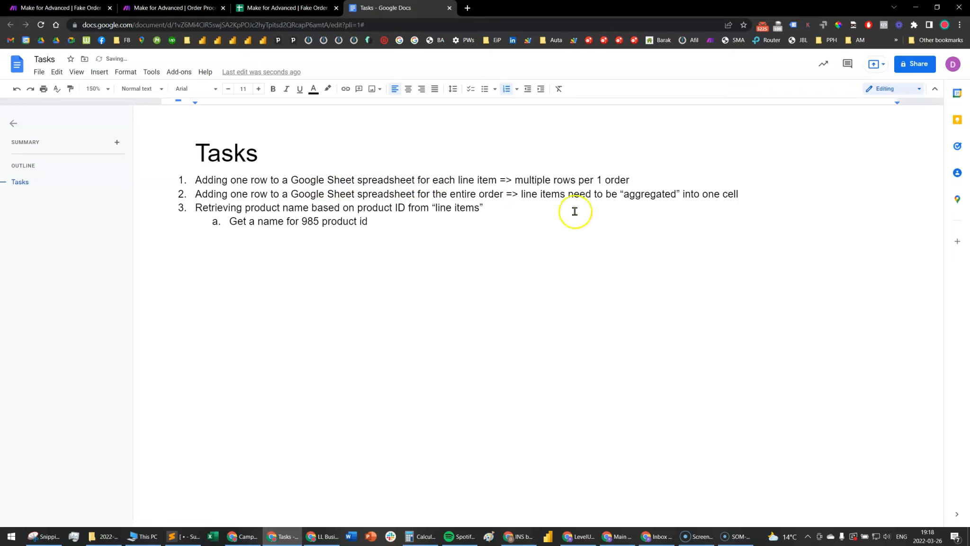
Highlight "=> multiple rows per 1 order" in the first task to review that requirement
{"action": "left_click_drag", "start_coordinate": [500, 180], "coordinate": [635, 181]}
{"action": "left_click", "coordinate": [637, 180]}
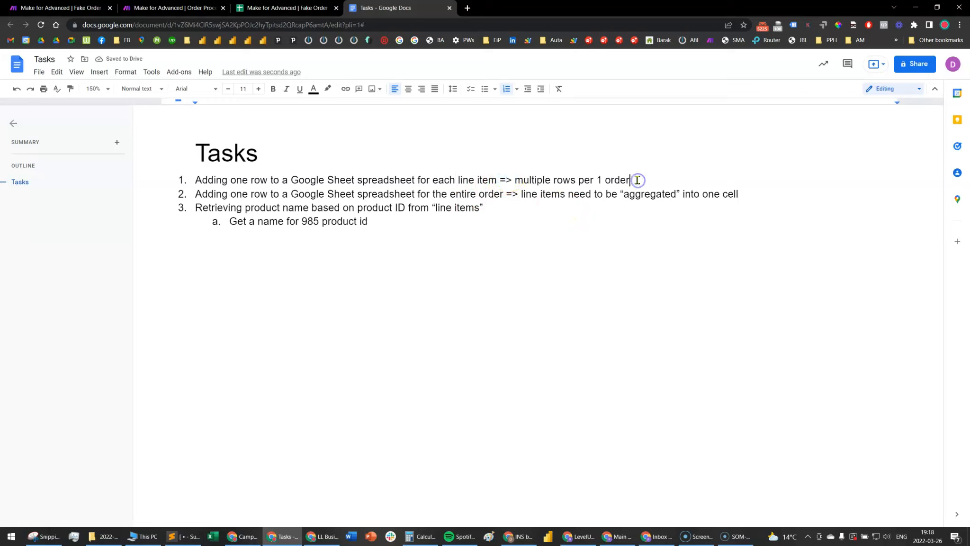
{"action": "left_click_drag", "start_coordinate": [637, 180], "coordinate": [497, 180]}
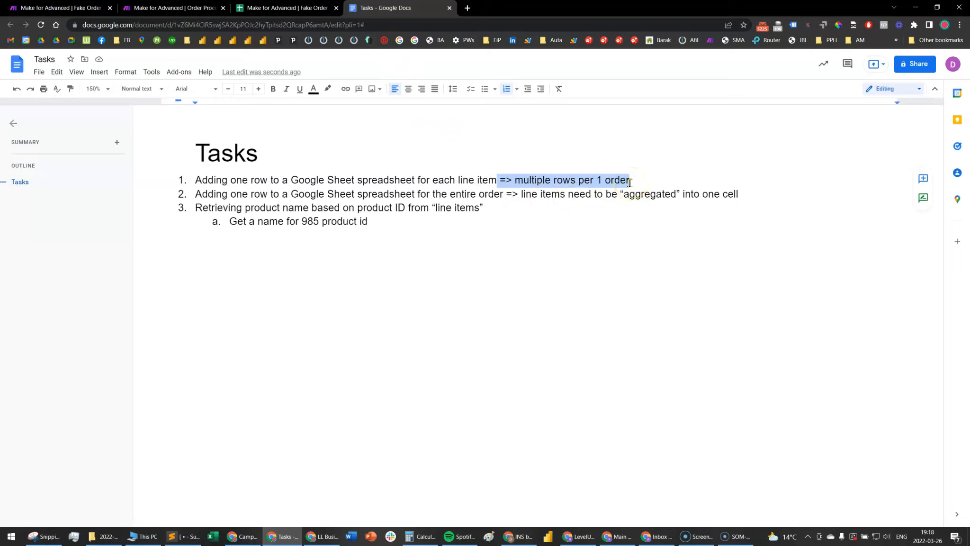
{"action": "left_click", "coordinate": [603, 181]}
In the Fake Order spreadsheet, examine the date, order id, total price, product name, product price and quantity columns for line items
{"action": "left_click", "coordinate": [284, 7]}
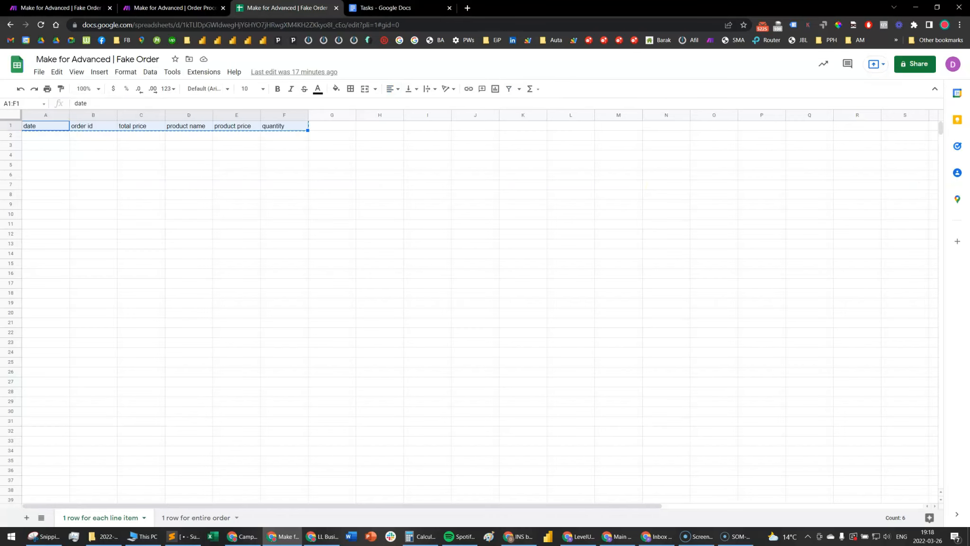
{"action": "left_click", "coordinate": [120, 192]}
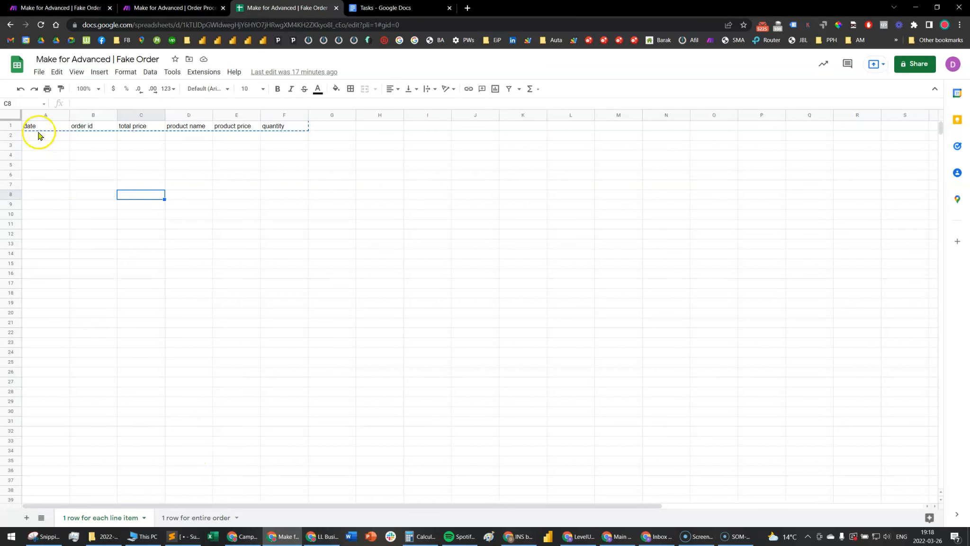
{"action": "left_click", "coordinate": [81, 155]}
{"action": "left_click", "coordinate": [48, 137]}
{"action": "left_click", "coordinate": [92, 136]}
{"action": "left_click", "coordinate": [154, 134]}
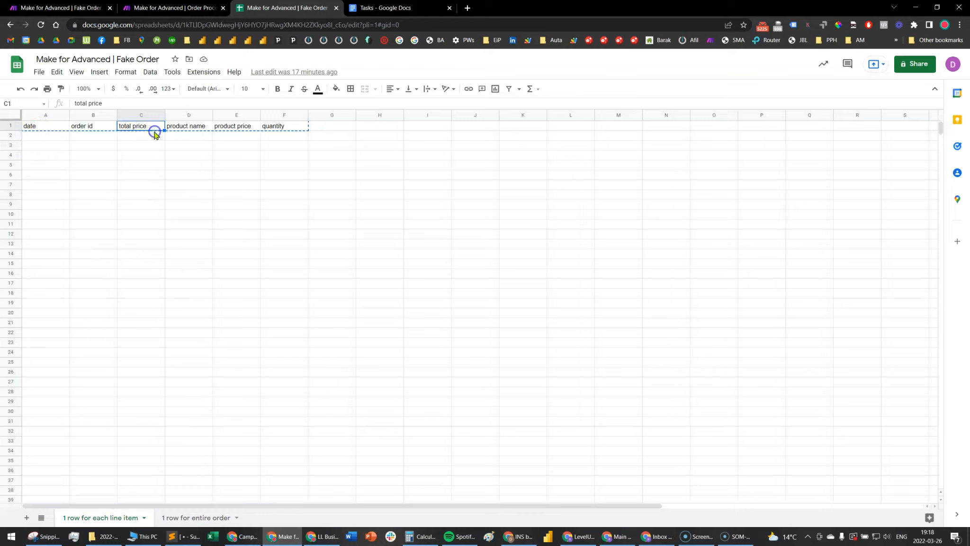
{"action": "left_click", "coordinate": [184, 135]}
{"action": "left_click", "coordinate": [234, 127]}
{"action": "left_click", "coordinate": [298, 136]}
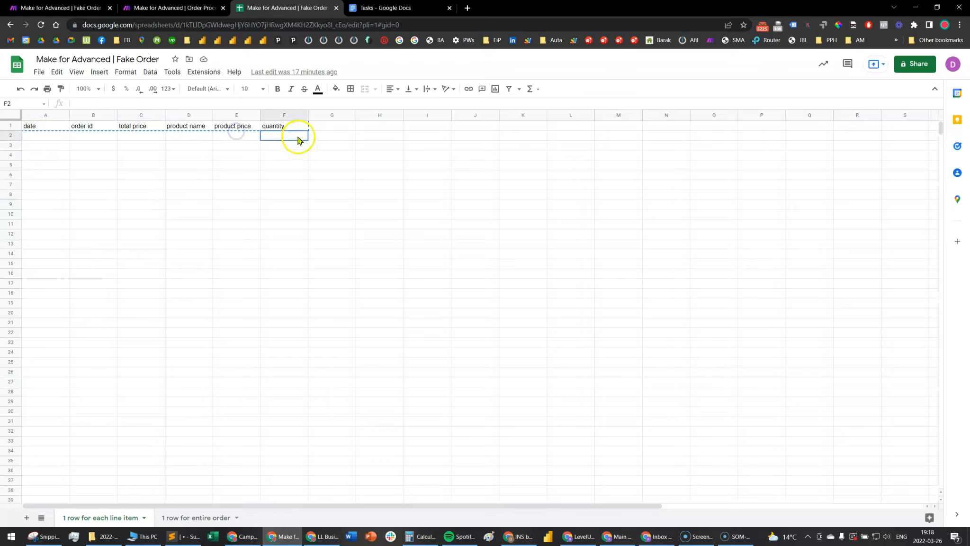
{"action": "left_click", "coordinate": [38, 139]}
{"action": "left_click_drag", "start_coordinate": [38, 139], "coordinate": [273, 153]}
Return to the Tasks document and review the second task about one row for the entire order
{"action": "left_click", "coordinate": [384, 8]}
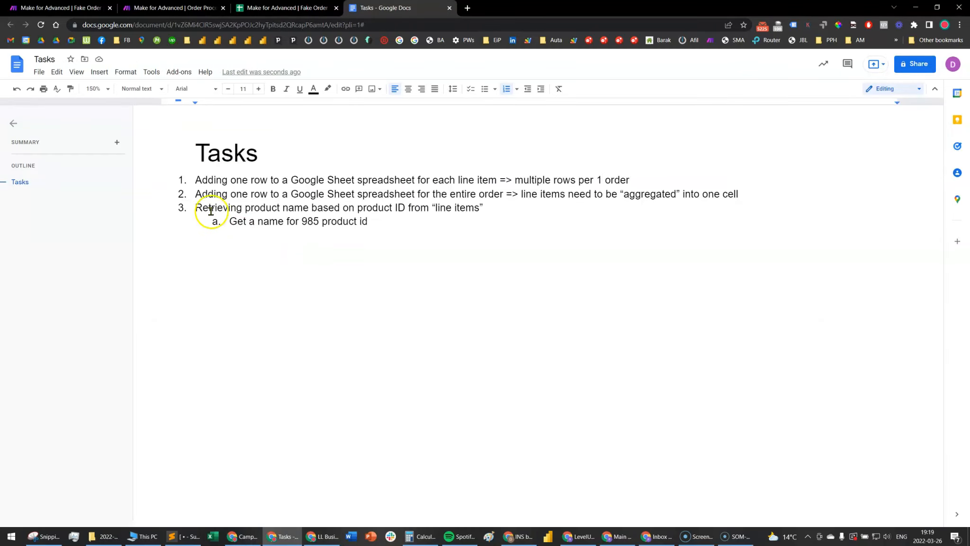
{"action": "left_click_drag", "start_coordinate": [192, 193], "coordinate": [741, 200]}
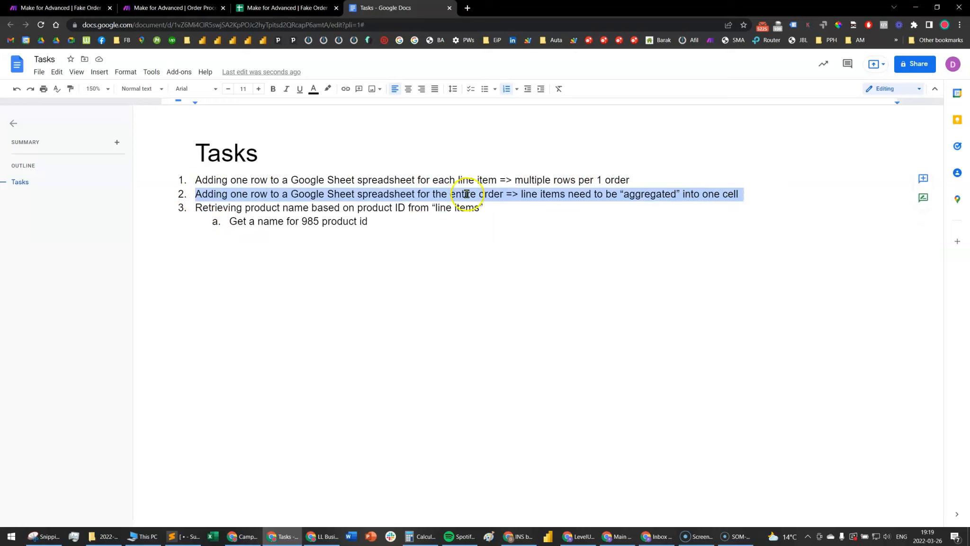
{"action": "left_click", "coordinate": [526, 197]}
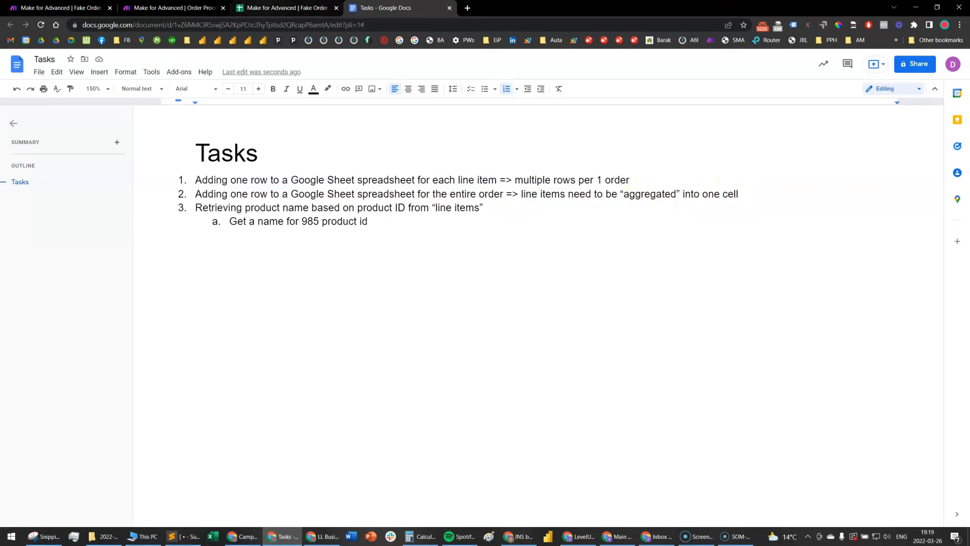
In the Fake Order spreadsheet, examine the columns of the "1 row for entire order" sheet, including products in the order
{"action": "left_click", "coordinate": [260, 9]}
{"action": "left_click", "coordinate": [209, 519]}
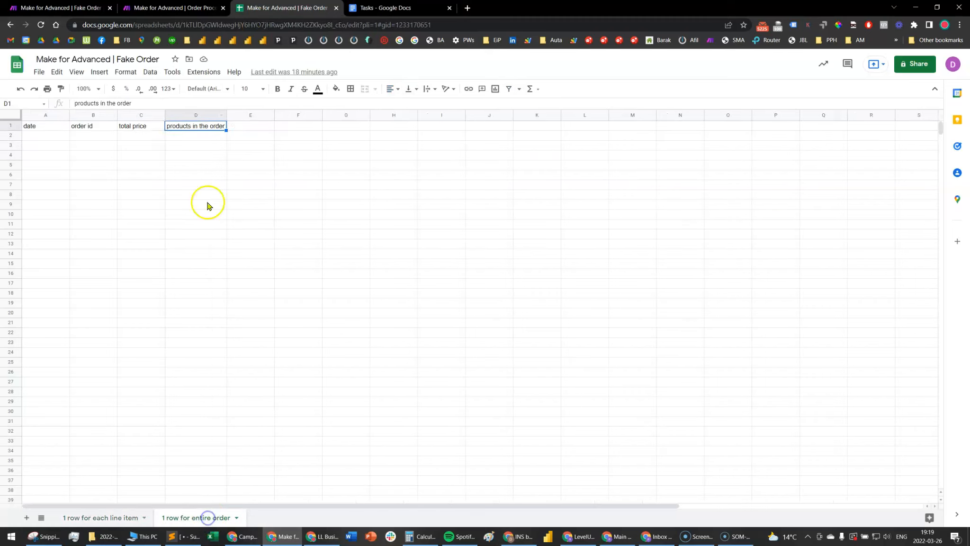
{"action": "left_click", "coordinate": [137, 136]}
{"action": "left_click", "coordinate": [38, 138]}
{"action": "left_click", "coordinate": [95, 137]}
{"action": "left_click", "coordinate": [145, 137]}
{"action": "left_click", "coordinate": [185, 137]}
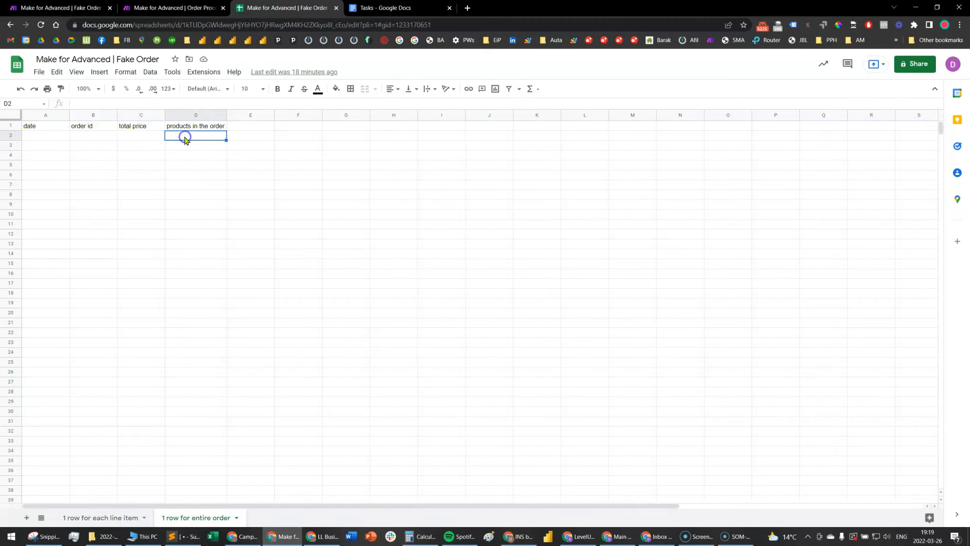
{"action": "double_click", "coordinate": [177, 137]}
Review the third task in the Tasks document, about retrieving a product name by product ID, and its sub-item
{"action": "left_click", "coordinate": [384, 7]}
{"action": "left_click", "coordinate": [386, 214]}
{"action": "left_click_drag", "start_coordinate": [492, 209], "coordinate": [192, 213]}
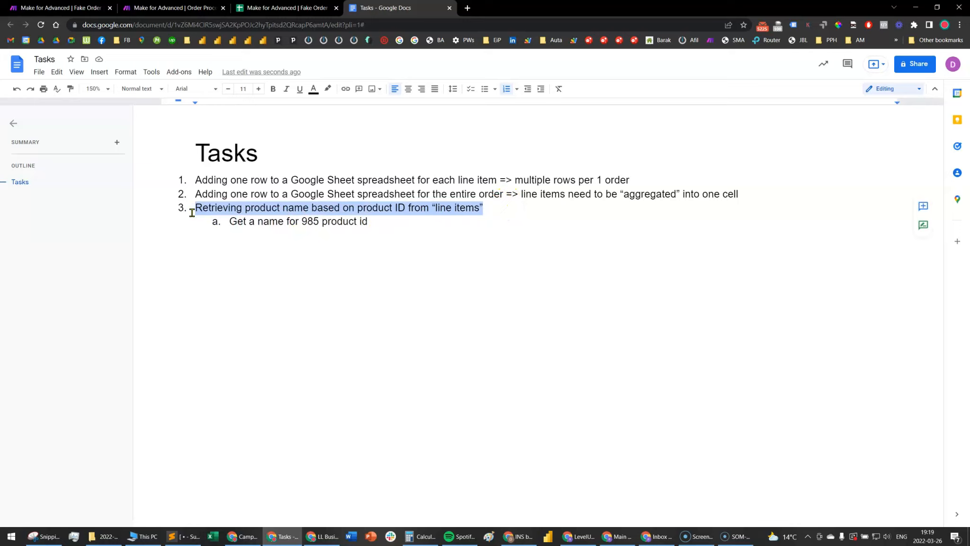
{"action": "left_click", "coordinate": [269, 221]}
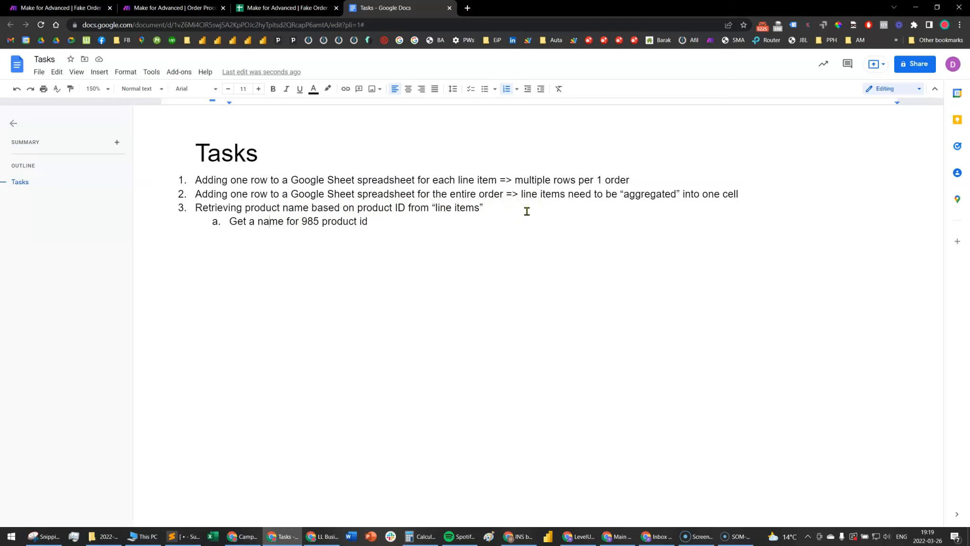
Return to the Order Processing scenario and close the JSON module's output
{"action": "left_click", "coordinate": [172, 7]}
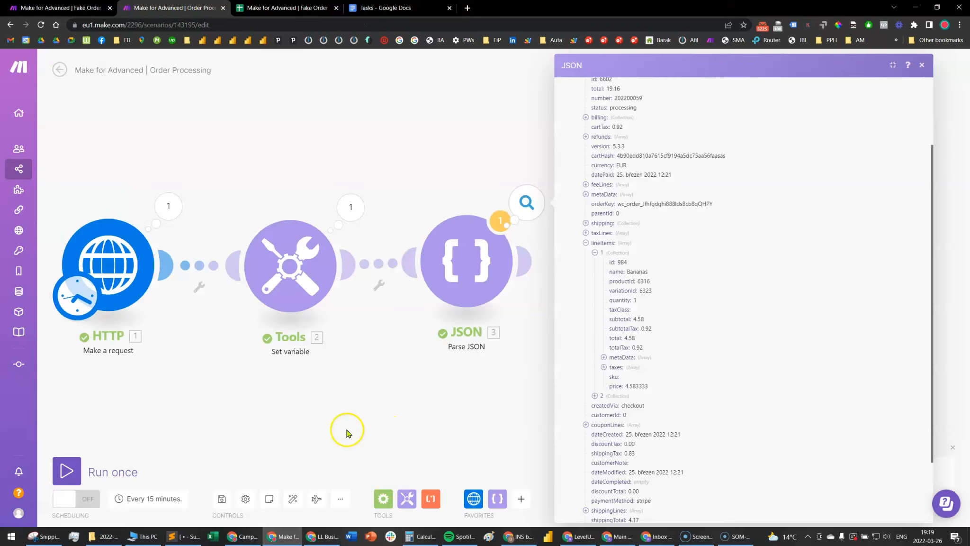
{"action": "left_click_drag", "start_coordinate": [346, 429], "coordinate": [426, 411]}
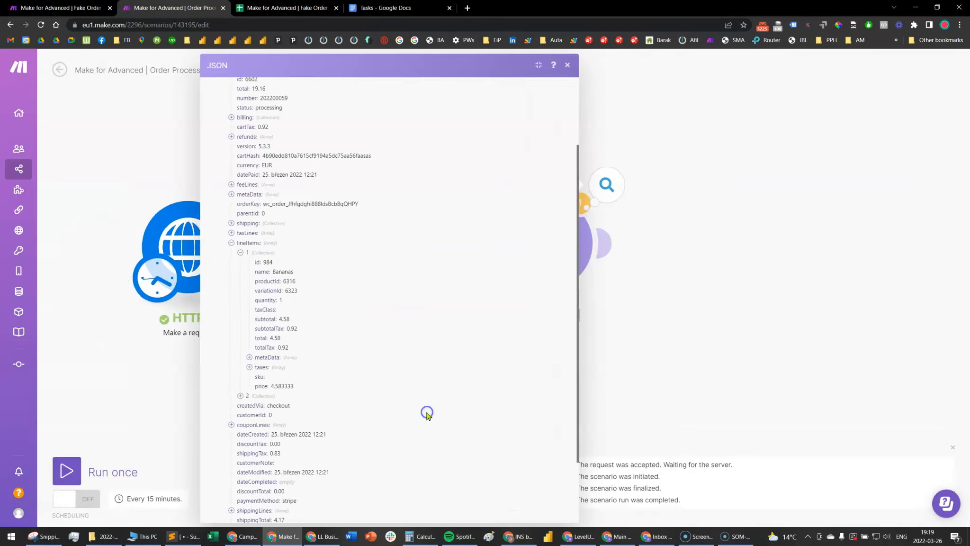
{"action": "left_click", "coordinate": [677, 363]}
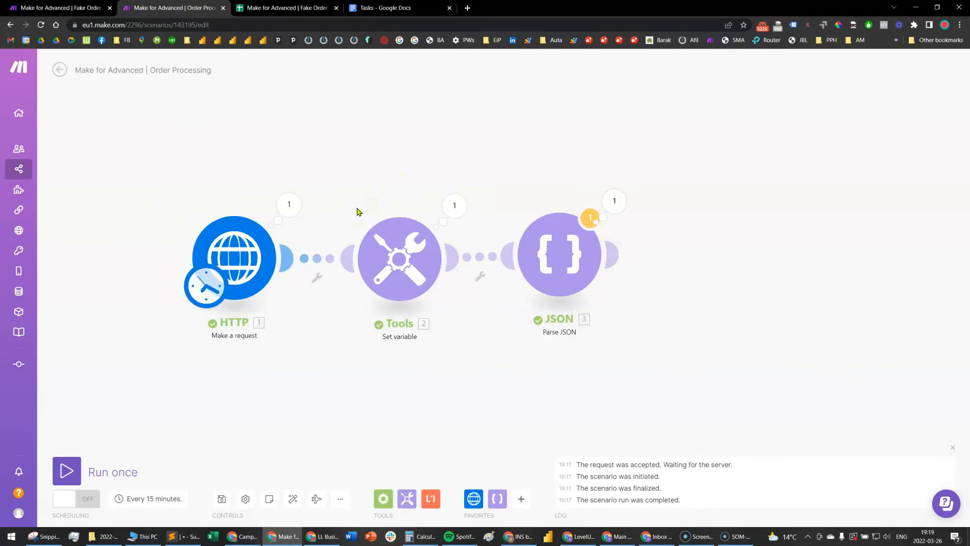
Delete the HTTP, Tools and JSON modules together from the Order Processing scenario
{"action": "left_click", "coordinate": [368, 265]}
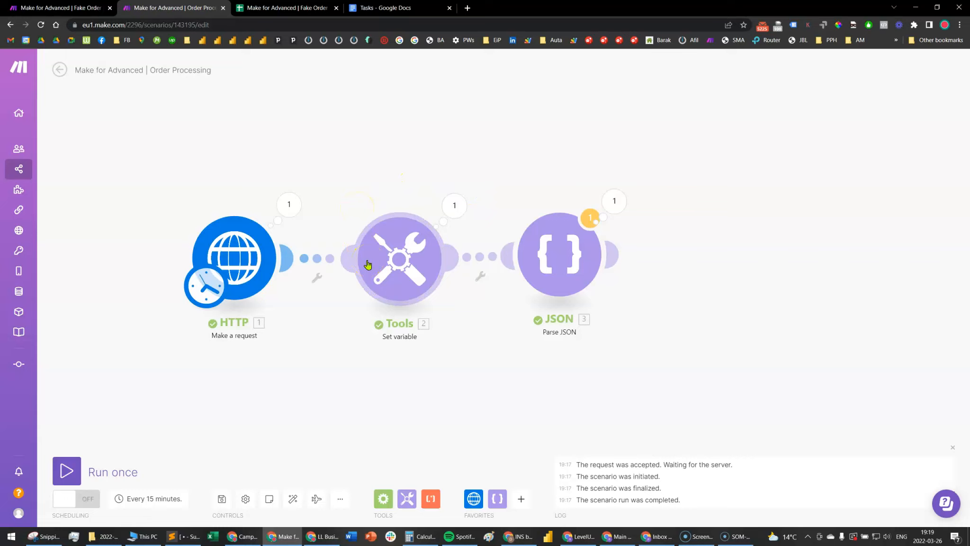
{"action": "left_click_drag", "start_coordinate": [388, 378], "coordinate": [468, 370]}
{"action": "scroll", "coordinate": [448, 368], "scroll_direction": "down", "scroll_amount": 2}
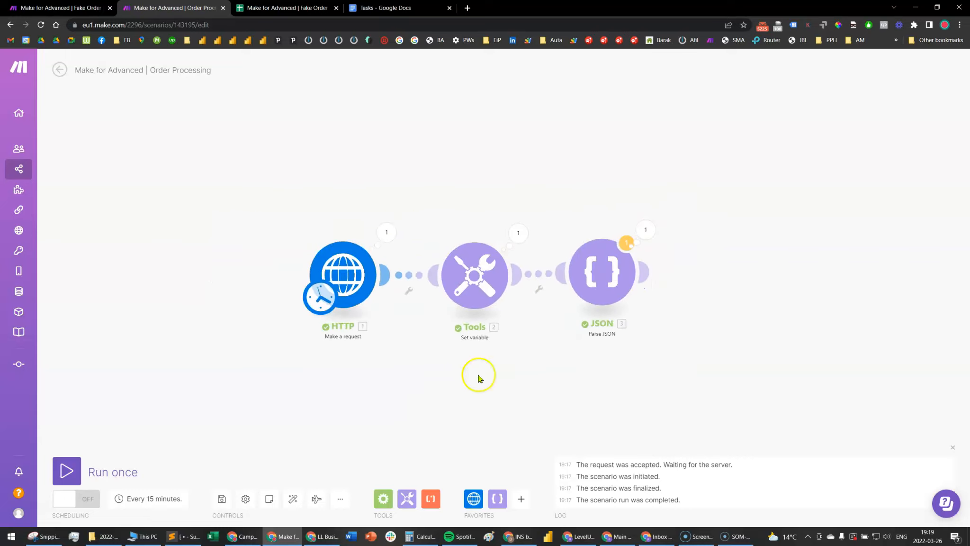
{"action": "left_click_drag", "start_coordinate": [570, 388], "coordinate": [542, 389]}
{"action": "left_click_drag", "start_coordinate": [243, 177], "coordinate": [694, 382]}
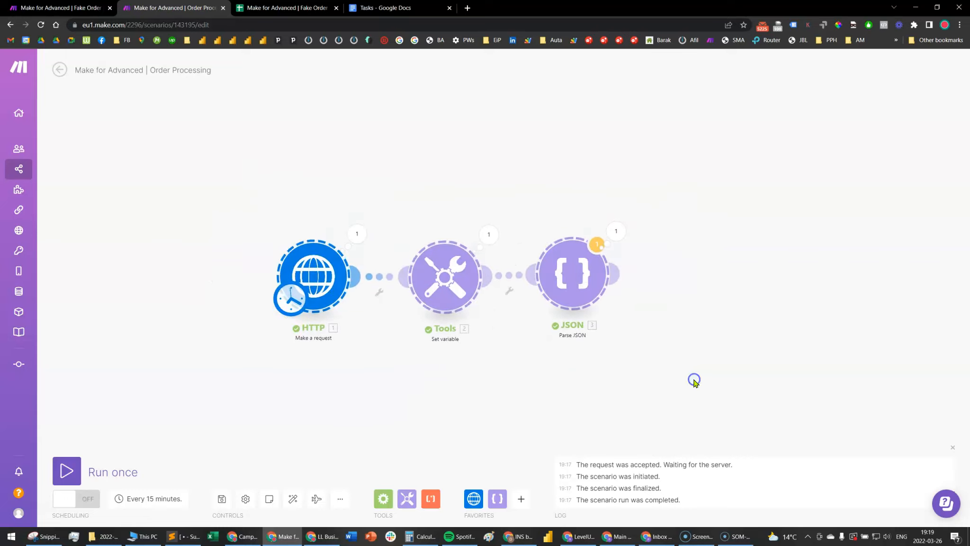
{"action": "key", "text": "Delete"}
{"action": "left_click", "coordinate": [322, 275]}
{"action": "left_click", "coordinate": [327, 352]}
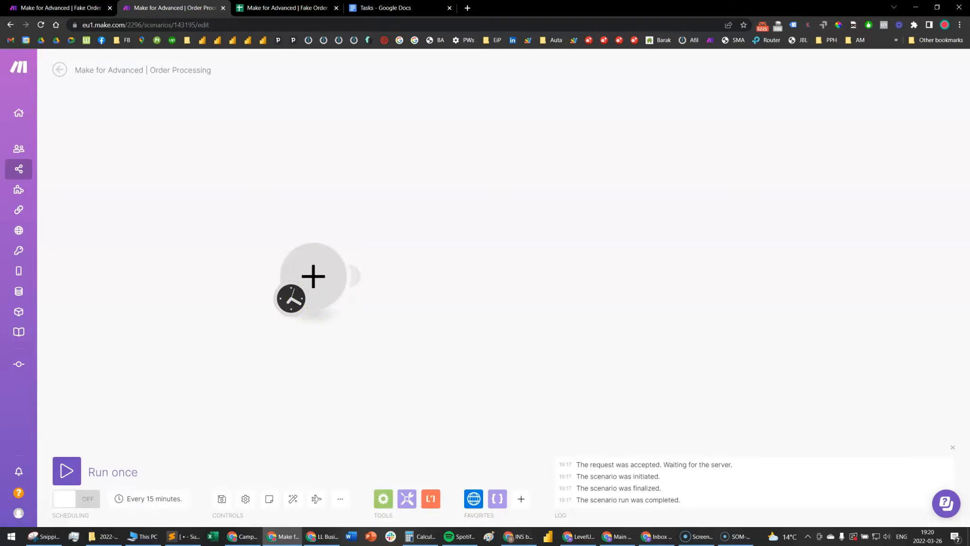
Switch to the Fake Order scenario and view the Webhook response module's status and JSON body without changing them
{"action": "key", "text": "ctrl+shift+Tab"}
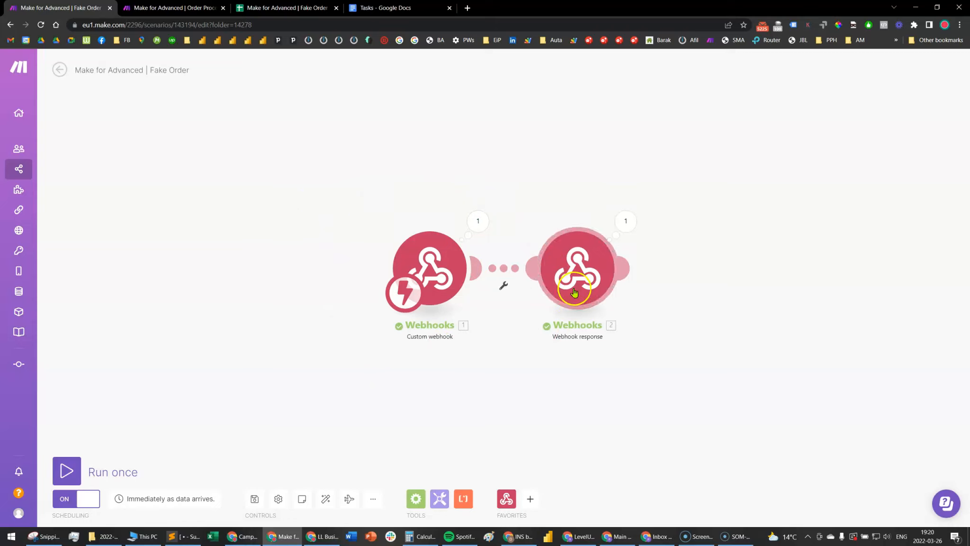
{"action": "left_click", "coordinate": [583, 264]}
{"action": "left_click_drag", "start_coordinate": [800, 214], "coordinate": [790, 182]}
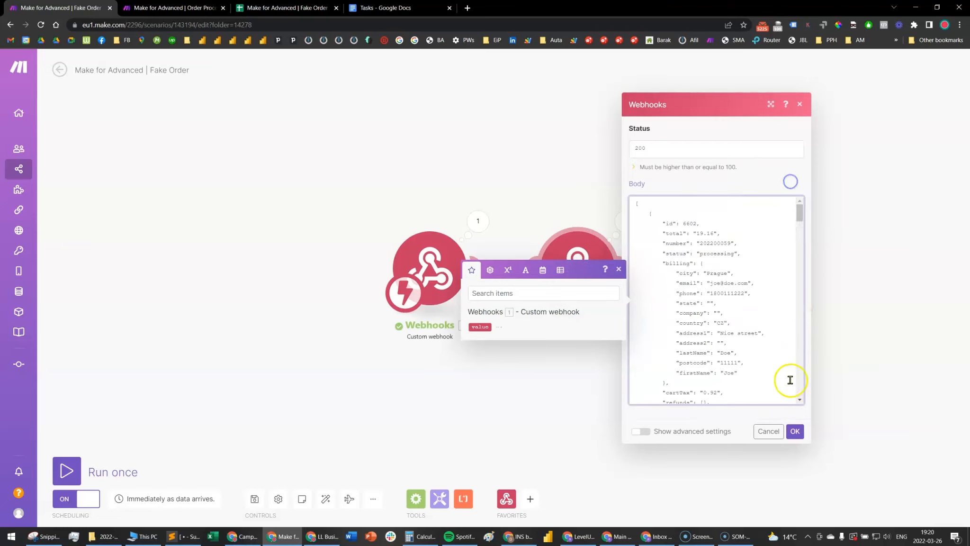
{"action": "left_click", "coordinate": [770, 432]}
Copy the Fake order webhook's address from the Custom webhook module and leave its settings unchanged
{"action": "left_click", "coordinate": [429, 268]}
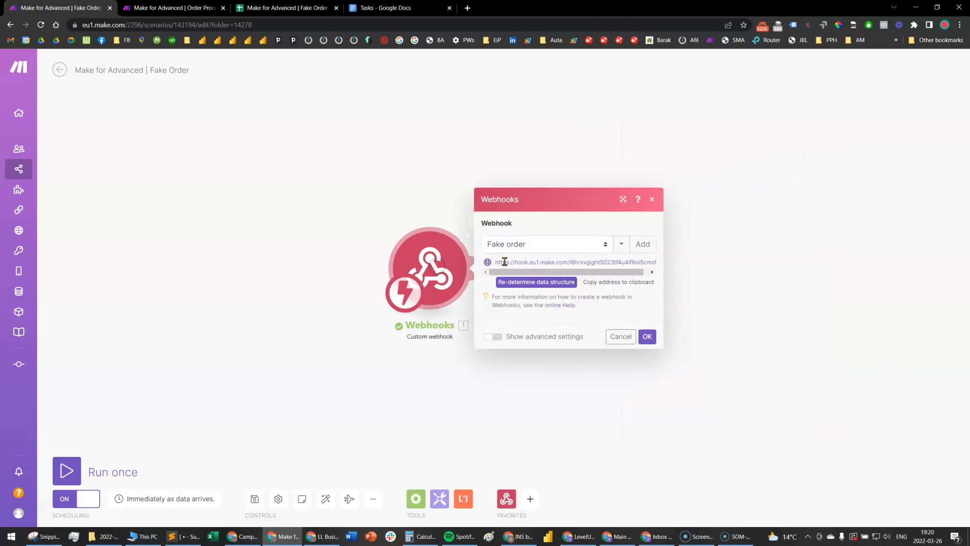
{"action": "left_click", "coordinate": [603, 285]}
{"action": "left_click", "coordinate": [621, 337]}
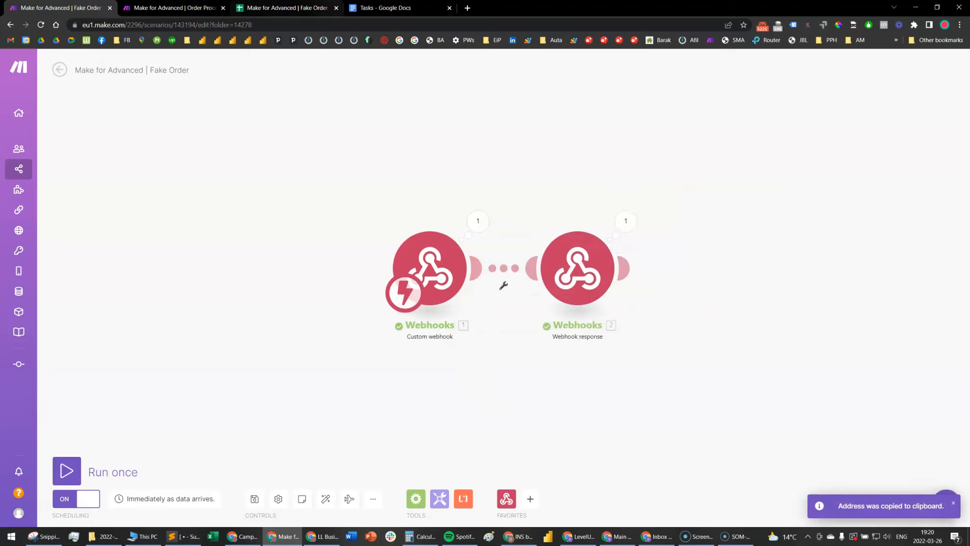
In the Order Processing scenario, add an HTTP "Make a request" module
{"action": "left_click", "coordinate": [201, 6]}
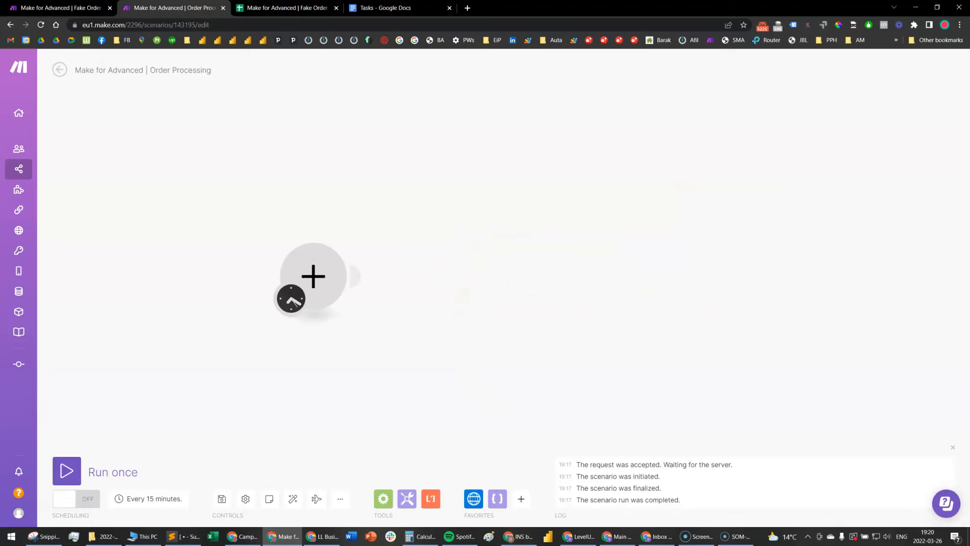
{"action": "left_click", "coordinate": [473, 498]}
{"action": "left_click", "coordinate": [535, 170]}
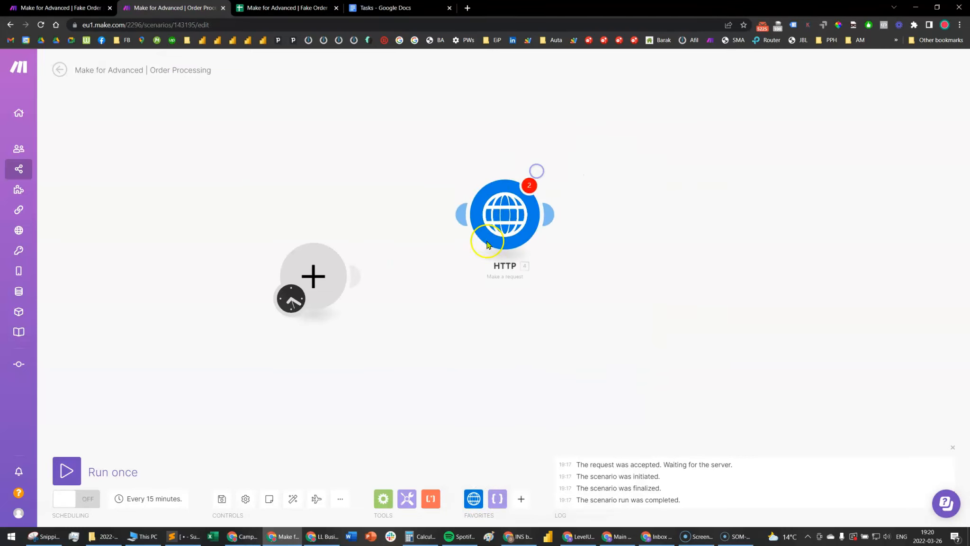
Remove the empty starting module and give the HTTP request the copied Fake order webhook address as its URL, keeping the method GET
{"action": "right_click", "coordinate": [324, 290]}
{"action": "left_click", "coordinate": [348, 311]}
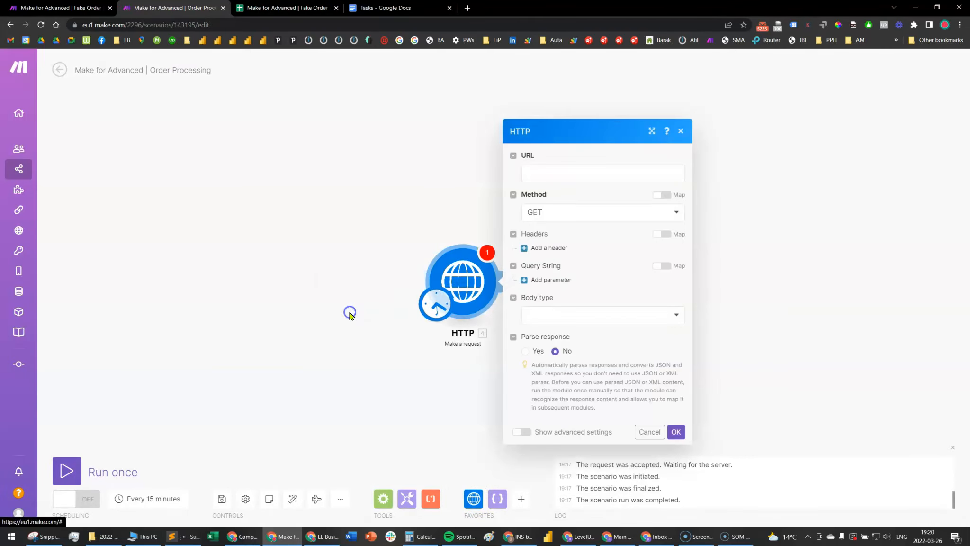
{"action": "left_click", "coordinate": [583, 171]}
{"action": "key", "text": "ctrl+v"}
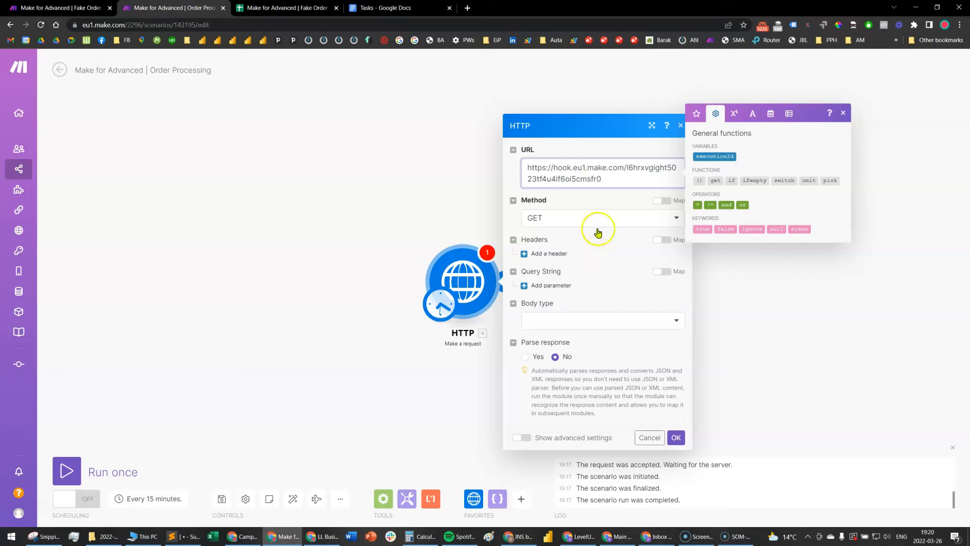
{"action": "left_click", "coordinate": [679, 444]}
Run the scenario once and inspect the Data field in the HTTP module's output bundle
{"action": "left_click", "coordinate": [67, 470]}
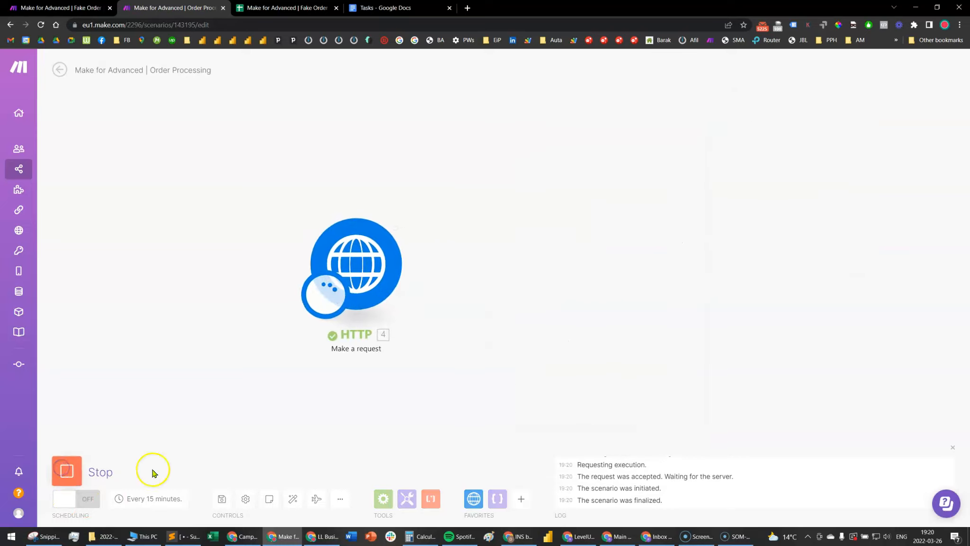
{"action": "left_click", "coordinate": [414, 202]}
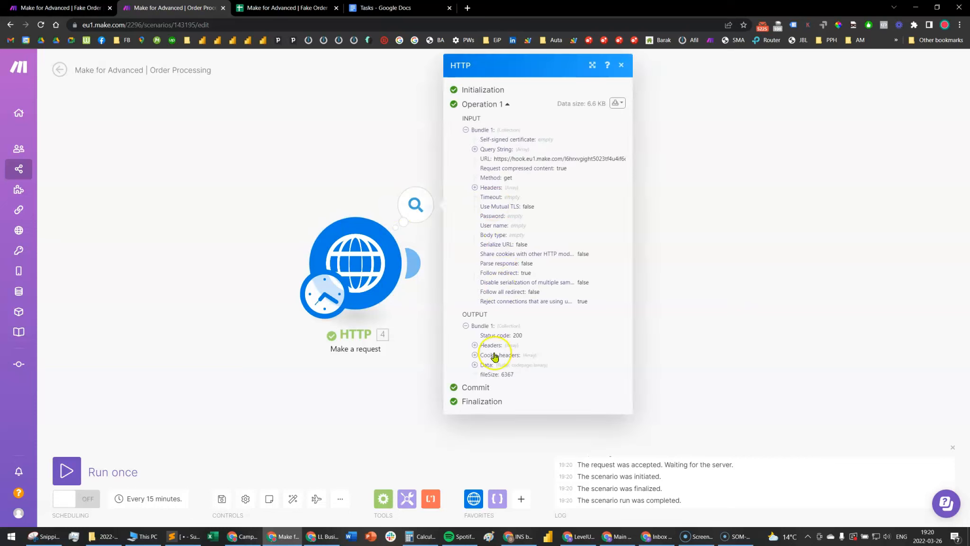
{"action": "left_click", "coordinate": [475, 364]}
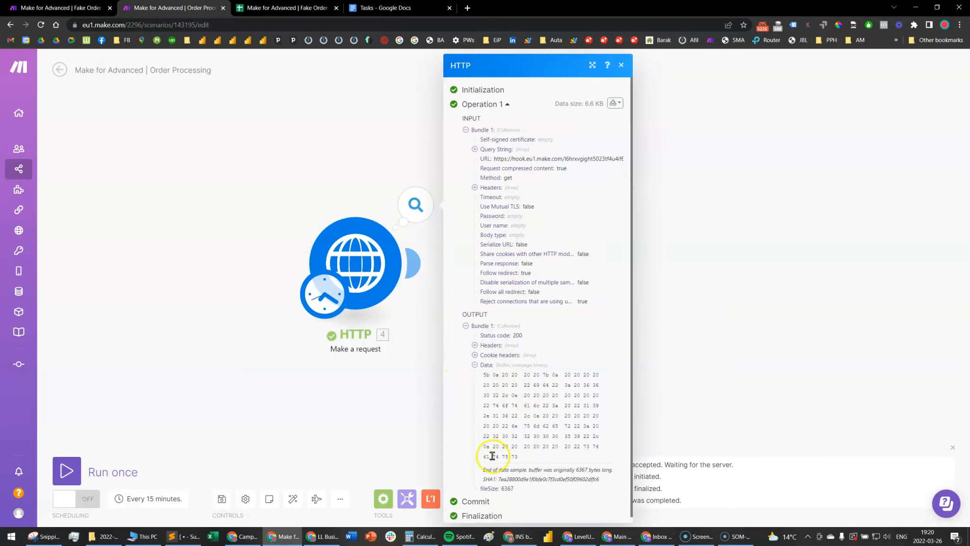
{"action": "left_click", "coordinate": [763, 312]}
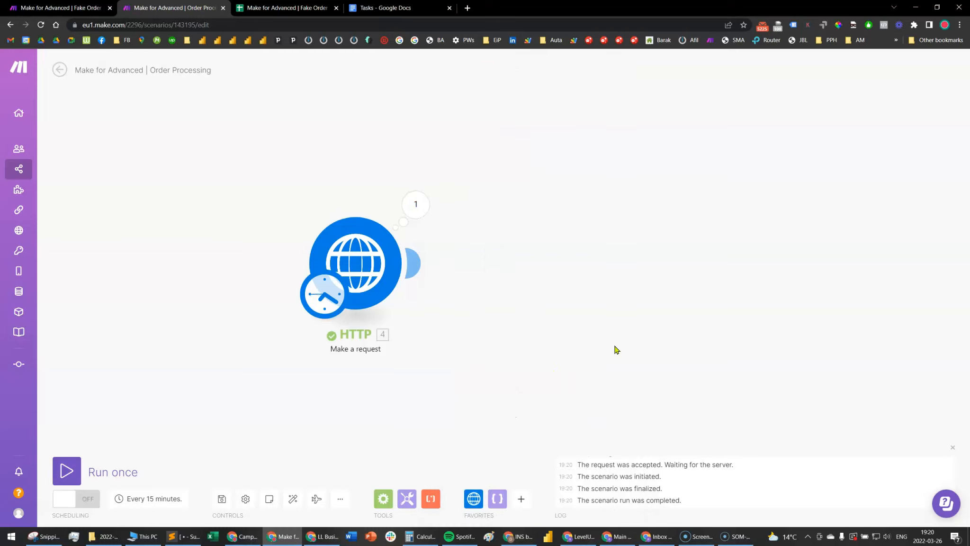
Add a Tools "Set variable" module and connect it after the HTTP module
{"action": "left_click", "coordinate": [408, 498]}
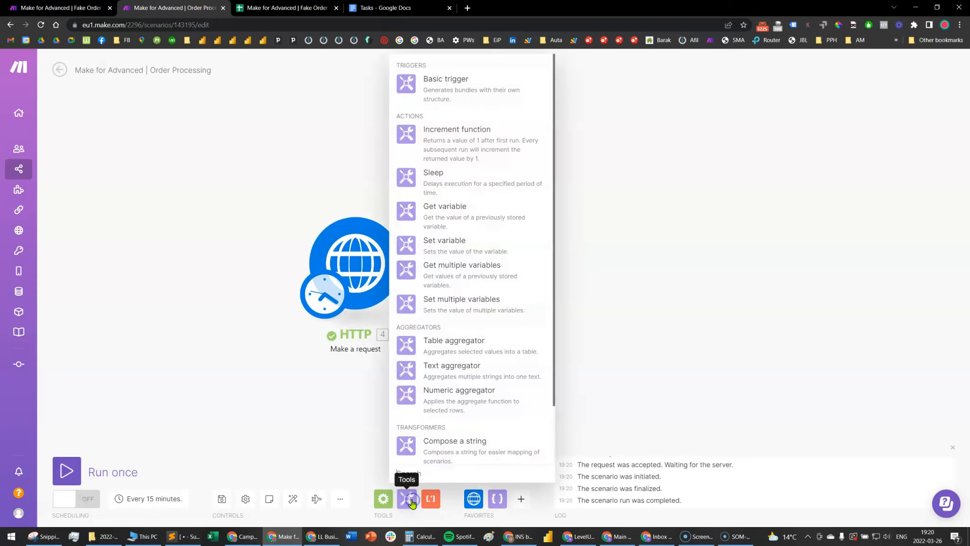
{"action": "left_click", "coordinate": [471, 245]}
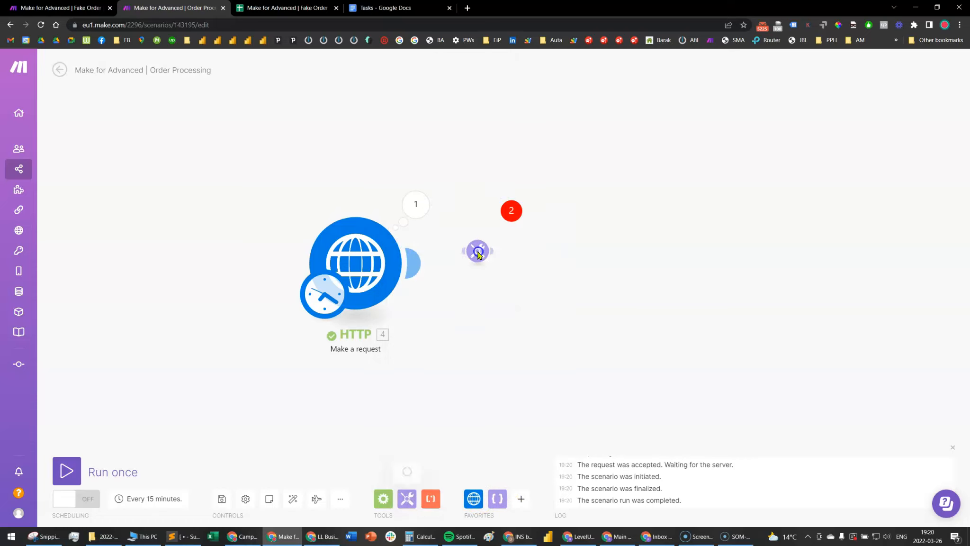
{"action": "left_click", "coordinate": [555, 267]}
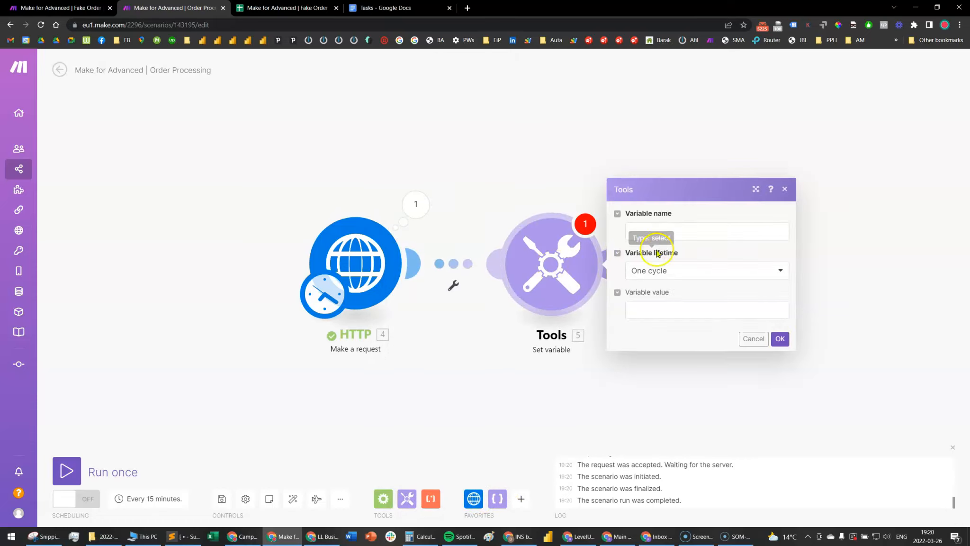
Name the variable json_string and set its value to toString() of the HTTP module's Data, keeping the One cycle lifetime
{"action": "left_click", "coordinate": [682, 230]}
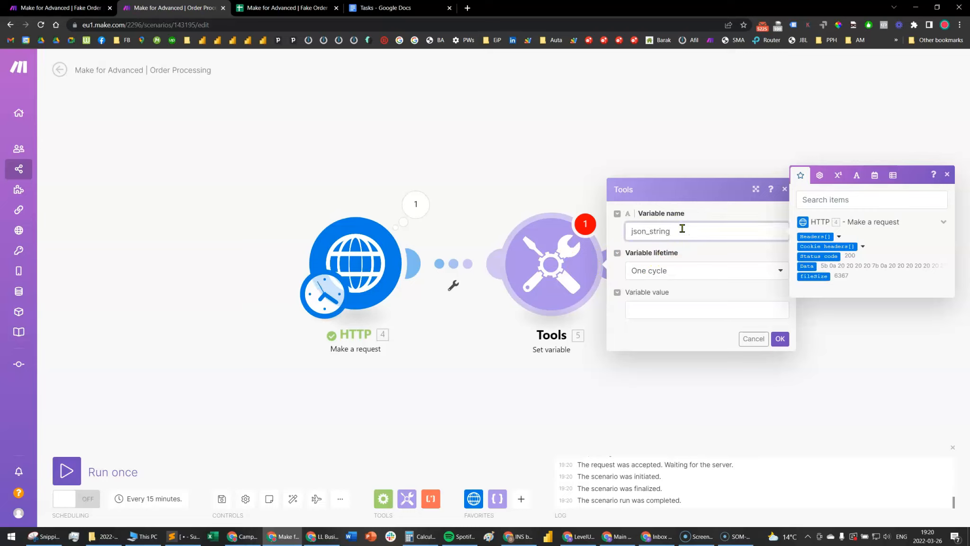
{"action": "key", "text": "Tab"}
{"action": "key", "text": "Tab"}
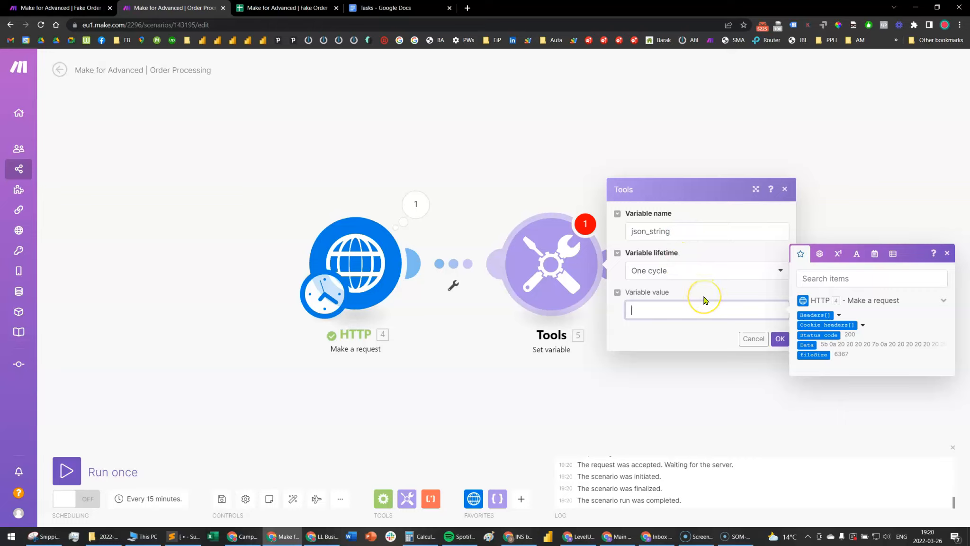
{"action": "type", "text": "toString("}
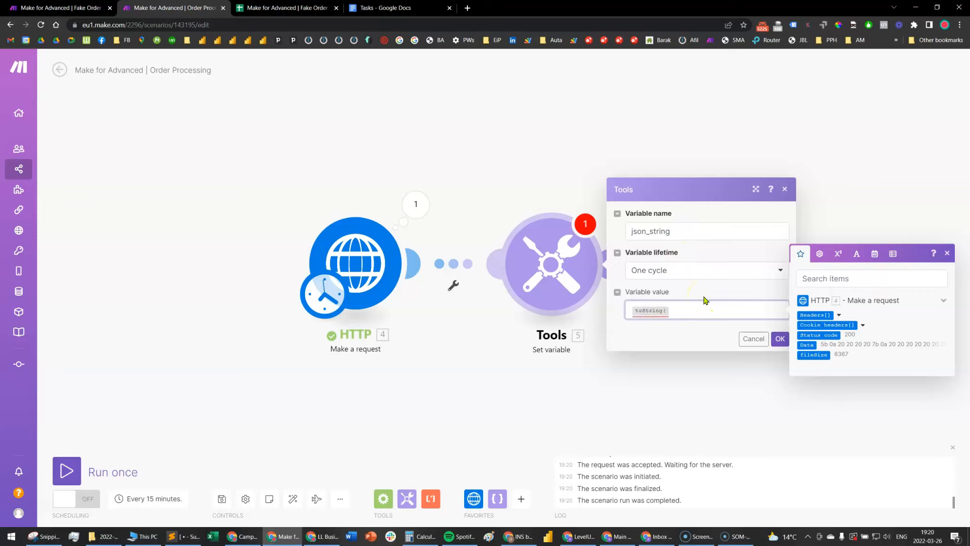
{"action": "left_click", "coordinate": [807, 345]}
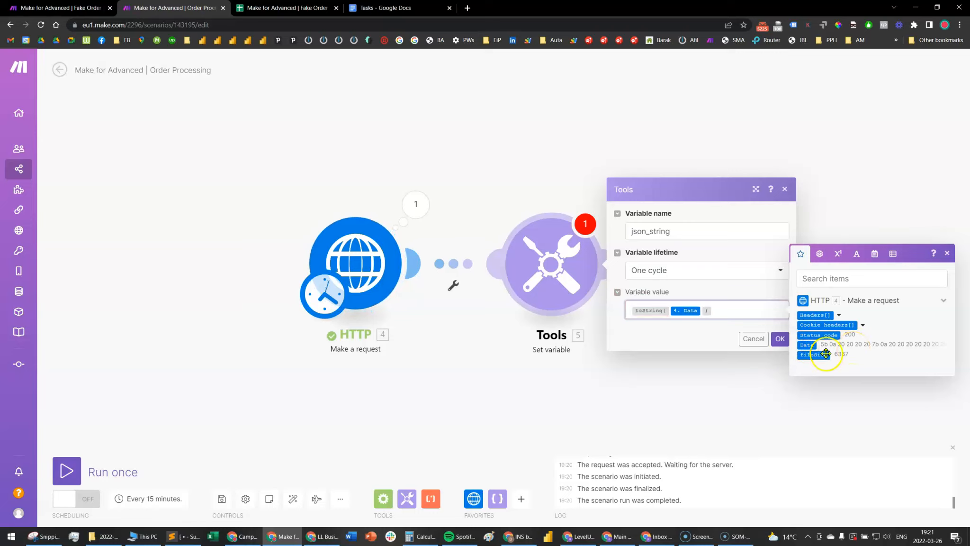
{"action": "left_click", "coordinate": [779, 339]}
Run the scenario once and read through the json_string output of the Set variable module
{"action": "left_click", "coordinate": [66, 471]}
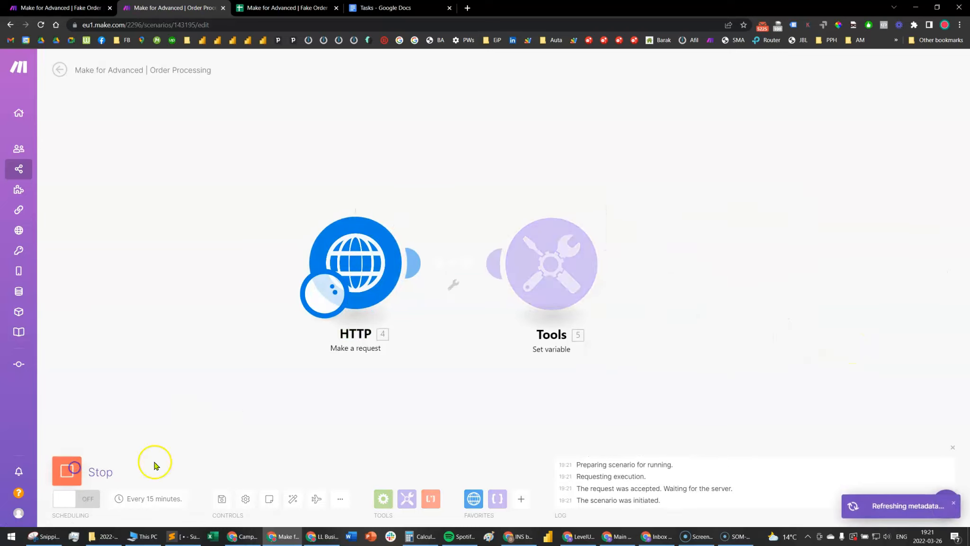
{"action": "left_click", "coordinate": [614, 205]}
{"action": "left_click", "coordinate": [671, 254]}
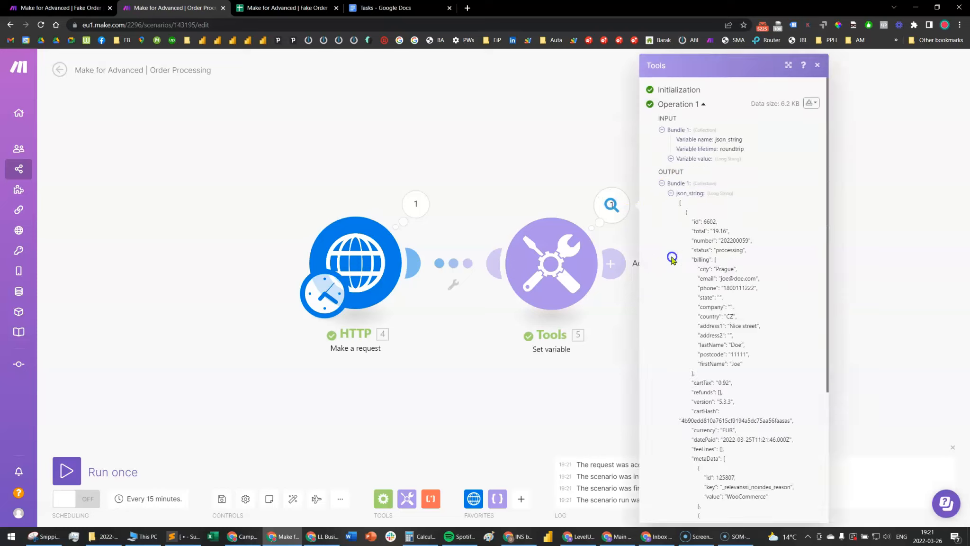
{"action": "scroll", "coordinate": [722, 304], "scroll_direction": "down", "scroll_amount": 15}
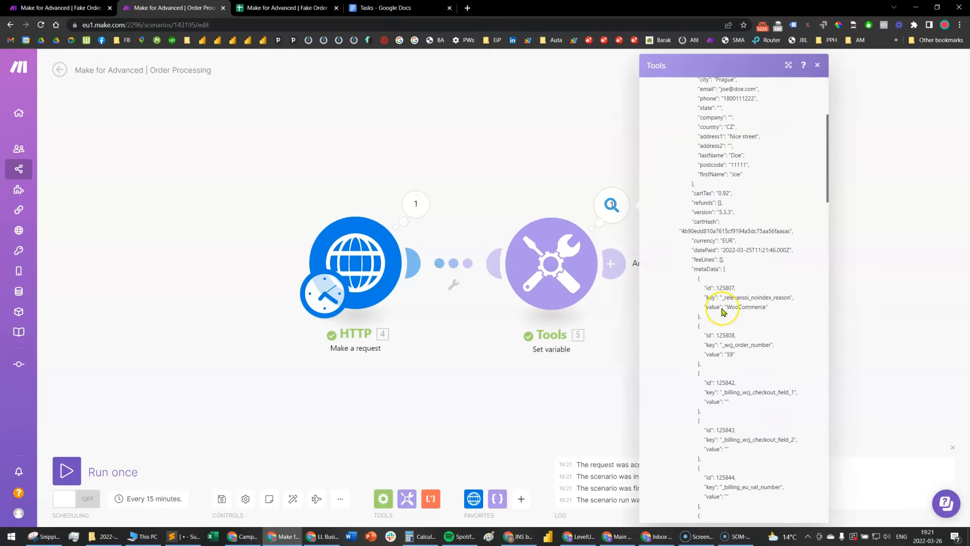
{"action": "scroll", "coordinate": [722, 311], "scroll_direction": "down", "scroll_amount": 5}
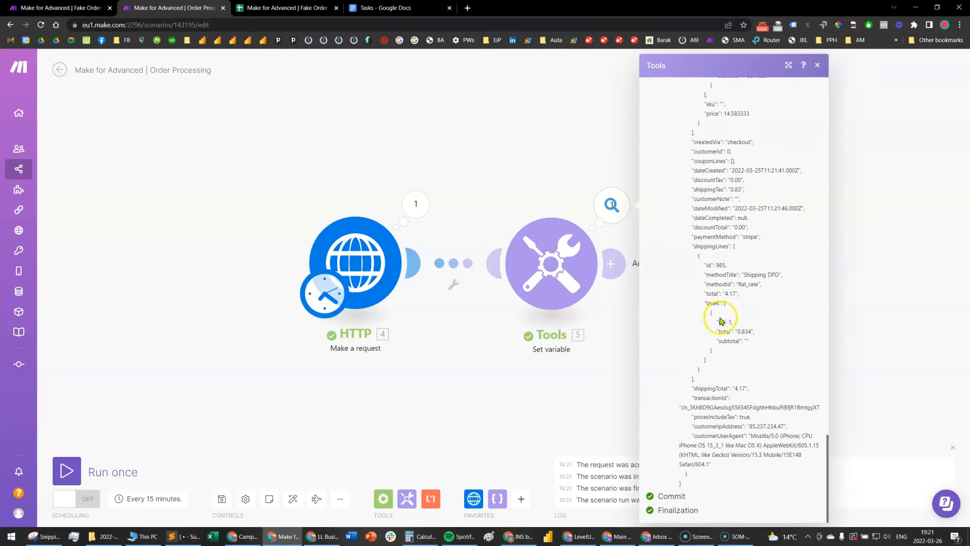
{"action": "left_click", "coordinate": [561, 380]}
Add a JSON "Parse JSON" module after Set variable and map json_string as its JSON string, without a data structure
{"action": "left_click_drag", "start_coordinate": [699, 351], "coordinate": [537, 356]}
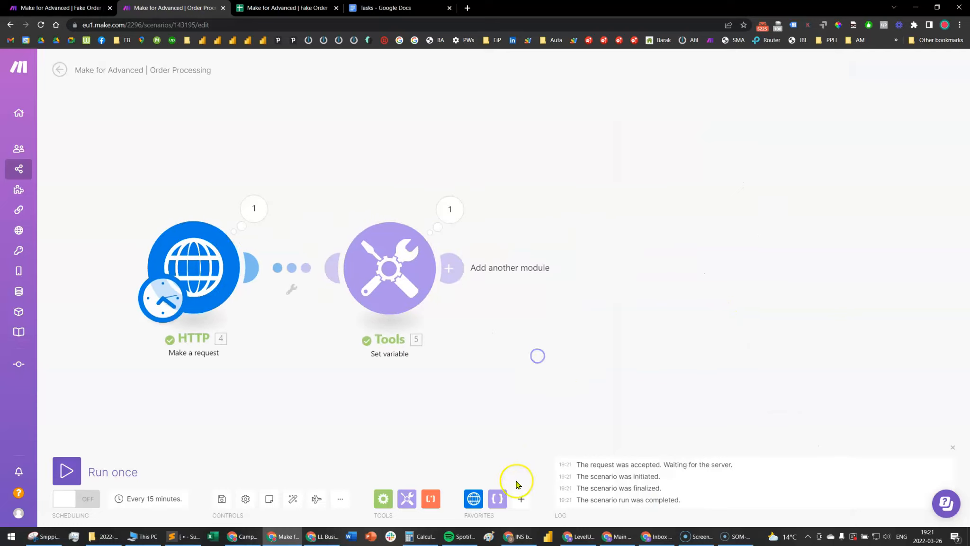
{"action": "left_click", "coordinate": [498, 499]}
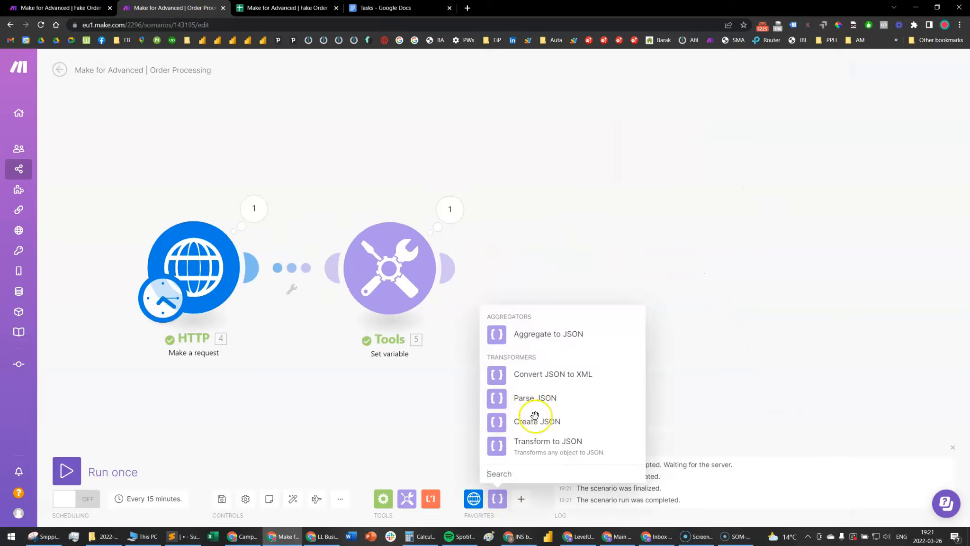
{"action": "left_click", "coordinate": [533, 402]}
{"action": "left_click_drag", "start_coordinate": [541, 400], "coordinate": [589, 274]}
{"action": "left_click", "coordinate": [706, 314]}
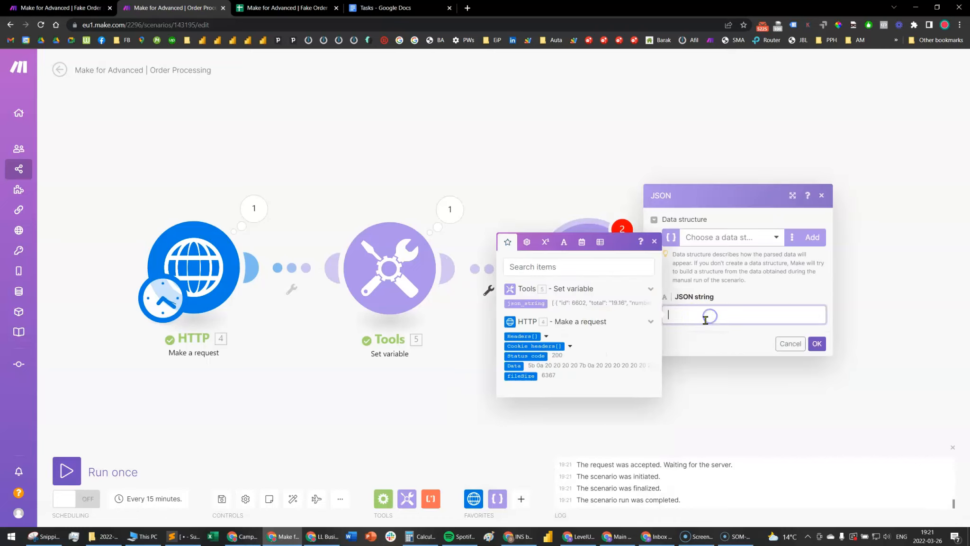
{"action": "left_click", "coordinate": [525, 302]}
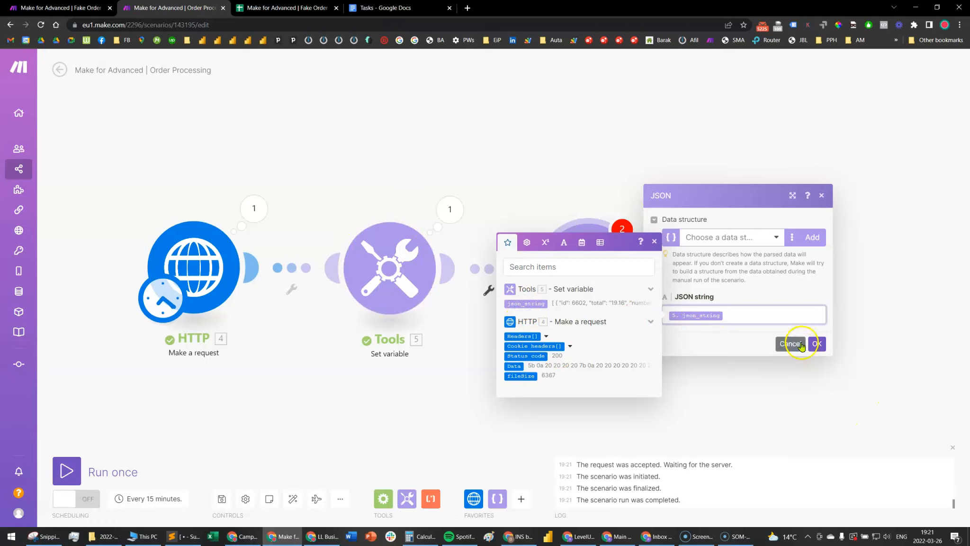
{"action": "left_click", "coordinate": [816, 344]}
Run the scenario once despite the transformer warning and look through the Parse JSON module's output bundle
{"action": "left_click", "coordinate": [113, 470]}
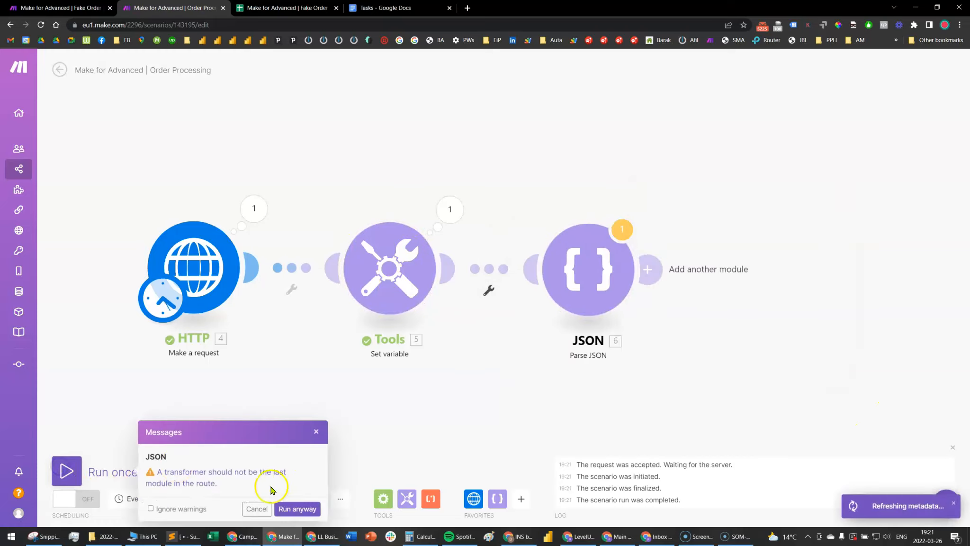
{"action": "left_click", "coordinate": [293, 505]}
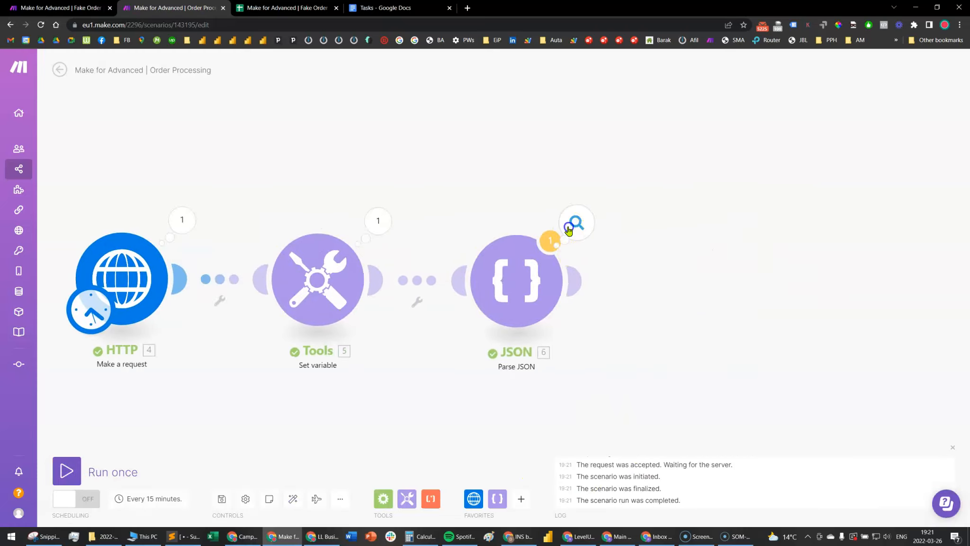
{"action": "left_click", "coordinate": [575, 222]}
{"action": "scroll", "coordinate": [688, 405], "scroll_direction": "down", "scroll_amount": 1}
{"action": "scroll", "coordinate": [677, 228], "scroll_direction": "up", "scroll_amount": 1}
{"action": "scroll", "coordinate": [678, 341], "scroll_direction": "down", "scroll_amount": 1}
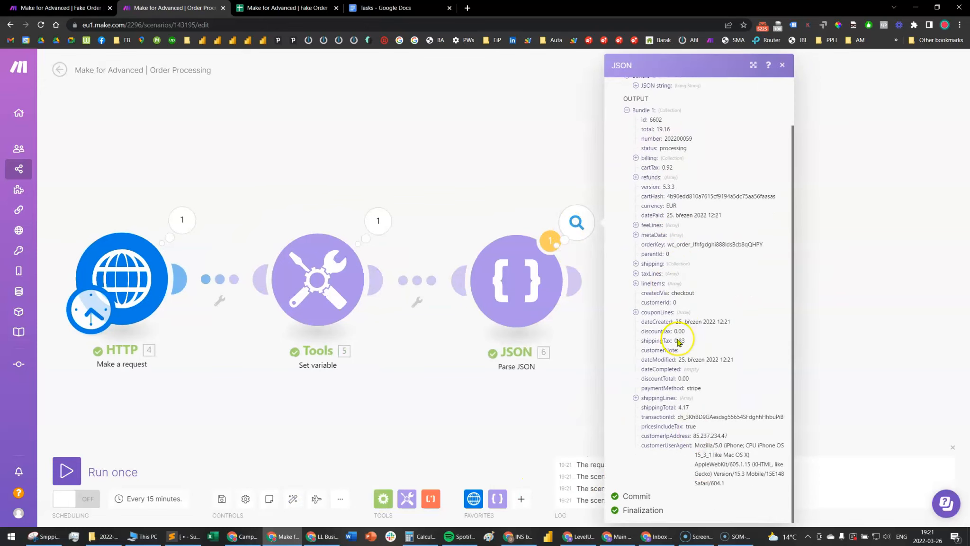
Examine both collections in the lineItems array of the parsed order, comparing their ids and product details
{"action": "left_click", "coordinate": [636, 284]}
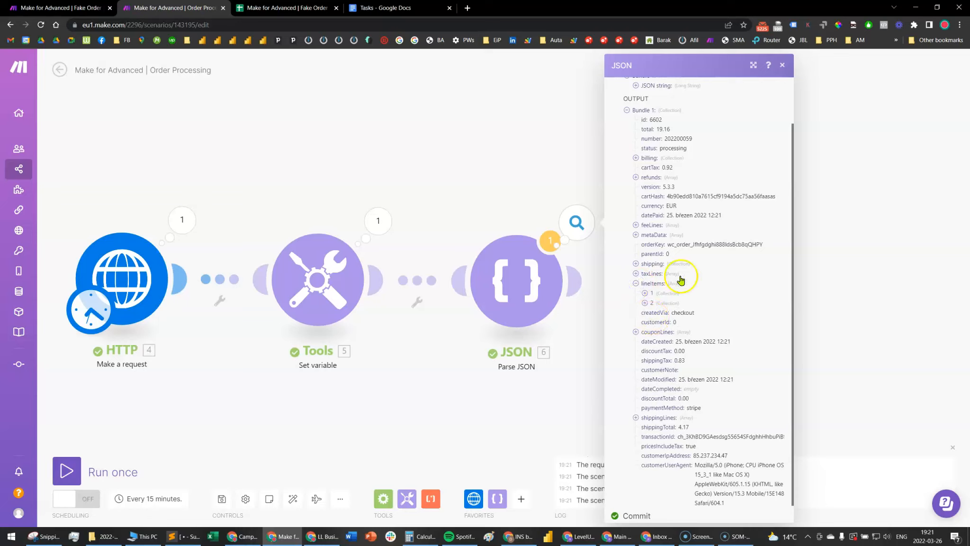
{"action": "left_click", "coordinate": [646, 293]}
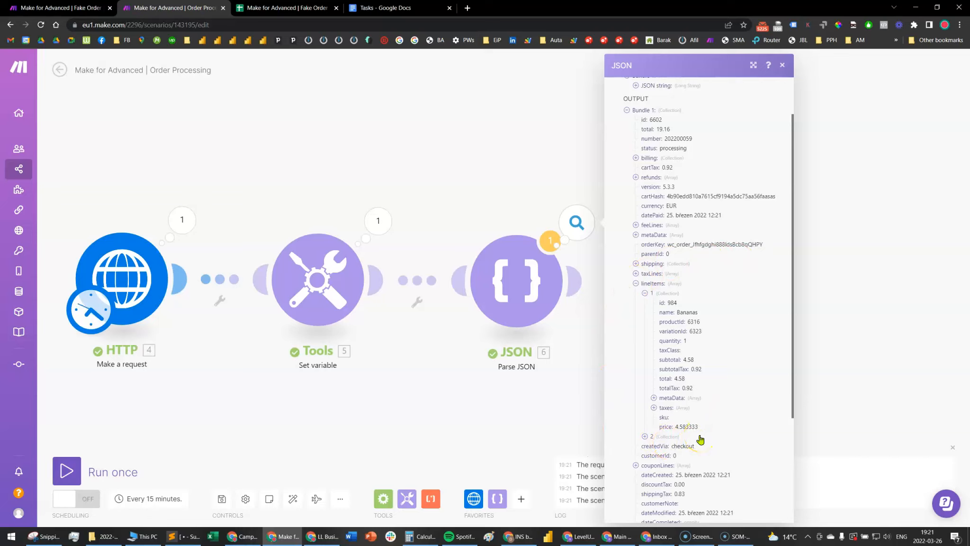
{"action": "left_click", "coordinate": [661, 440]}
{"action": "scroll", "coordinate": [701, 388], "scroll_direction": "down", "scroll_amount": 2}
{"action": "left_click_drag", "start_coordinate": [695, 362], "coordinate": [663, 350]}
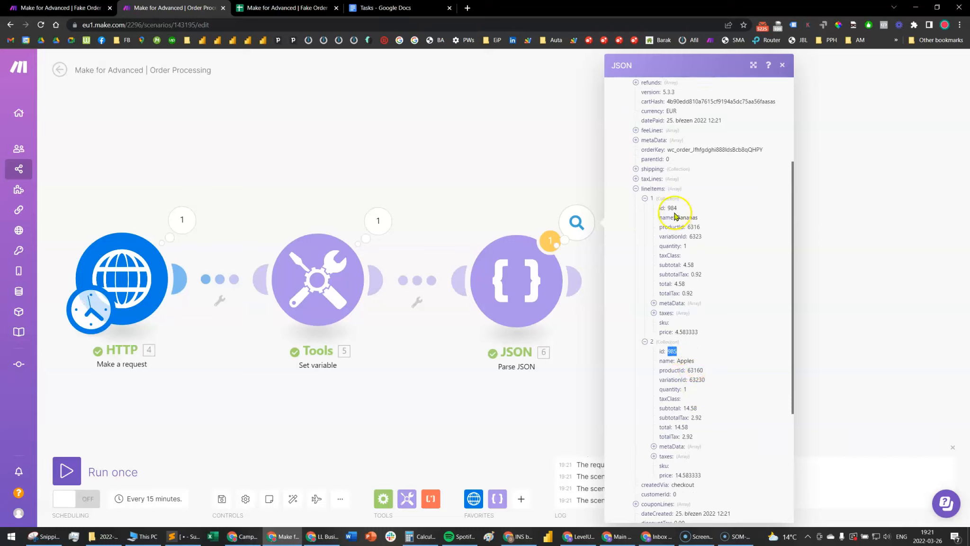
{"action": "left_click", "coordinate": [676, 342]}
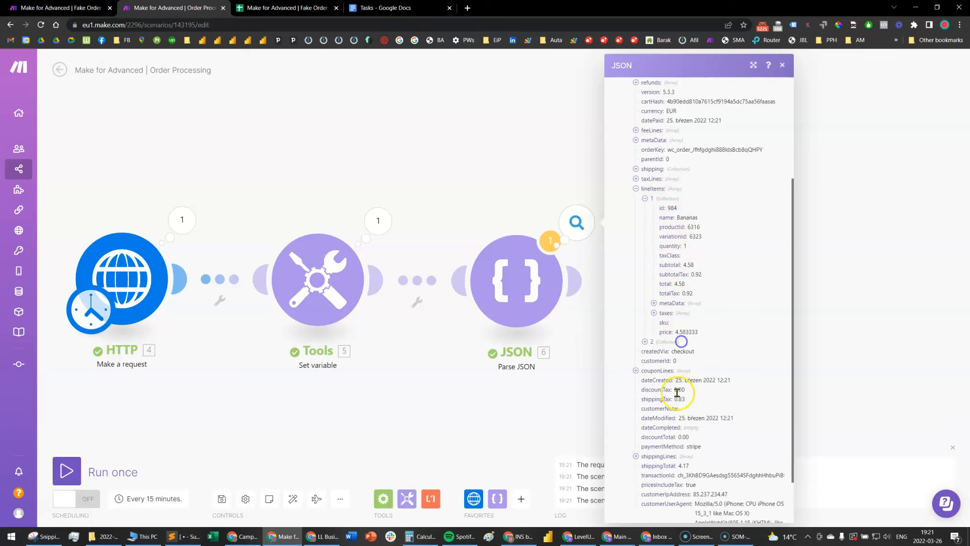
{"action": "left_click", "coordinate": [671, 343]}
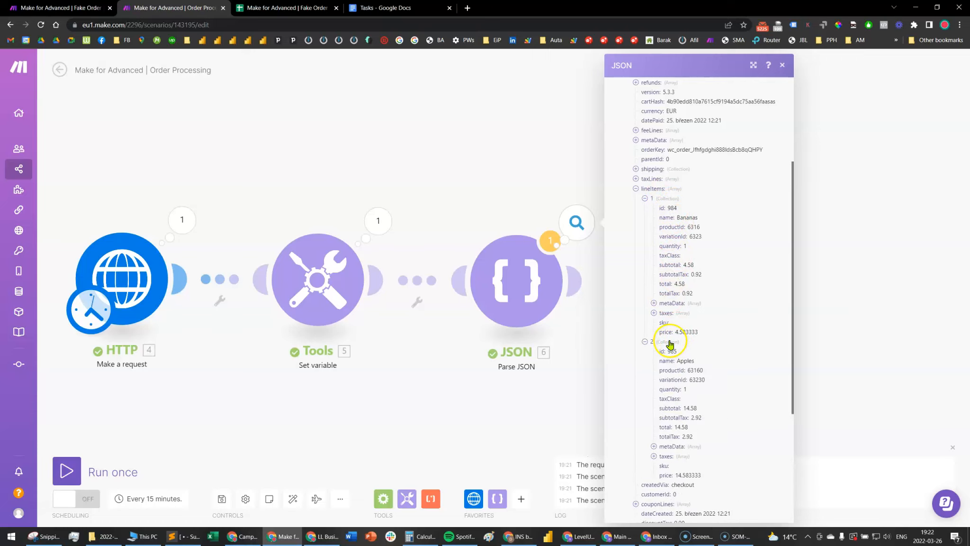
{"action": "left_click", "coordinate": [480, 407]}
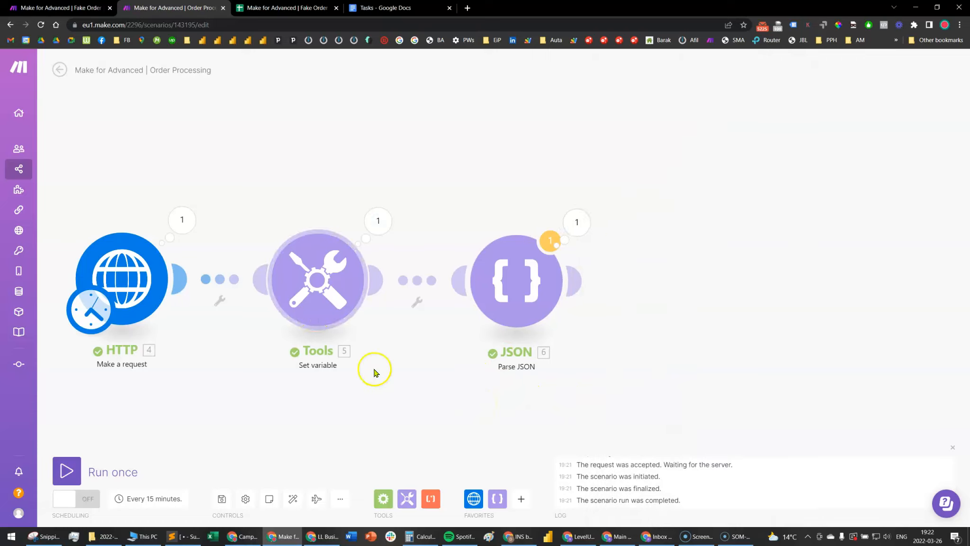
Copy the toString(4.data) expression from Set variable into the Parse JSON module's JSON string, and delete the Set variable module
{"action": "left_click", "coordinate": [314, 277]}
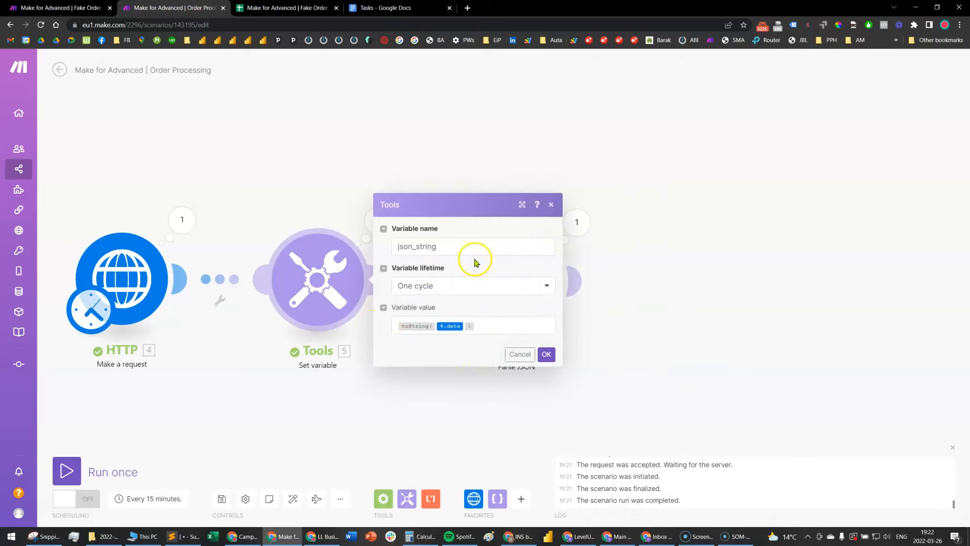
{"action": "triple_click", "coordinate": [516, 330]}
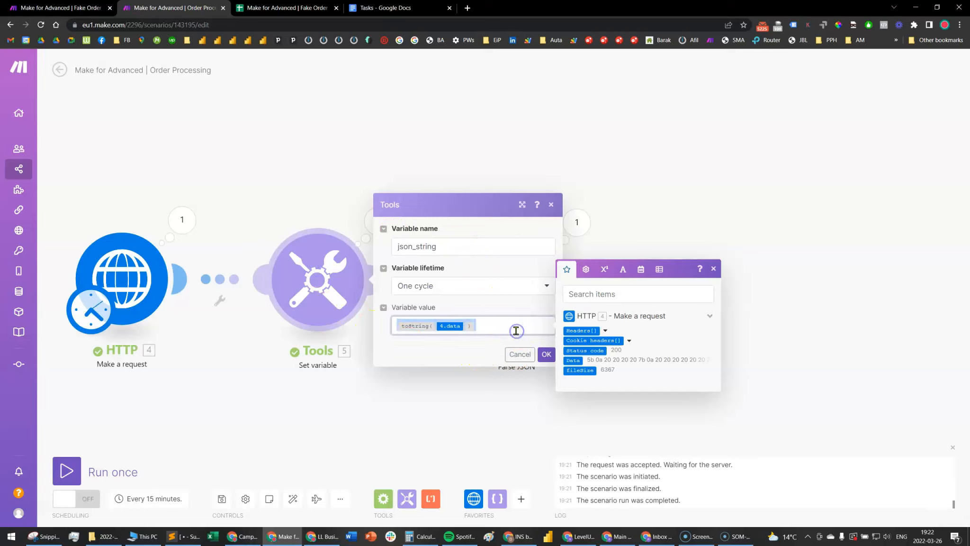
{"action": "left_click", "coordinate": [519, 355]}
{"action": "left_click", "coordinate": [513, 309]}
{"action": "left_click", "coordinate": [680, 317]}
{"action": "key", "text": "ctrl+a"}
{"action": "type", "text": "toString(4.data)"}
{"action": "left_click", "coordinate": [745, 357]}
{"action": "right_click", "coordinate": [322, 282]}
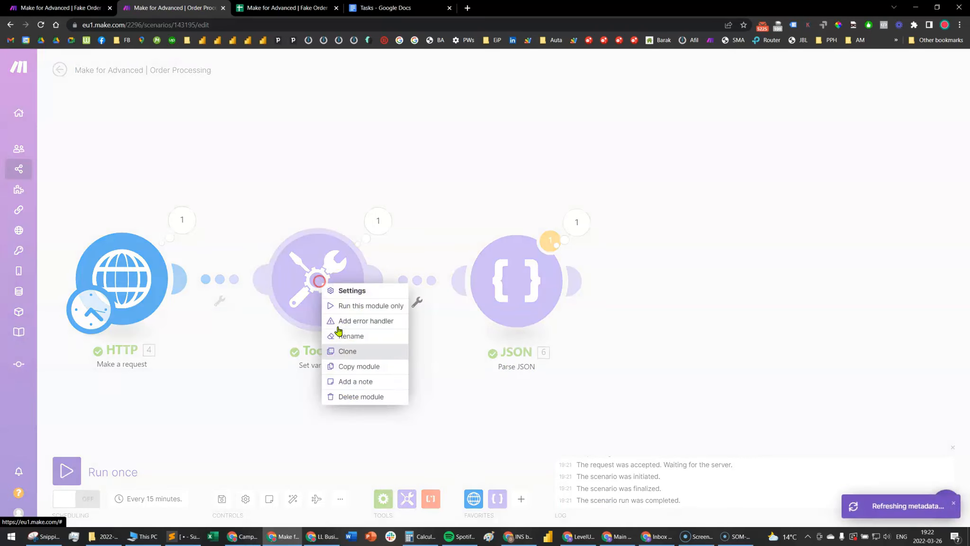
{"action": "left_click", "coordinate": [356, 397]}
Run the scenario once despite the transformer warning, and check the Parse JSON module's settings and output bundle
{"action": "left_click", "coordinate": [66, 470]}
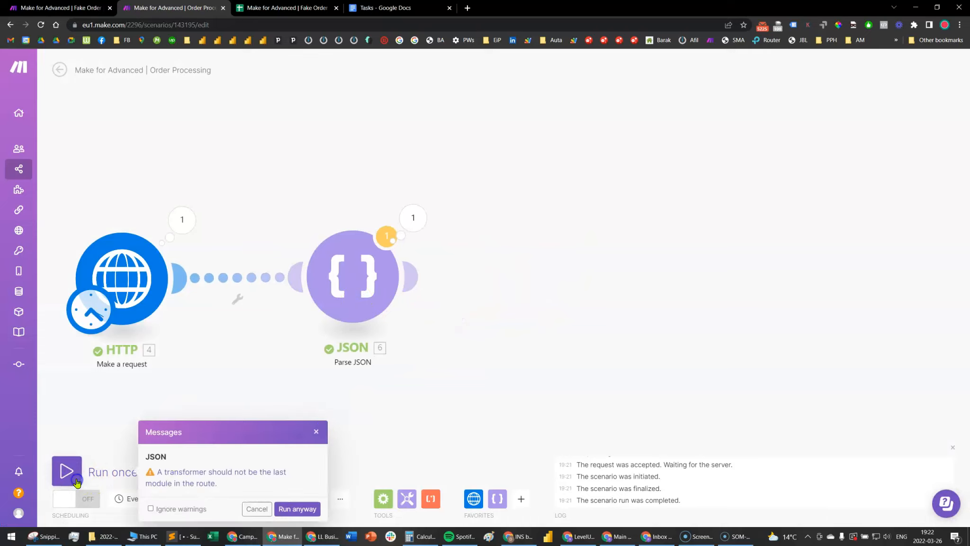
{"action": "left_click", "coordinate": [285, 508]}
{"action": "left_click_drag", "start_coordinate": [675, 359], "coordinate": [467, 333]}
{"action": "left_click", "coordinate": [382, 236]}
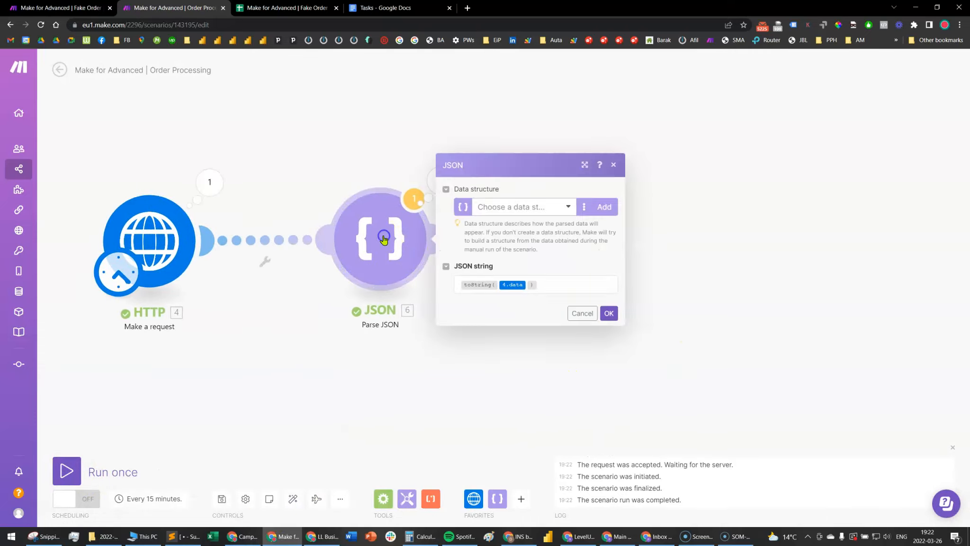
{"action": "left_click", "coordinate": [609, 313]}
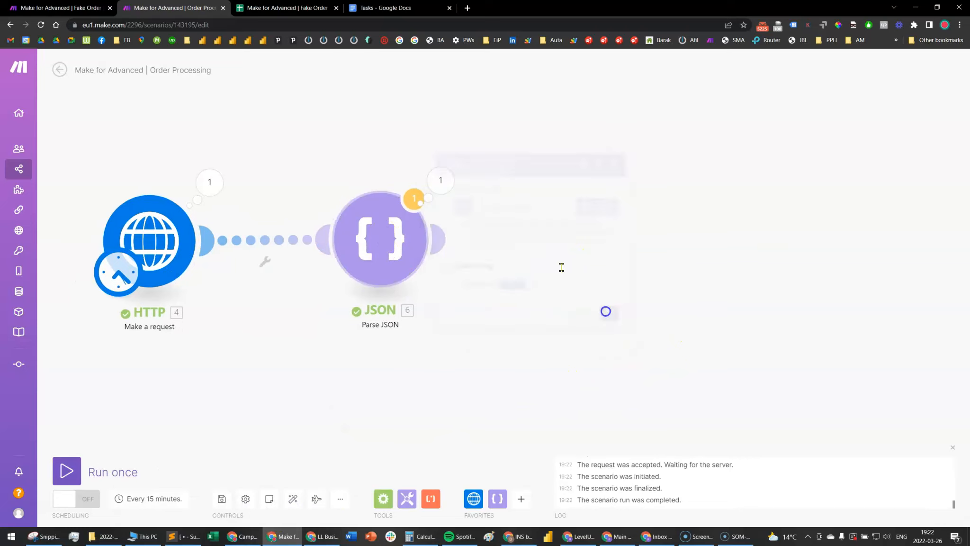
{"action": "left_click", "coordinate": [440, 180]}
{"action": "scroll", "coordinate": [536, 332], "scroll_direction": "down", "scroll_amount": 2}
{"action": "scroll", "coordinate": [546, 379], "scroll_direction": "up", "scroll_amount": 2}
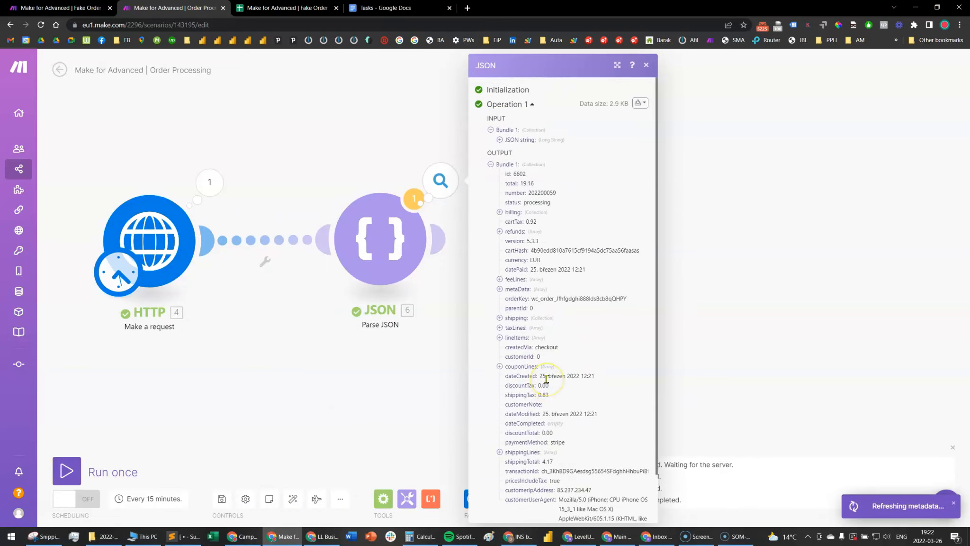
Review the first task in the Tasks document, one row per line item, and look at the Fake Order spreadsheet
{"action": "left_click", "coordinate": [397, 8]}
{"action": "left_click", "coordinate": [648, 170]}
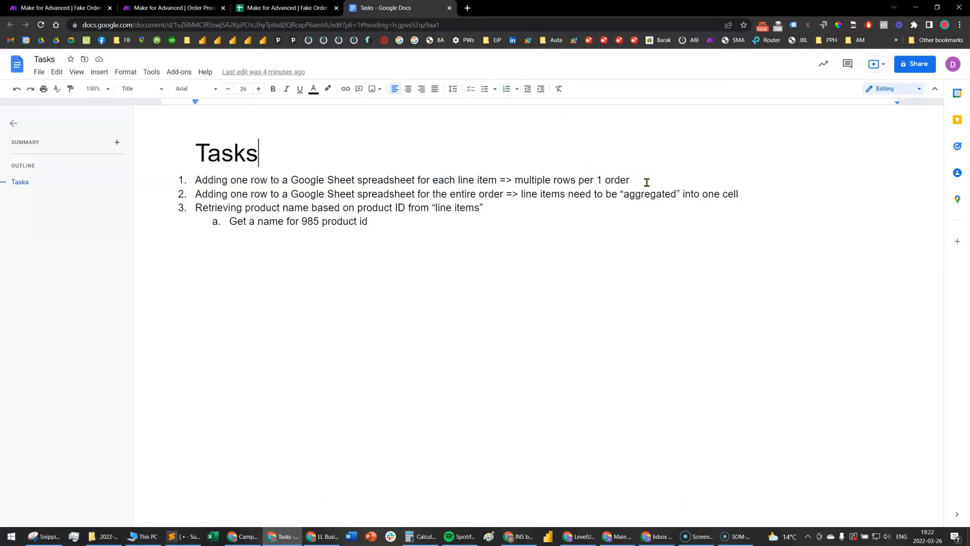
{"action": "left_click_drag", "start_coordinate": [647, 182], "coordinate": [205, 185]}
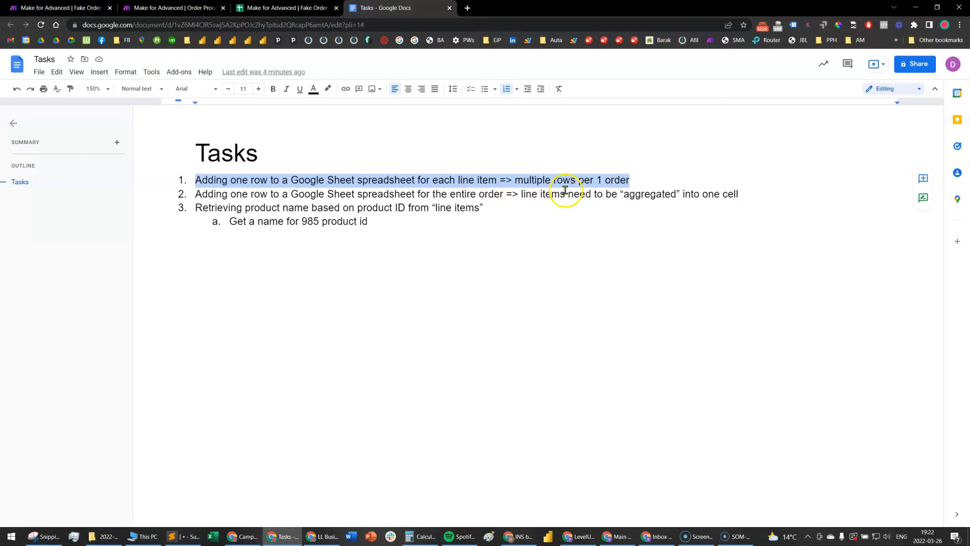
{"action": "left_click", "coordinate": [284, 7]}
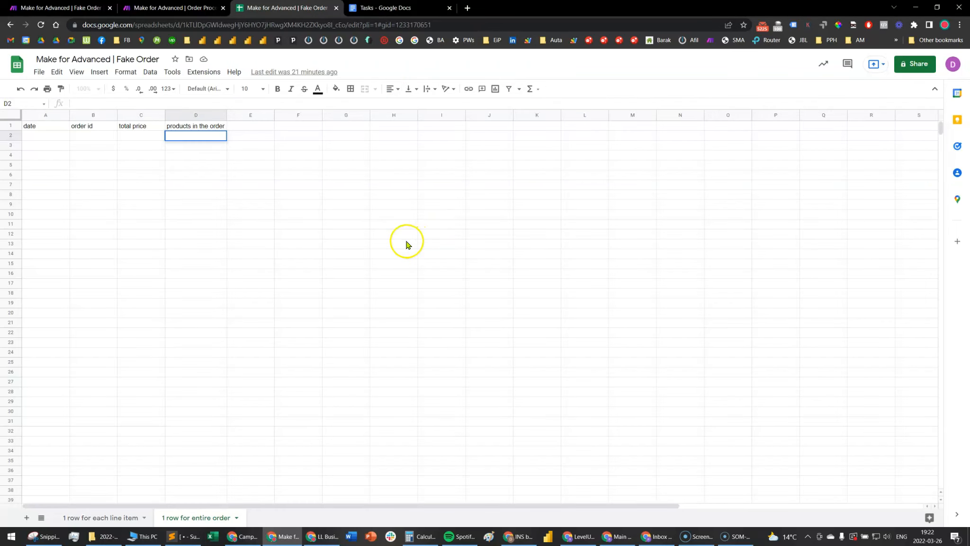
Return to the Order Processing scenario and examine both lineItems collections in the Parse JSON output, including the product names
{"action": "left_click", "coordinate": [173, 8]}
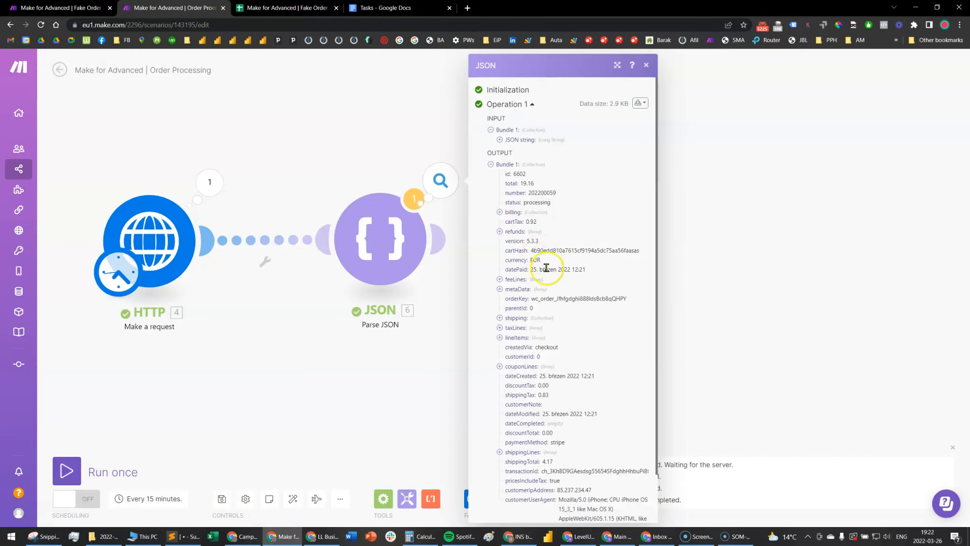
{"action": "left_click", "coordinate": [497, 337]}
{"action": "left_click", "coordinate": [508, 347]}
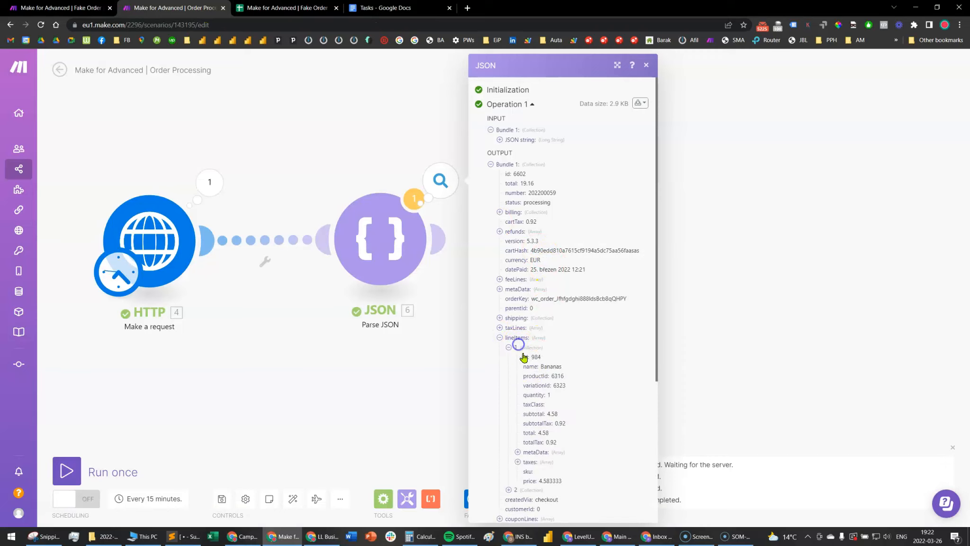
{"action": "scroll", "coordinate": [545, 389], "scroll_direction": "down", "scroll_amount": 4}
{"action": "left_click", "coordinate": [509, 301]}
{"action": "left_click", "coordinate": [564, 321]}
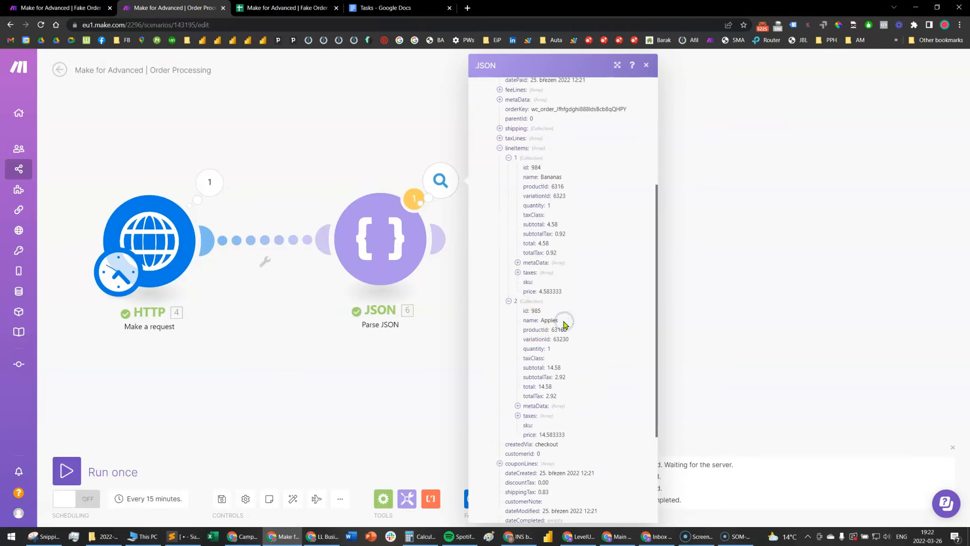
{"action": "left_click", "coordinate": [326, 357]}
Move the Parse JSON module closer to the HTTP module and check the lineItems array in its output
{"action": "left_click_drag", "start_coordinate": [379, 264], "coordinate": [338, 270]}
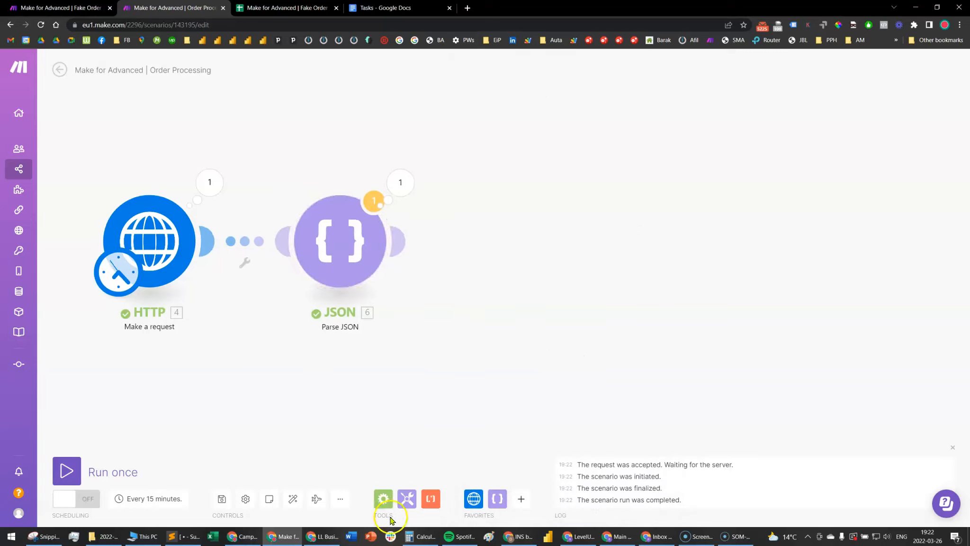
{"action": "left_click", "coordinate": [402, 182]}
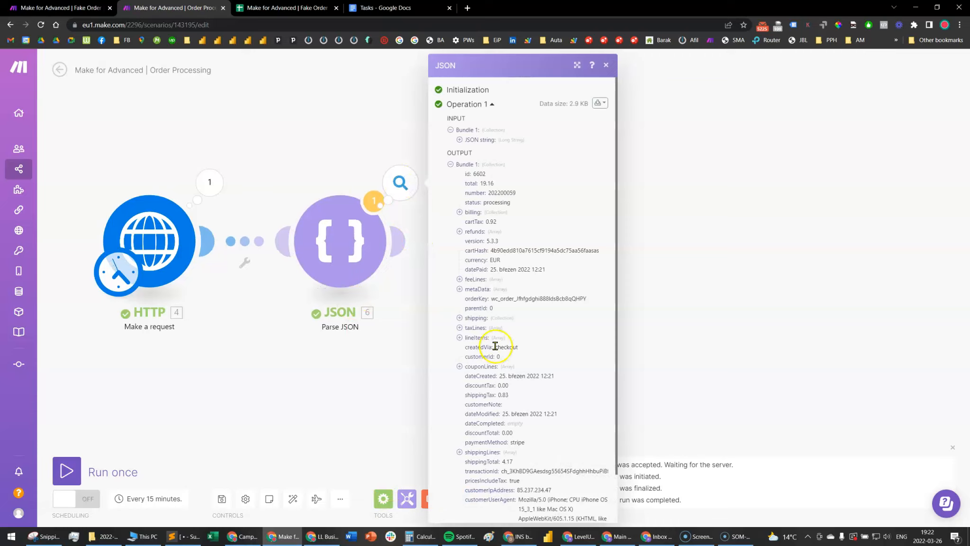
{"action": "left_click", "coordinate": [477, 338]}
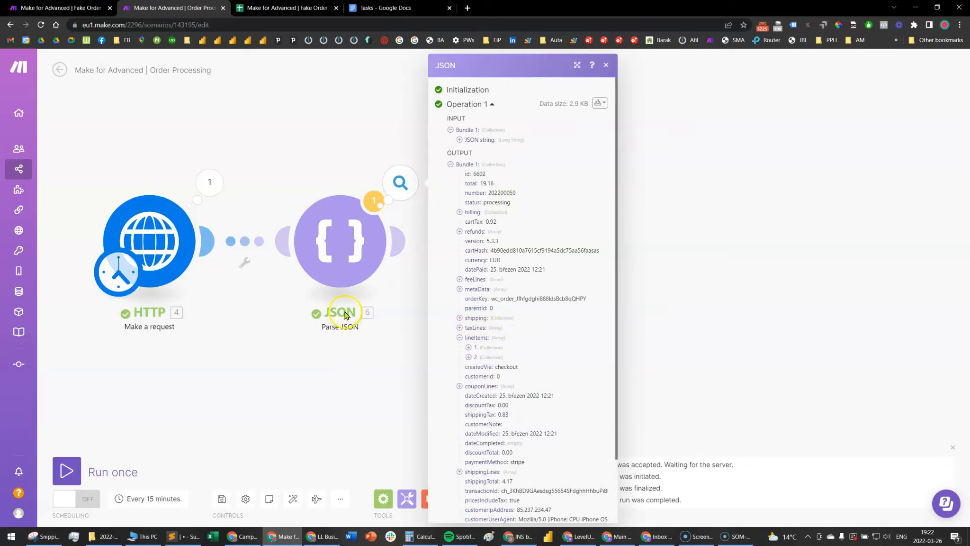
{"action": "left_click", "coordinate": [370, 350]}
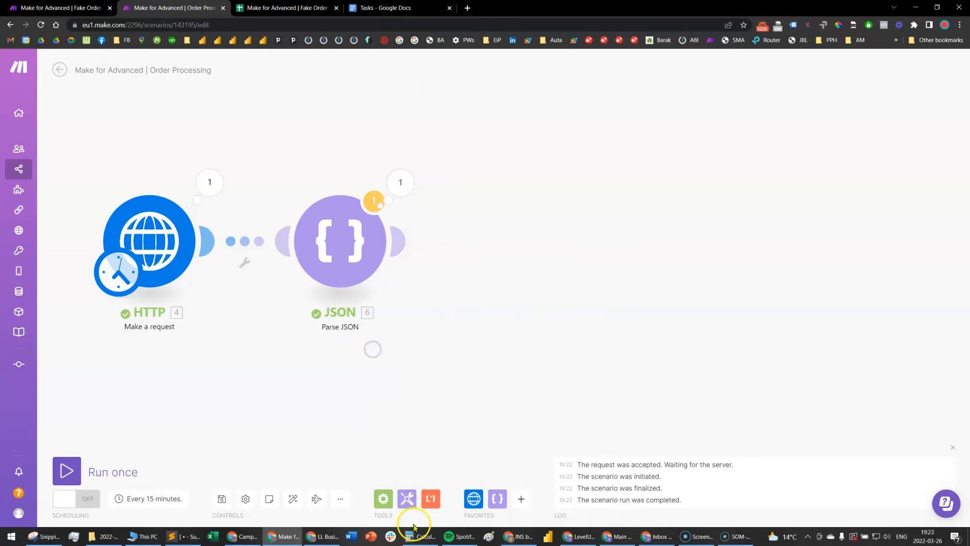
Add a Flow Control Iterator after the Parse JSON module and map lineItems[] as its array
{"action": "left_click", "coordinate": [383, 500]}
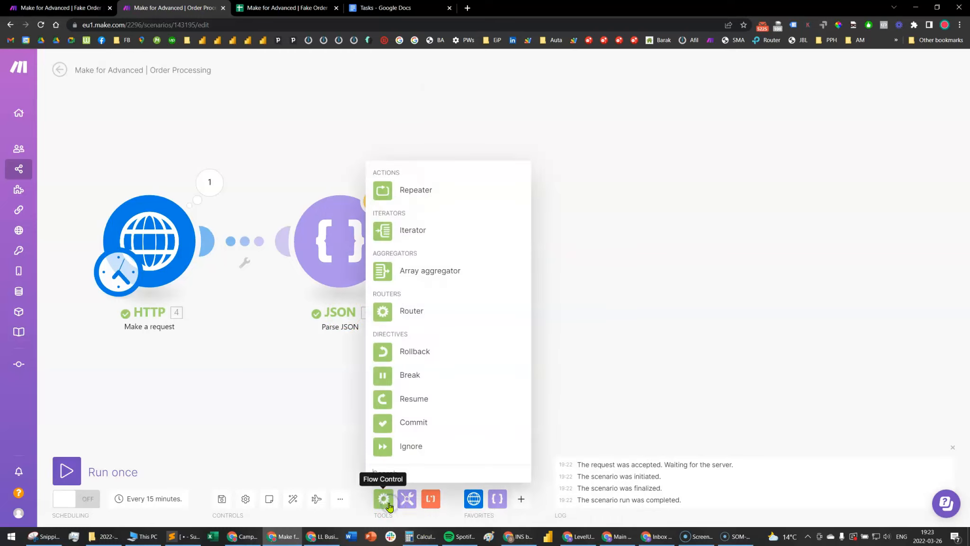
{"action": "left_click", "coordinate": [410, 230]}
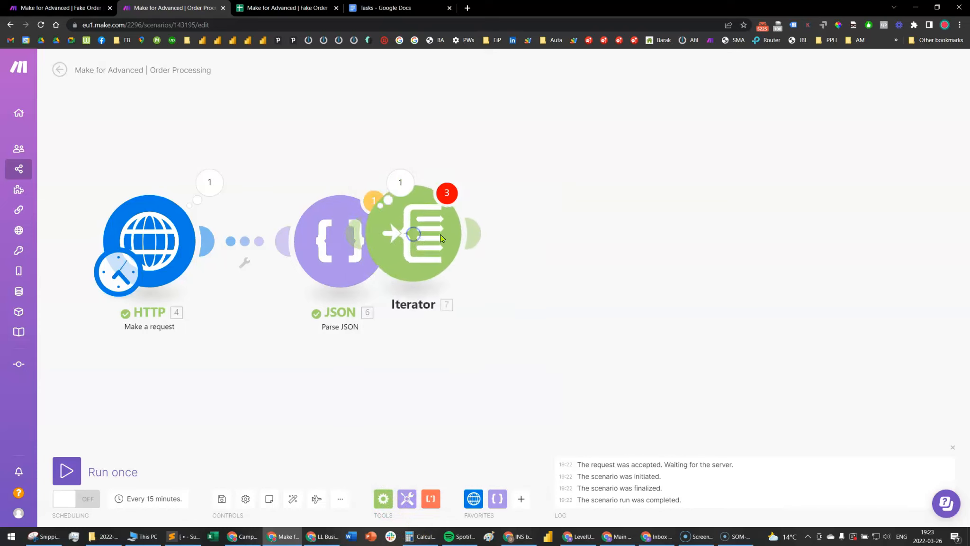
{"action": "left_click", "coordinate": [522, 239]}
{"action": "left_click", "coordinate": [654, 244]}
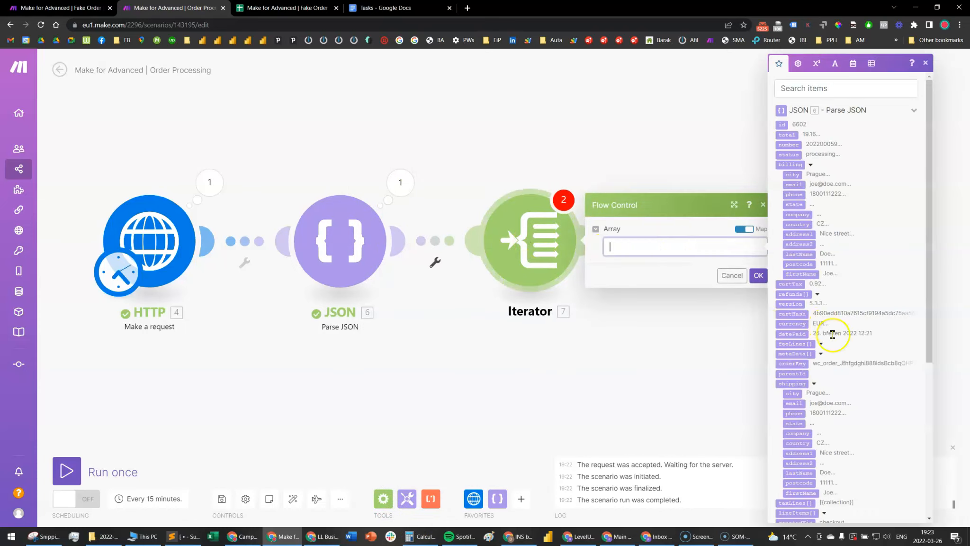
{"action": "scroll", "coordinate": [834, 359], "scroll_direction": "down", "scroll_amount": 2}
{"action": "left_click", "coordinate": [798, 418]}
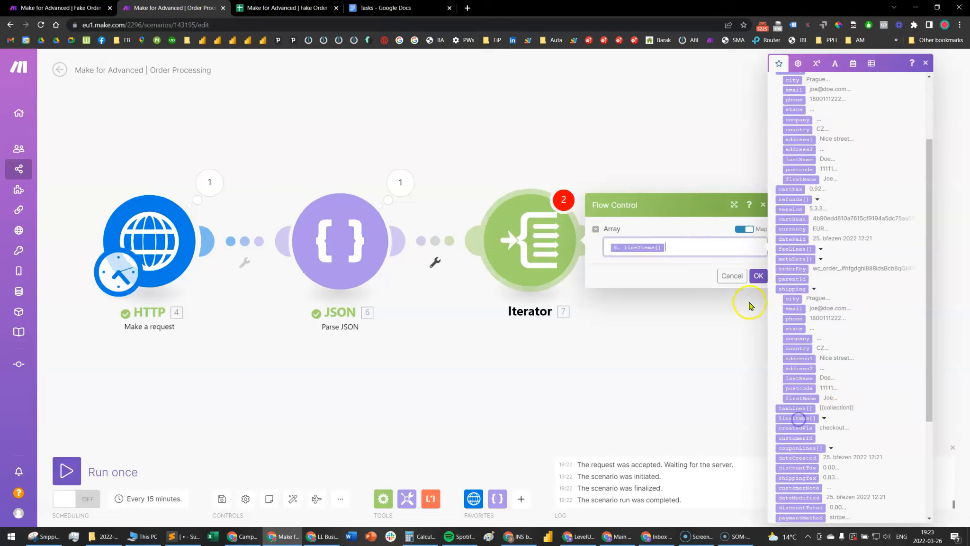
{"action": "left_click", "coordinate": [759, 275]}
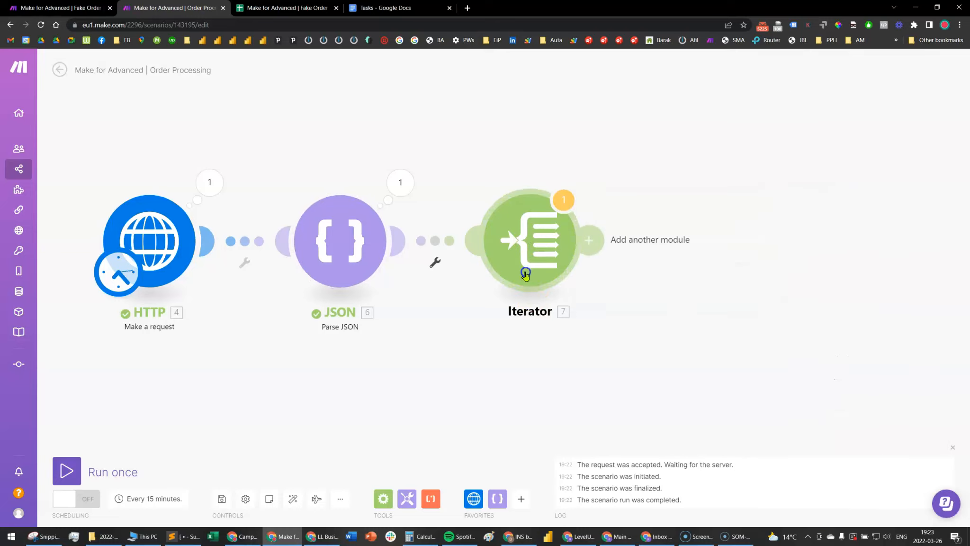
Run the scenario once and inspect the Iterator's output, checking the product name in the first bundle
{"action": "left_click", "coordinate": [67, 470]}
{"action": "left_click", "coordinate": [553, 201]}
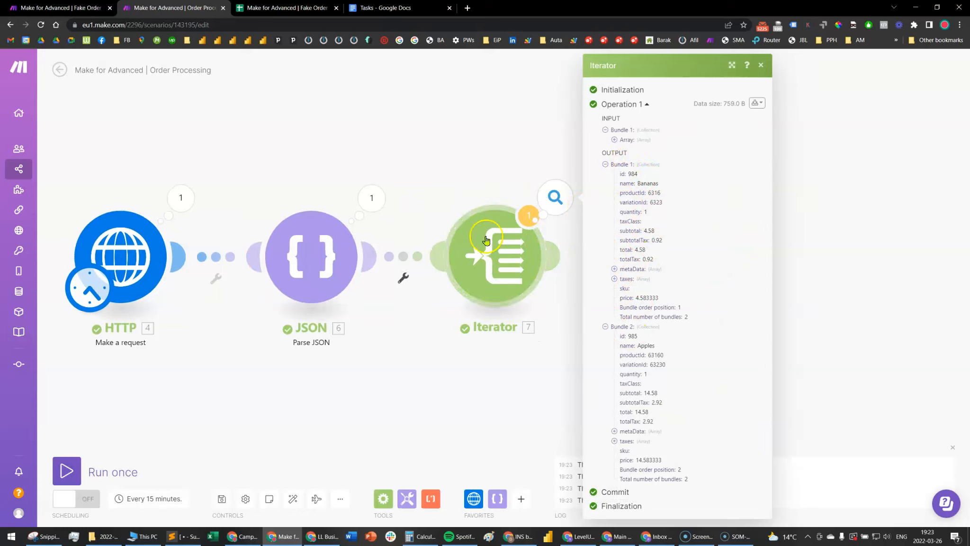
{"action": "left_click_drag", "start_coordinate": [710, 319], "coordinate": [610, 183]}
{"action": "left_click", "coordinate": [659, 196]}
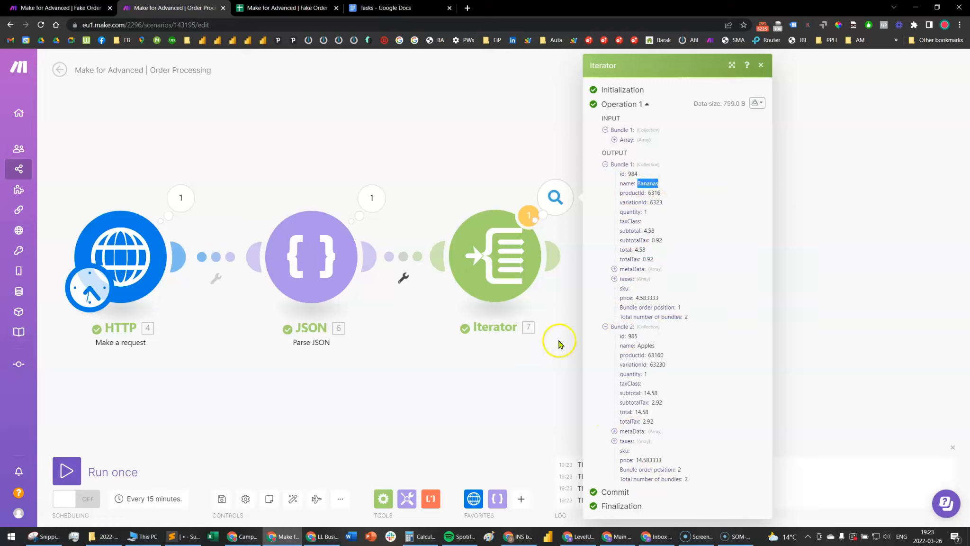
{"action": "left_click", "coordinate": [459, 370]}
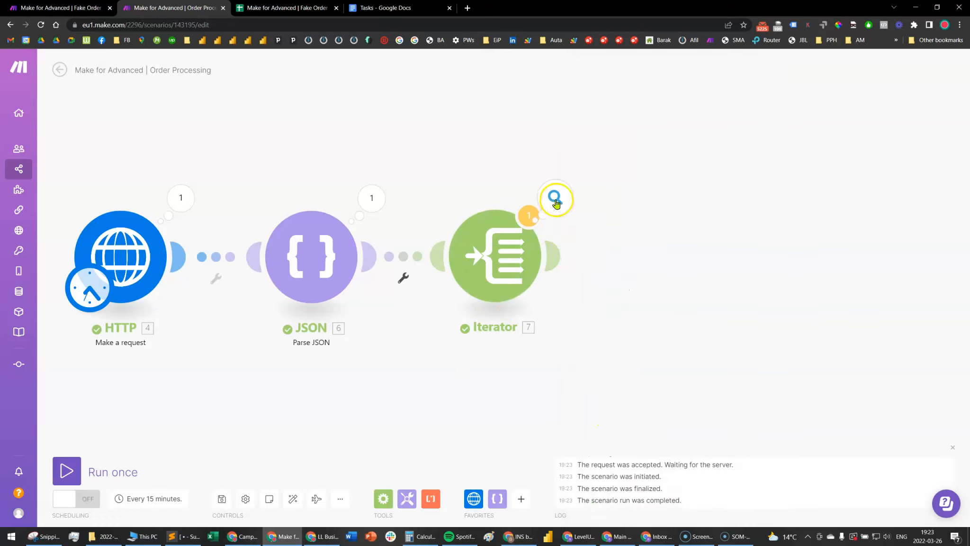
Compare the contents of the Iterator's two output bundles, one for each line item
{"action": "left_click", "coordinate": [555, 203]}
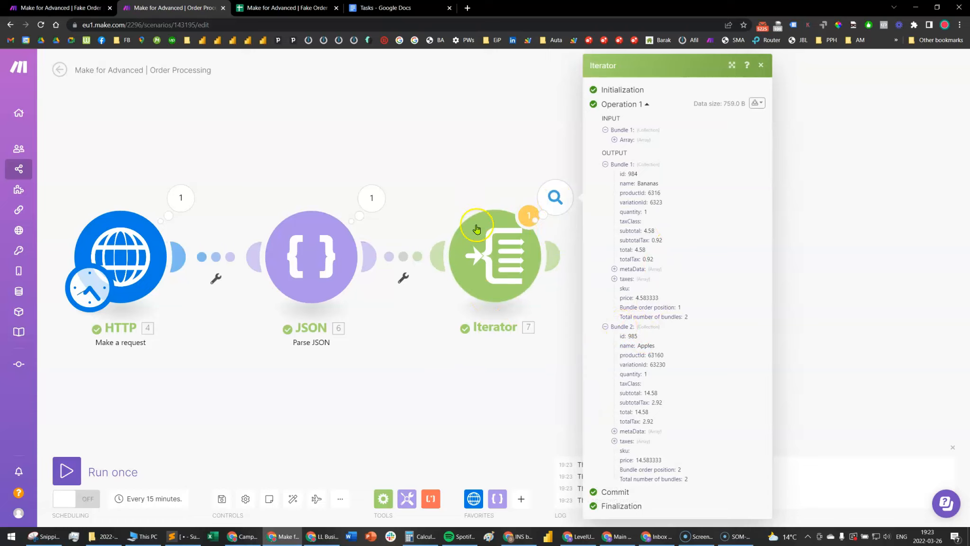
{"action": "left_click_drag", "start_coordinate": [620, 341], "coordinate": [664, 478]}
{"action": "left_click_drag", "start_coordinate": [667, 298], "coordinate": [653, 161]}
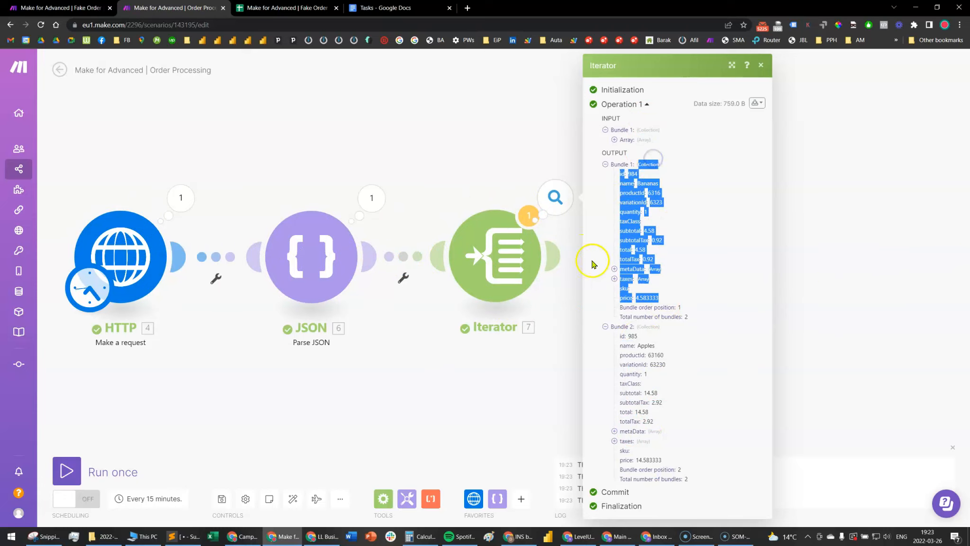
{"action": "left_click", "coordinate": [656, 184]}
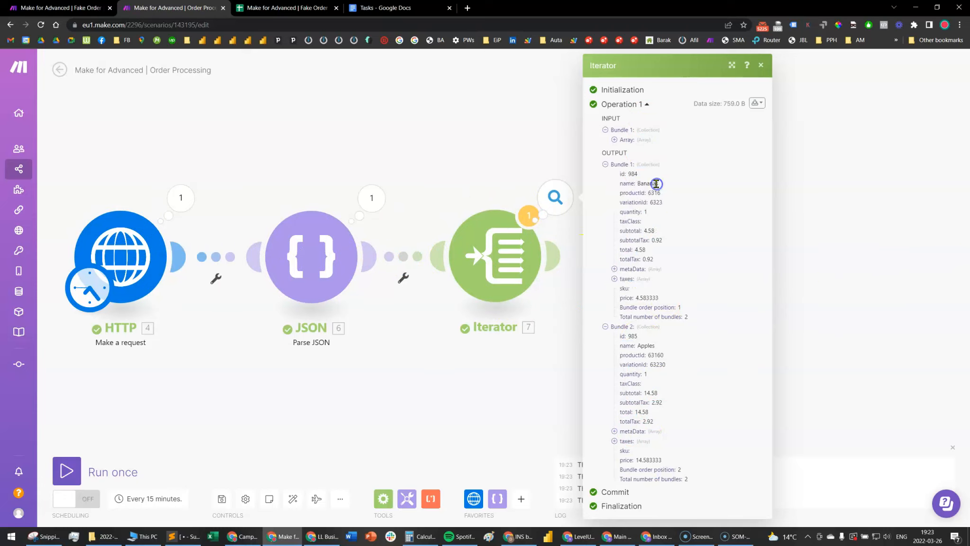
{"action": "left_click", "coordinate": [900, 329]}
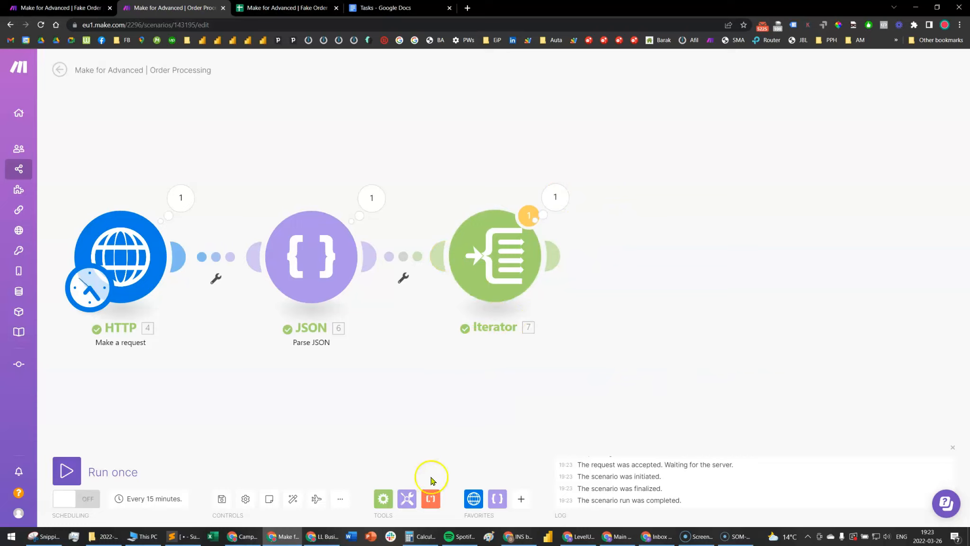
Add a Google Sheets "Add a Row" module after the Iterator
{"action": "left_click", "coordinate": [521, 498]}
{"action": "type", "text": "g"}
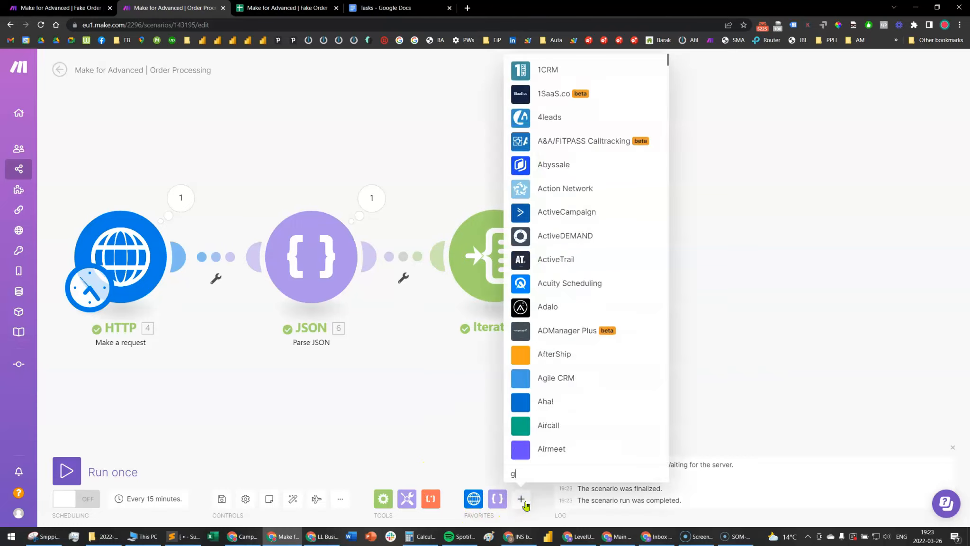
{"action": "type", "text": "oogle she"}
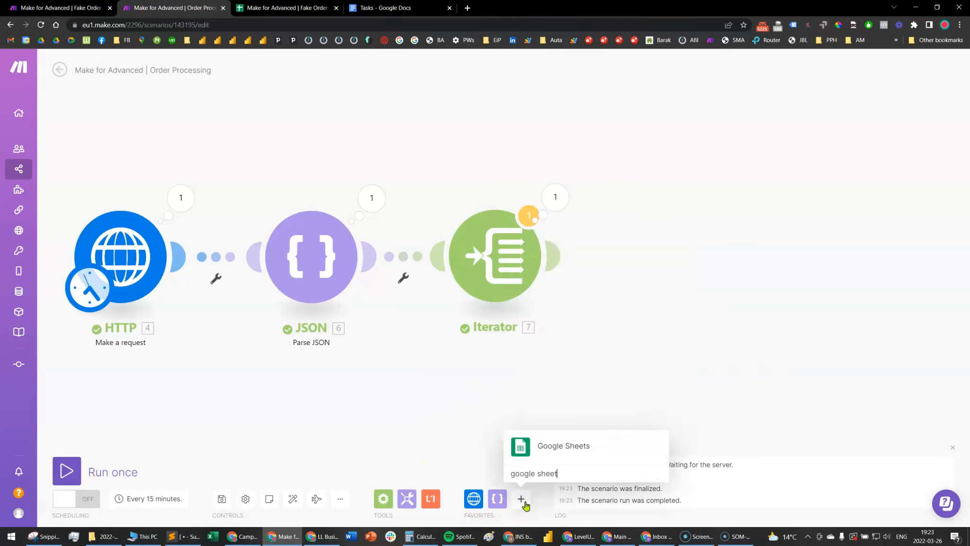
{"action": "type", "text": "et"}
{"action": "left_click", "coordinate": [548, 446]}
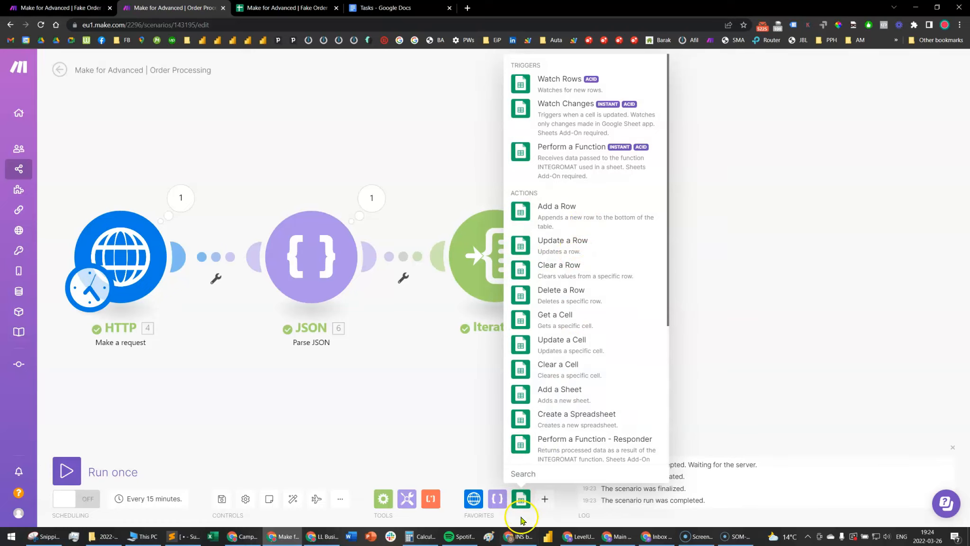
{"action": "left_click", "coordinate": [586, 213]}
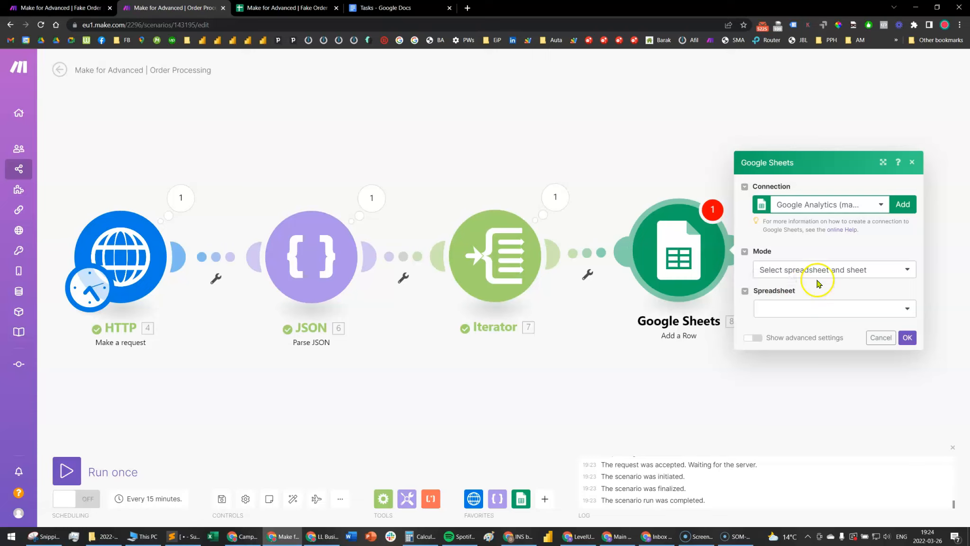
Choose the spreadsheet "Make for Advanced | Fake Order" and the sheet "1 row for each line item" for the new row
{"action": "left_click", "coordinate": [850, 315]}
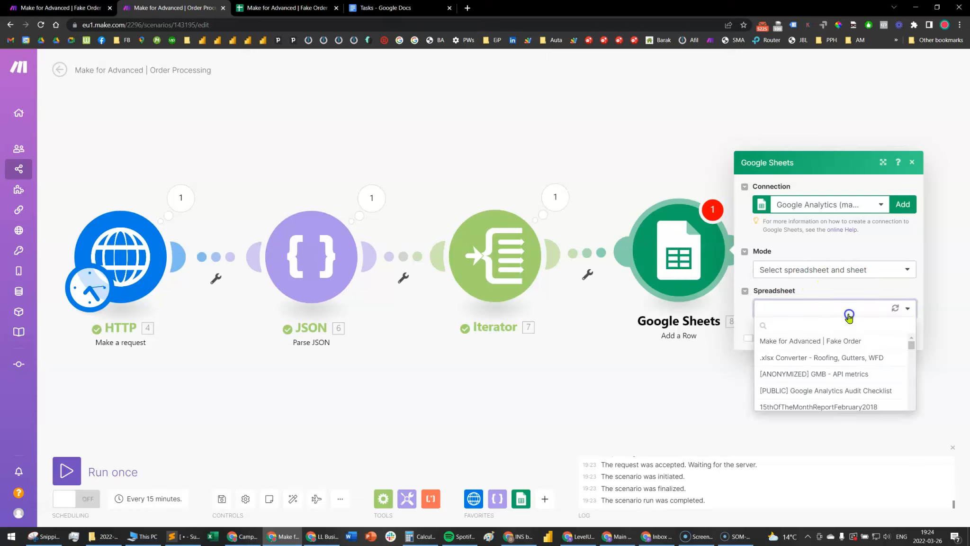
{"action": "left_click", "coordinate": [769, 341]}
{"action": "left_click", "coordinate": [784, 329]}
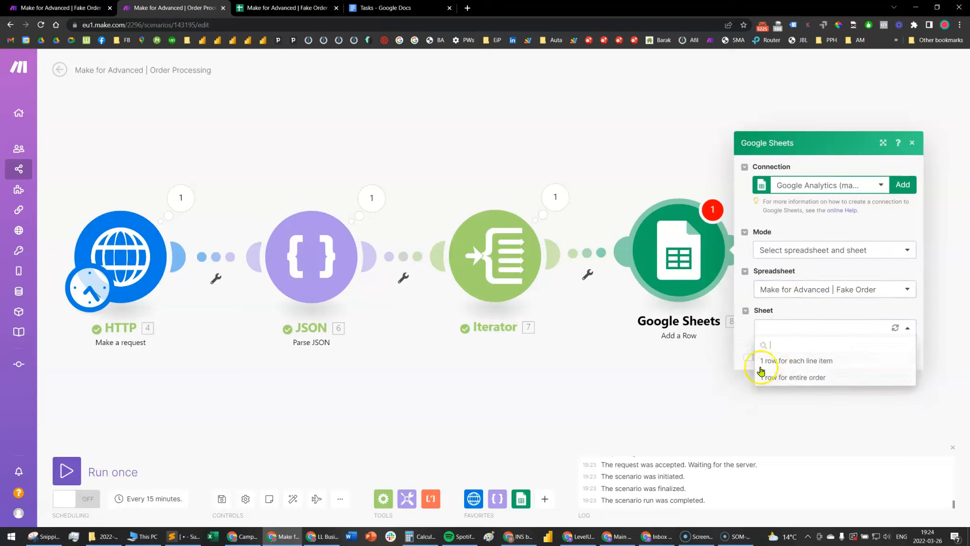
{"action": "left_click", "coordinate": [791, 363]}
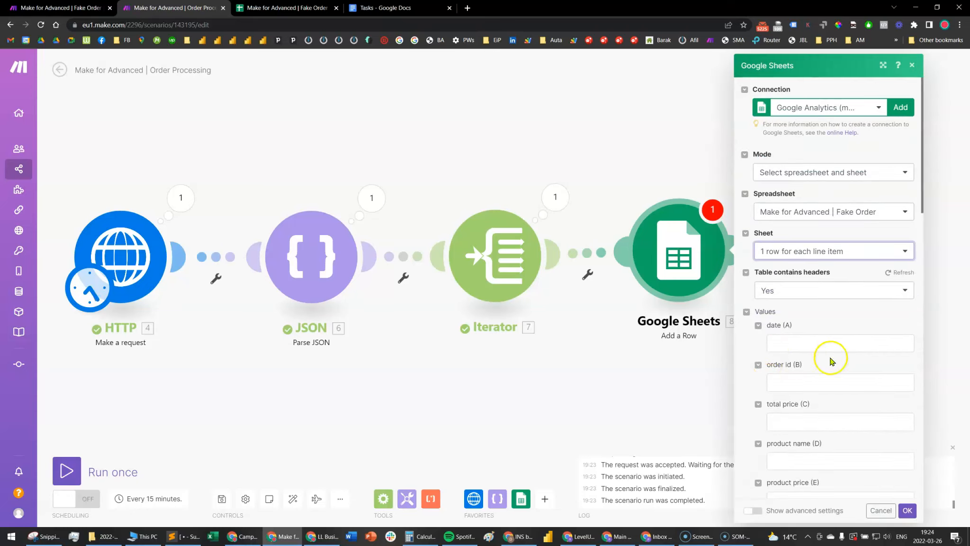
Map the date column to the Parse JSON datePaid value wrapped in formatDate with the format YYYY-MM-DD HH:mm:ss
{"action": "scroll", "coordinate": [832, 337], "scroll_direction": "down", "scroll_amount": 2}
{"action": "left_click", "coordinate": [803, 241]}
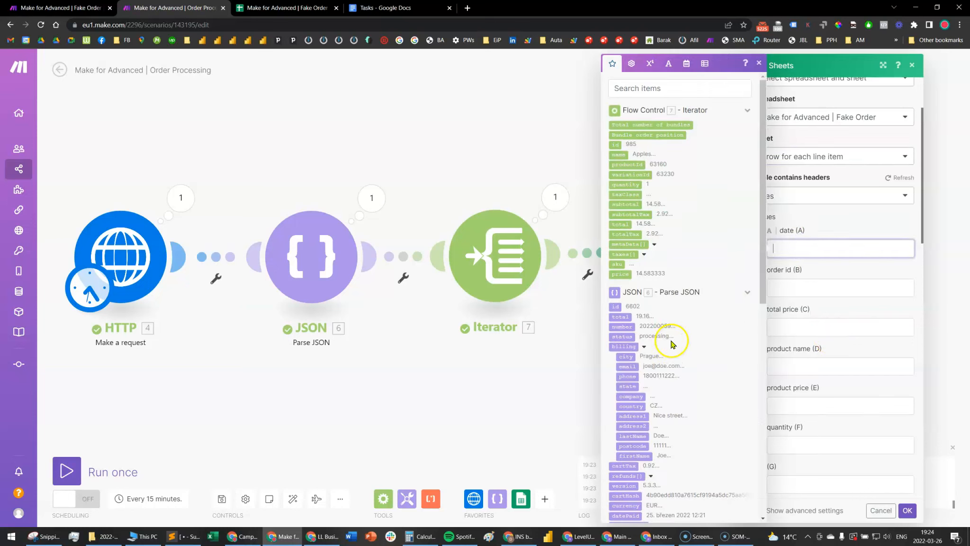
{"action": "scroll", "coordinate": [672, 342], "scroll_direction": "down", "scroll_amount": 2}
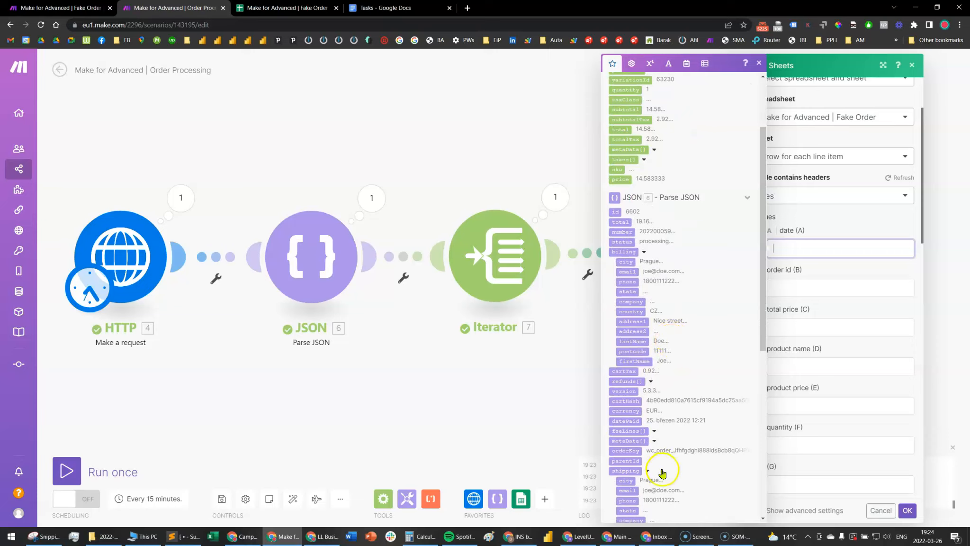
{"action": "left_click_drag", "start_coordinate": [631, 421], "coordinate": [822, 244]}
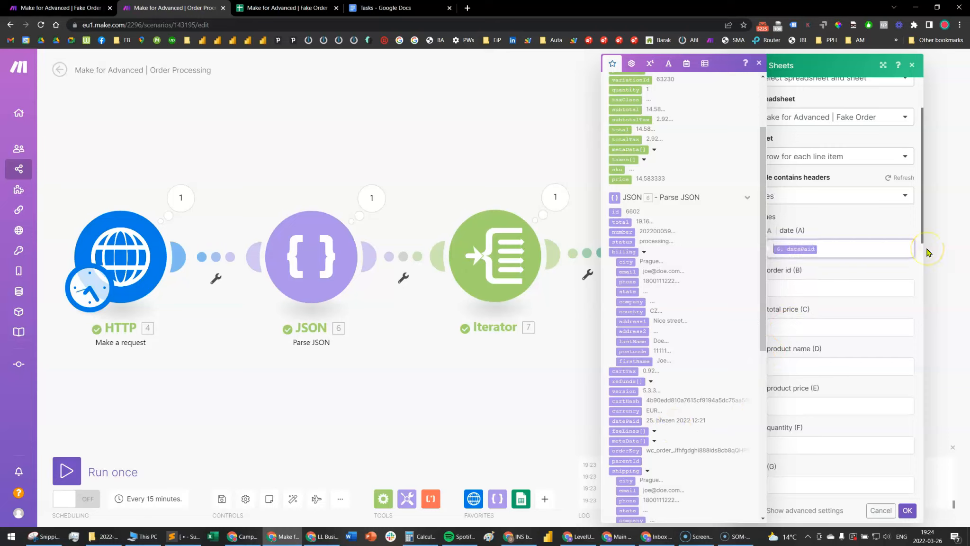
{"action": "left_click", "coordinate": [890, 245]}
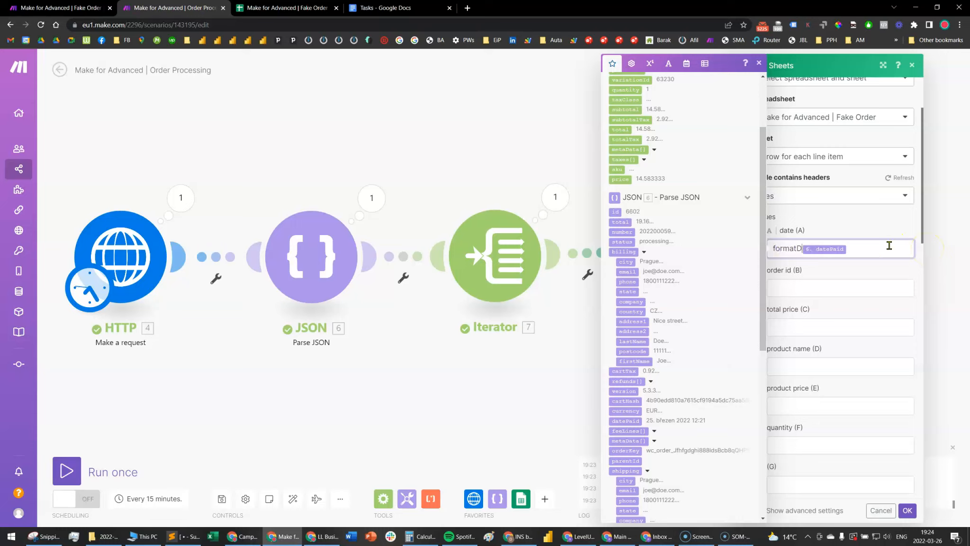
{"action": "type", "text": "("}
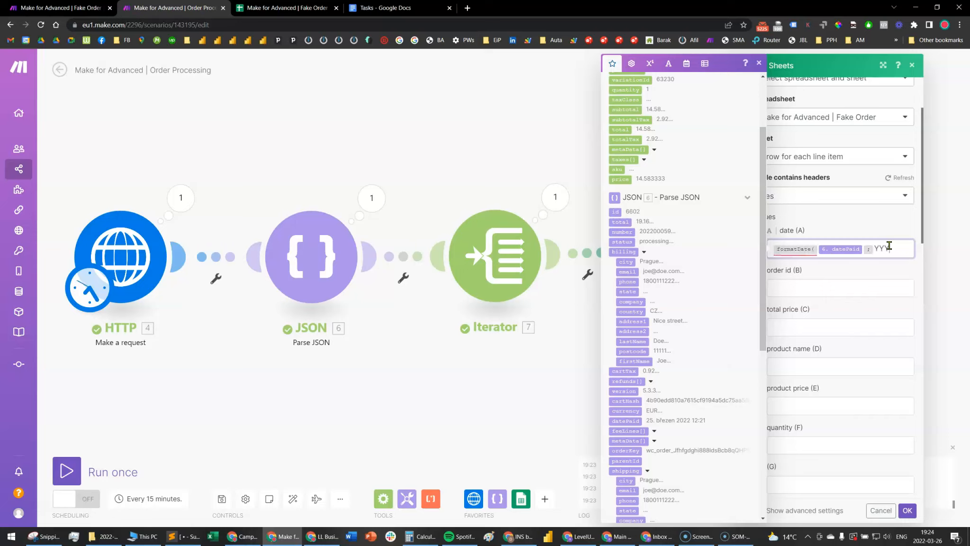
{"action": "type", "text": "; YYYY-MM-DD HH:mm:ss"}
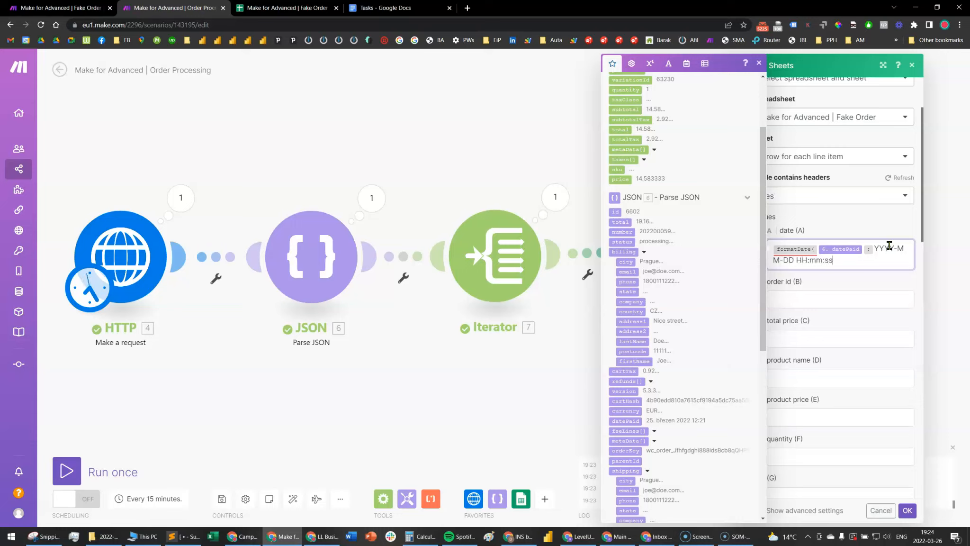
Map the order id column to the Parse JSON id and the total price column to the Parse JSON total
{"action": "left_click", "coordinate": [832, 298]}
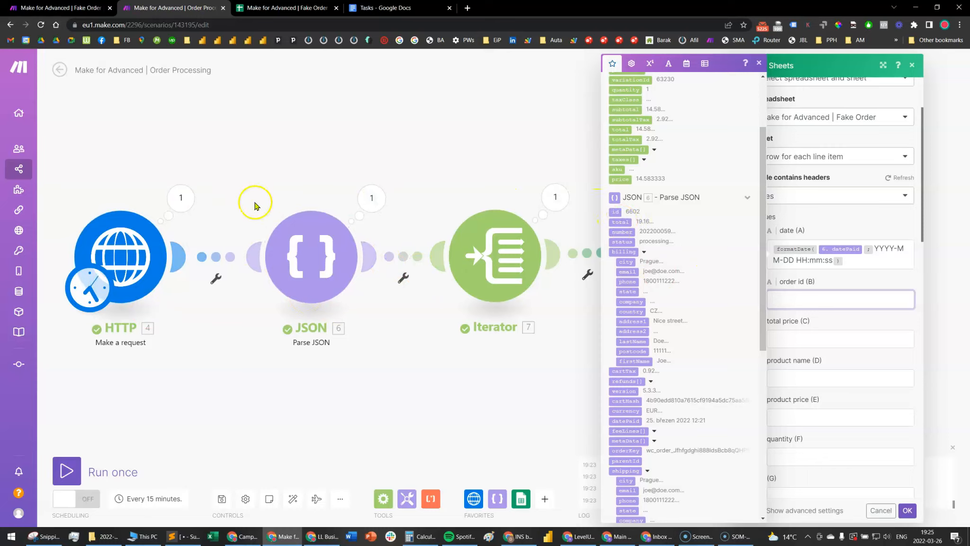
{"action": "left_click_drag", "start_coordinate": [610, 208], "coordinate": [812, 300]}
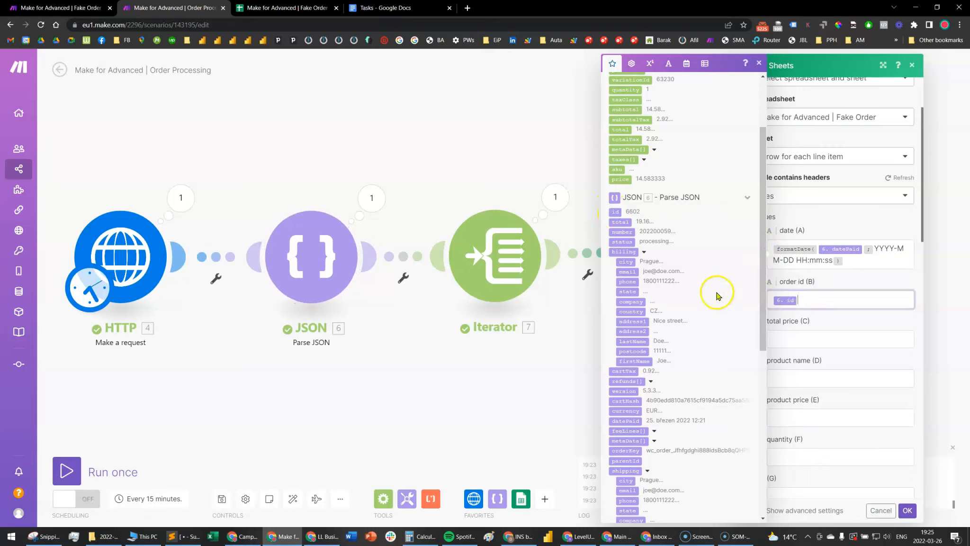
{"action": "left_click_drag", "start_coordinate": [620, 226], "coordinate": [812, 337]}
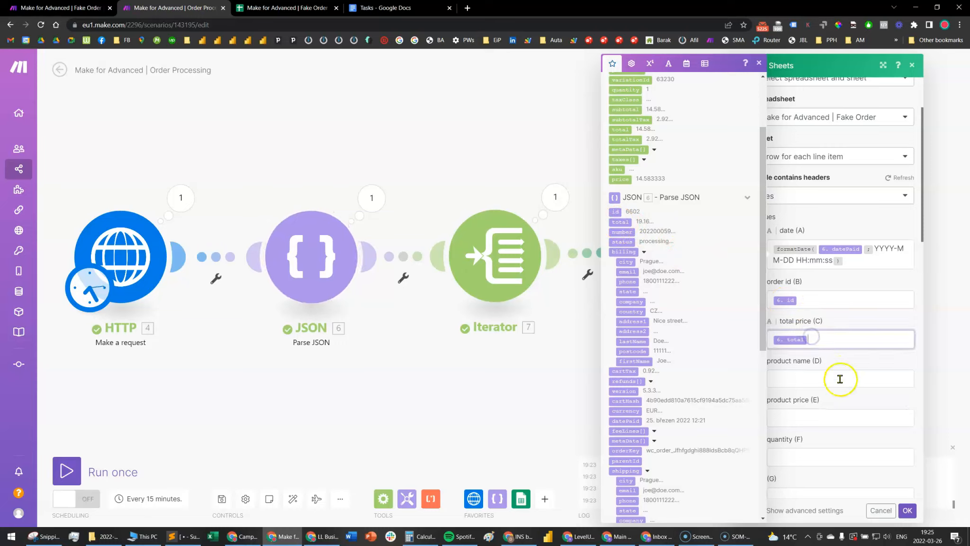
Map product name, product price and quantity to the Iterator's name, price and quantity, and save the module settings
{"action": "left_click", "coordinate": [806, 377]}
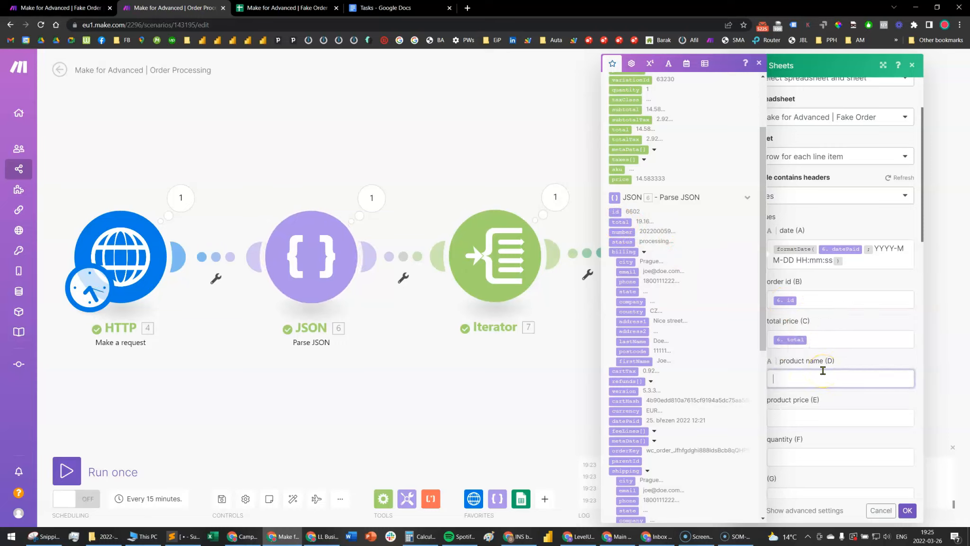
{"action": "scroll", "coordinate": [678, 342], "scroll_direction": "up", "scroll_amount": 3}
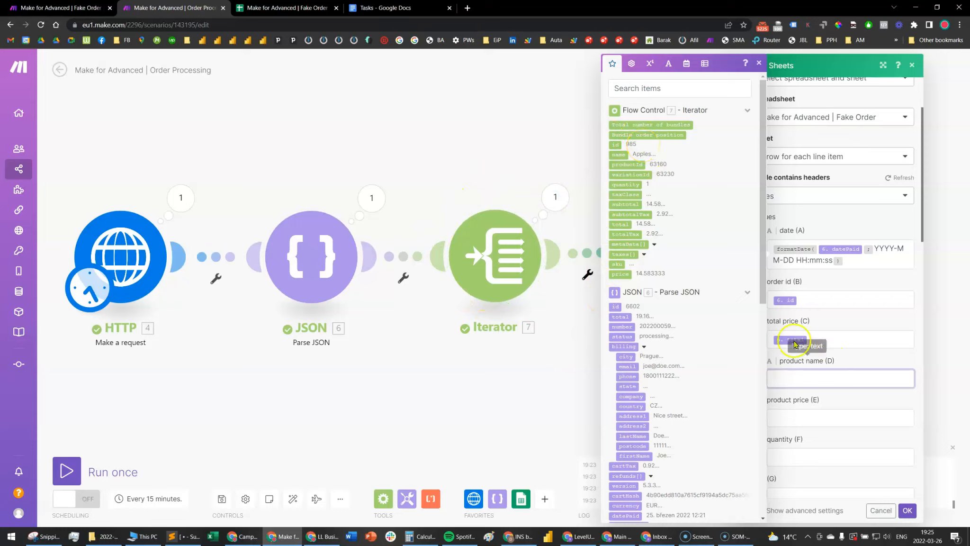
{"action": "left_click_drag", "start_coordinate": [623, 155], "coordinate": [829, 380]}
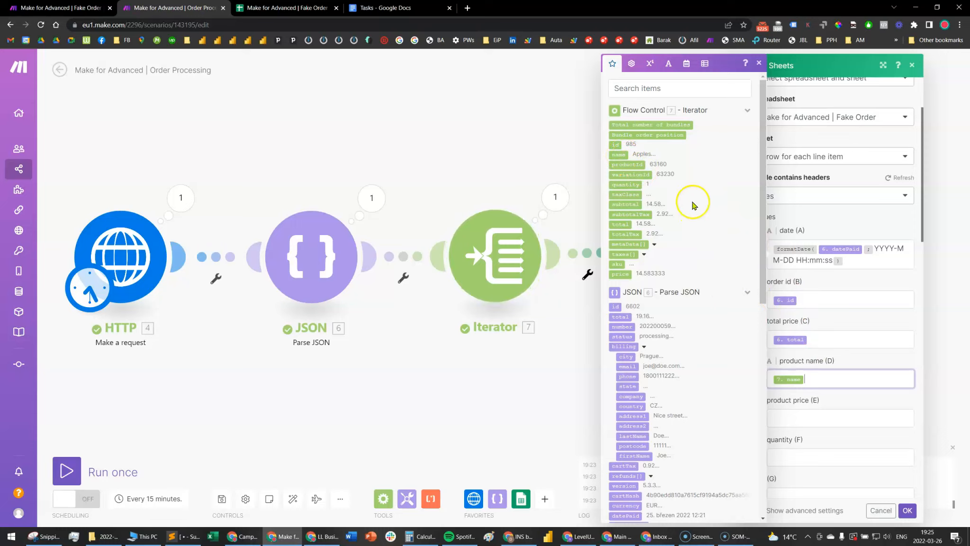
{"action": "left_click_drag", "start_coordinate": [638, 270], "coordinate": [808, 417]}
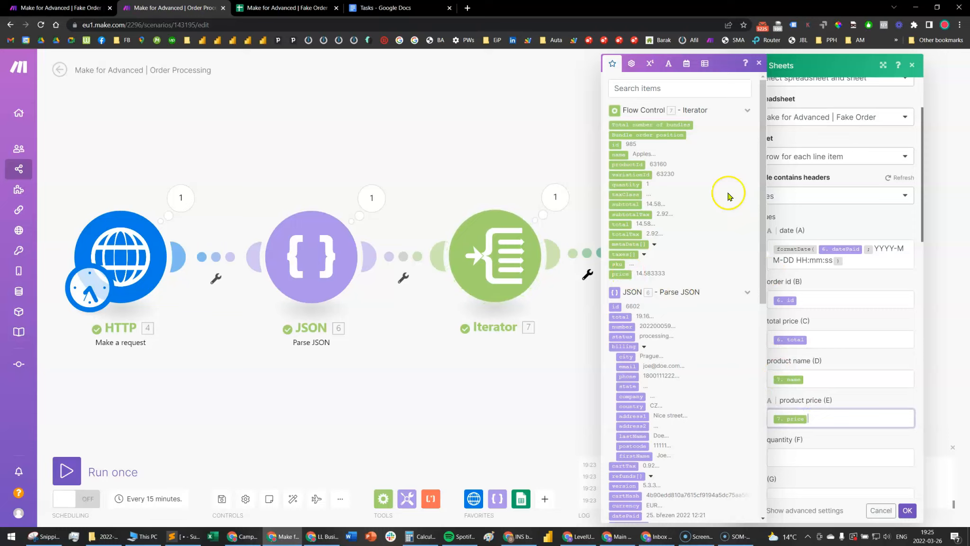
{"action": "left_click_drag", "start_coordinate": [623, 184], "coordinate": [811, 456]}
{"action": "left_click", "coordinate": [908, 510]}
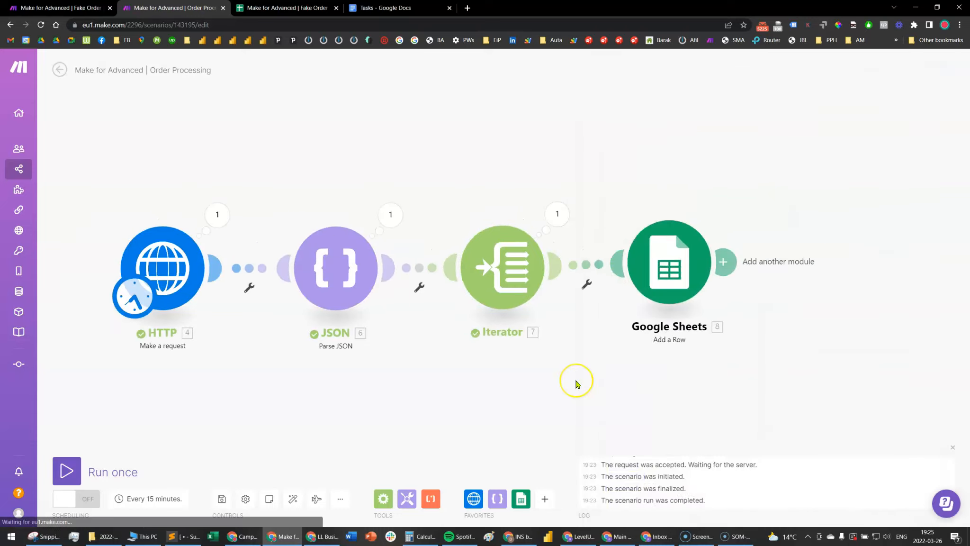
Switch to the Google Sheets spreadsheet and check rows 2 and 3 of the sheet "1 row for each line item"
{"action": "left_click", "coordinate": [308, 8]}
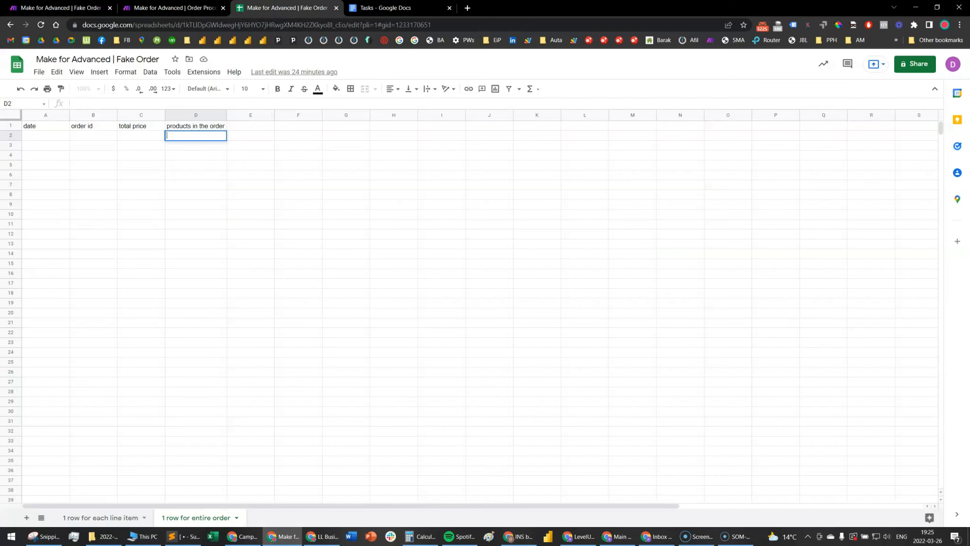
{"action": "left_click", "coordinate": [35, 136]}
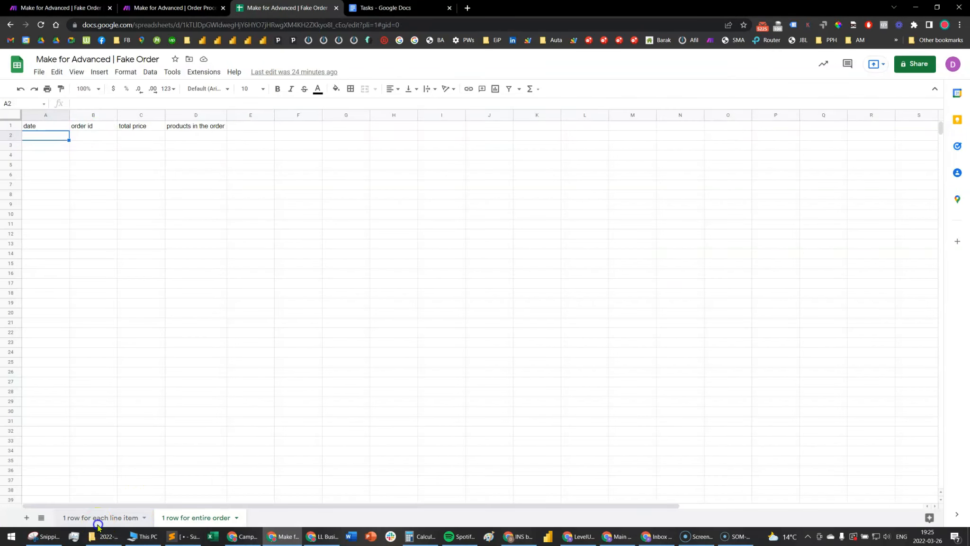
{"action": "left_click", "coordinate": [97, 519]}
{"action": "left_click", "coordinate": [107, 184]}
{"action": "left_click_drag", "start_coordinate": [43, 134], "coordinate": [268, 145]}
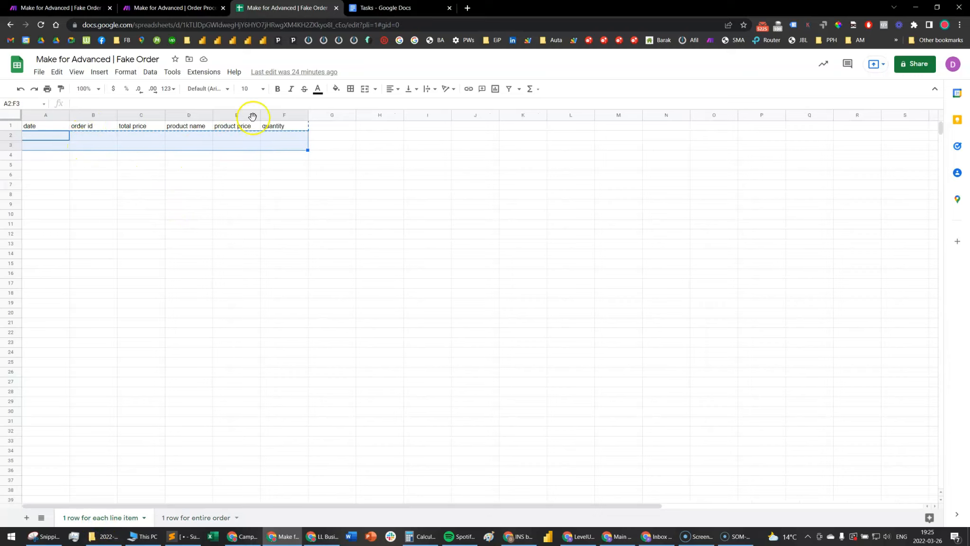
Run the Make scenario once and check the product columns of the added rows in the Google Sheets spreadsheet
{"action": "left_click", "coordinate": [172, 8]}
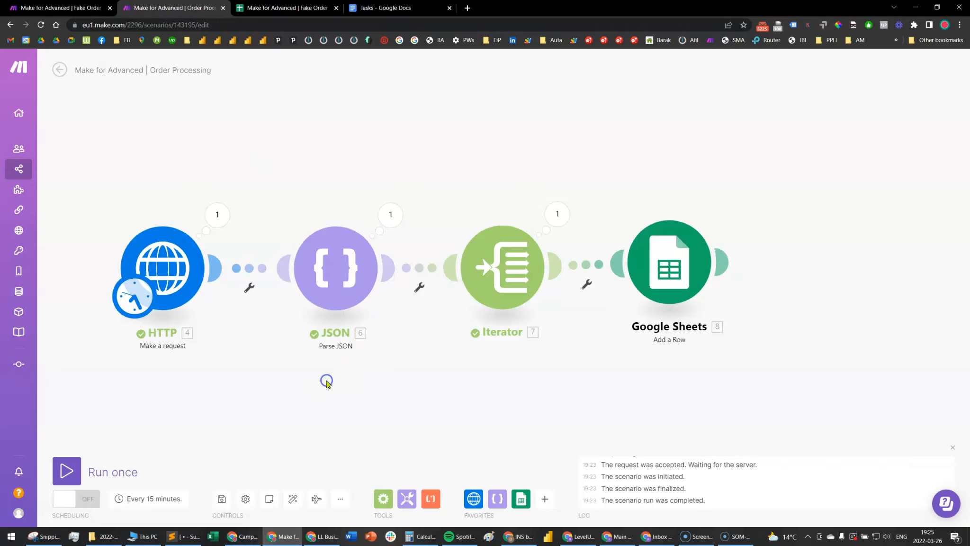
{"action": "left_click", "coordinate": [67, 471]}
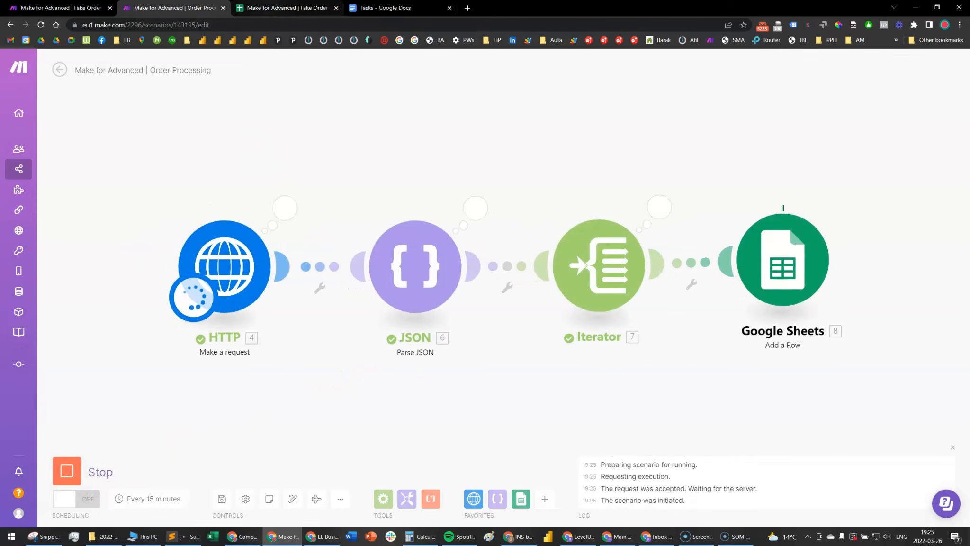
{"action": "left_click", "coordinate": [285, 8]}
{"action": "left_click", "coordinate": [184, 195]}
{"action": "left_click_drag", "start_coordinate": [175, 135], "coordinate": [277, 145]}
{"action": "left_click", "coordinate": [177, 187]}
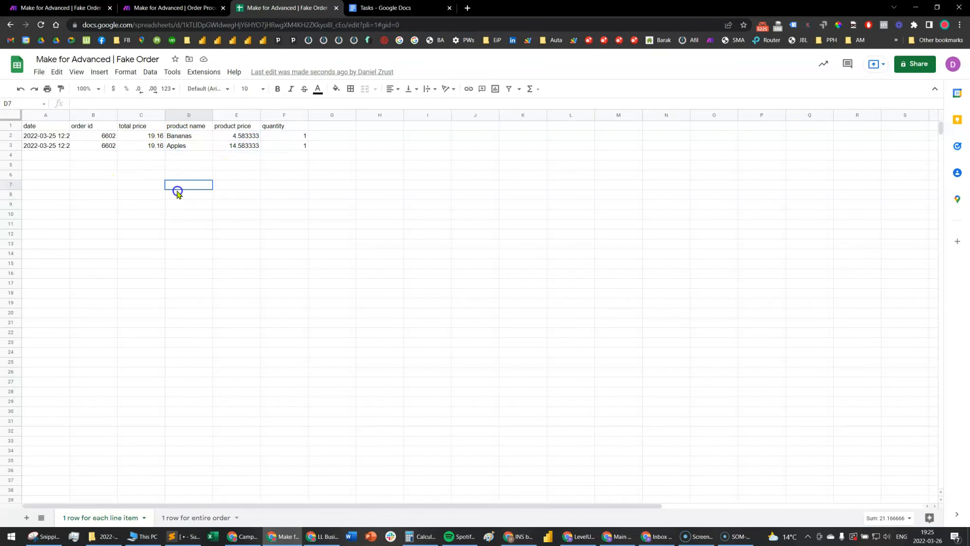
Compare the order id, total price and product details of the two added rows in the spreadsheet
{"action": "left_click_drag", "start_coordinate": [87, 136], "coordinate": [89, 145]}
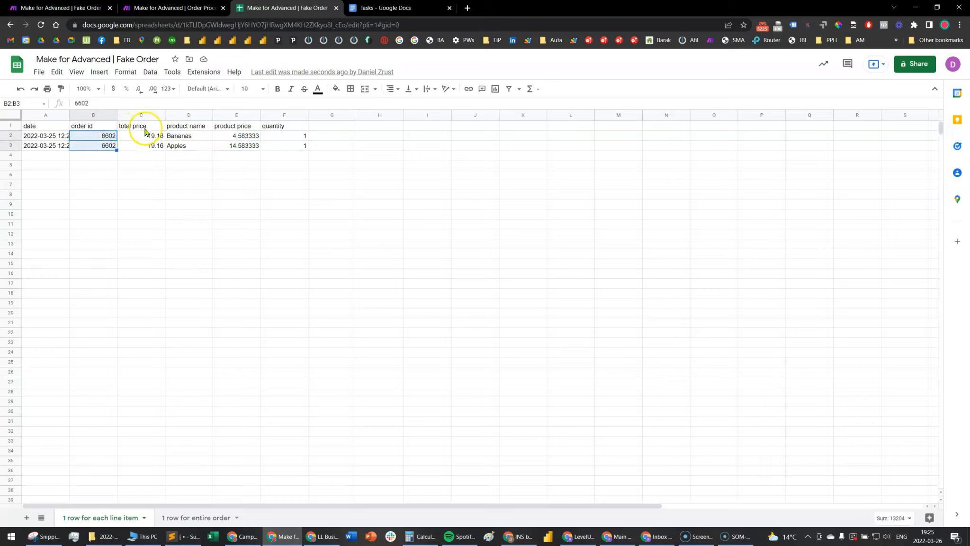
{"action": "left_click", "coordinate": [92, 174]}
{"action": "left_click_drag", "start_coordinate": [93, 140], "coordinate": [153, 148]}
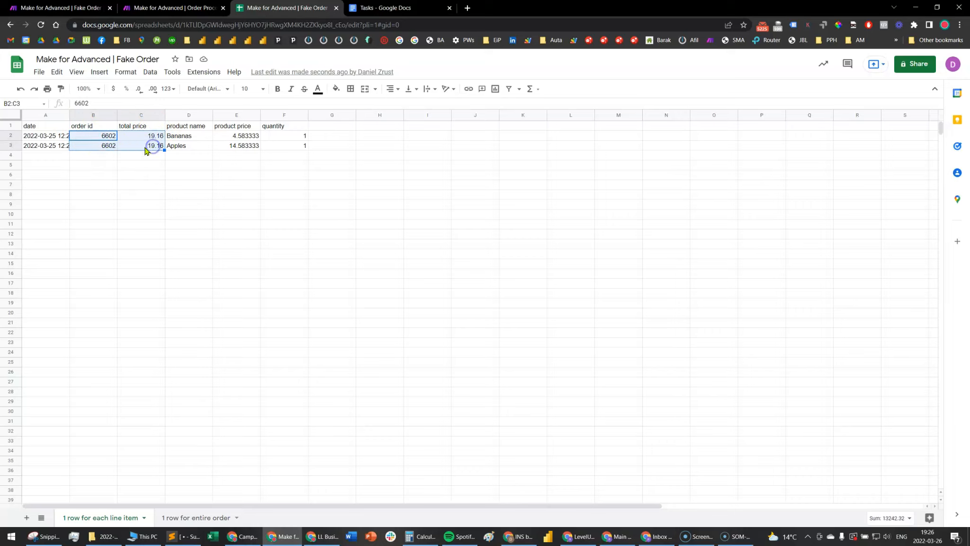
{"action": "left_click", "coordinate": [199, 7]}
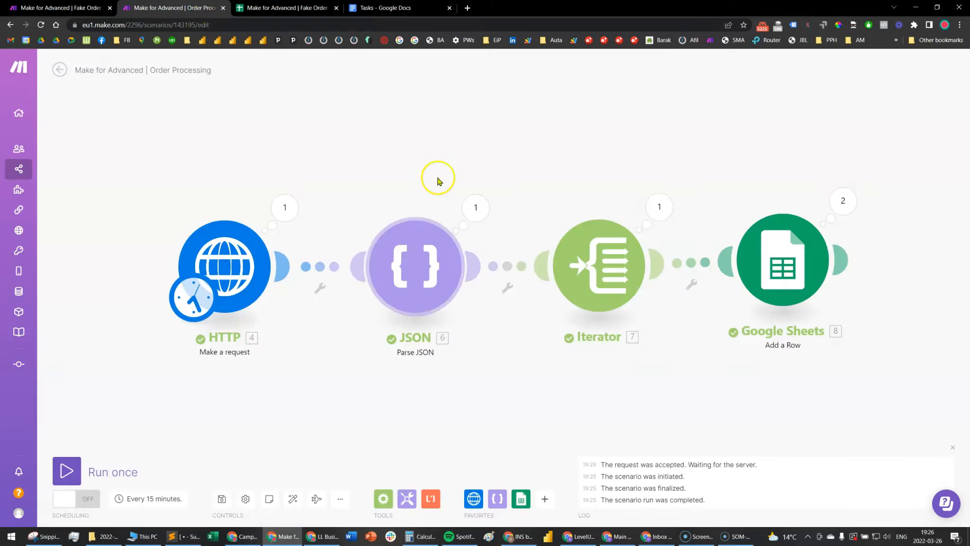
{"action": "left_click", "coordinate": [262, 8]}
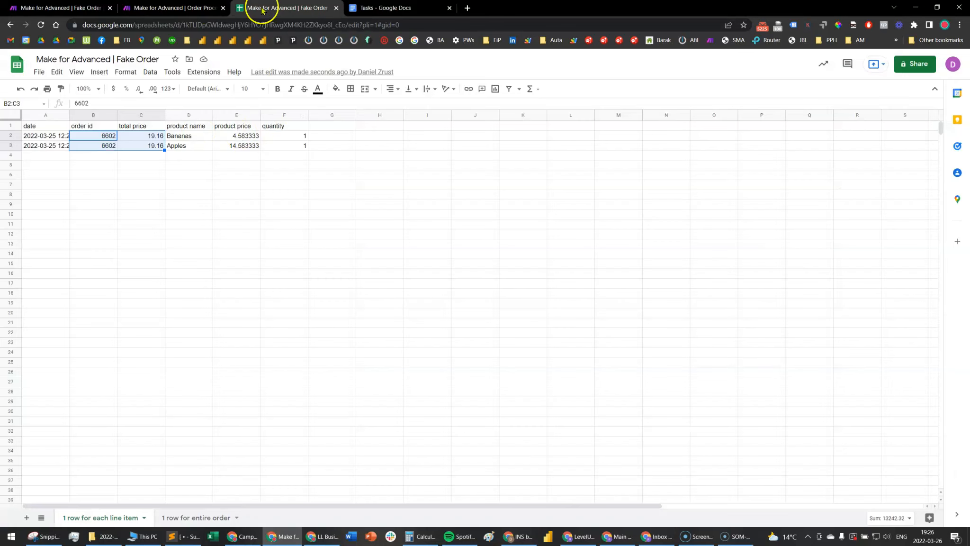
{"action": "left_click_drag", "start_coordinate": [181, 138], "coordinate": [302, 150]}
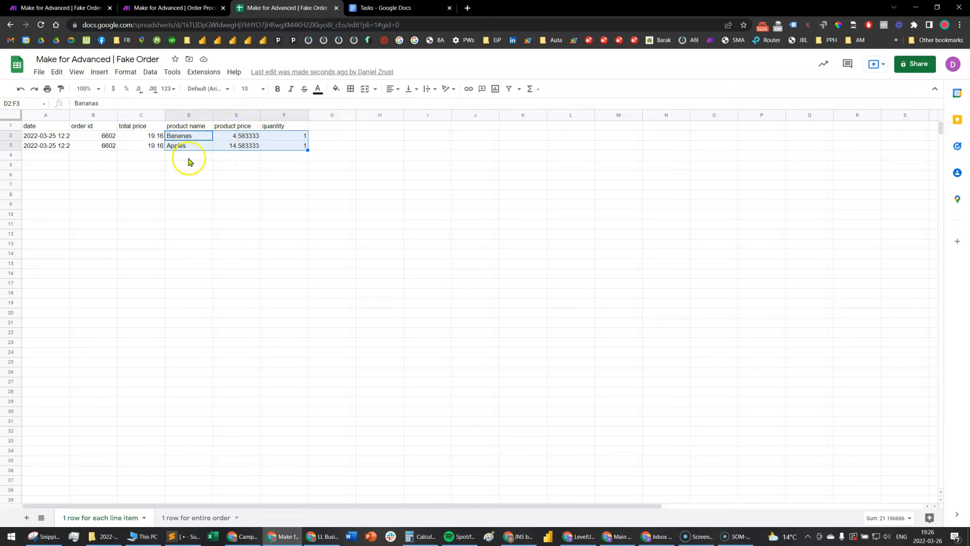
Return to the Make scenario and review the array mapped in the Iterator, leaving it as is
{"action": "left_click", "coordinate": [205, 8]}
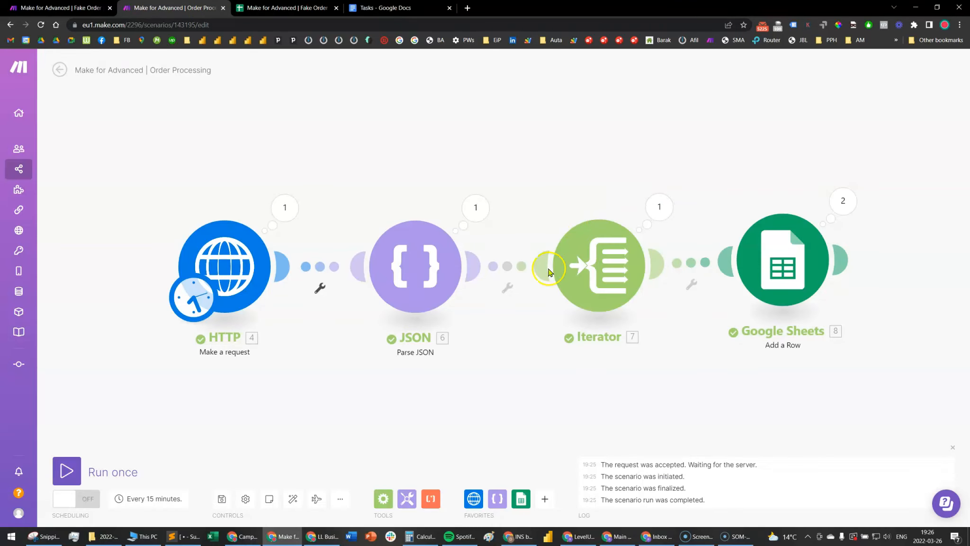
{"action": "left_click", "coordinate": [611, 263]}
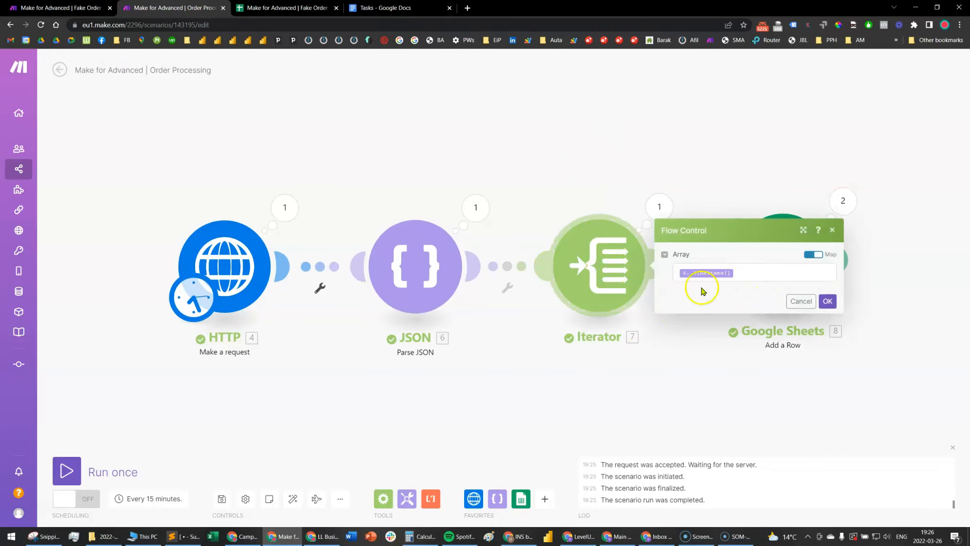
{"action": "left_click", "coordinate": [804, 305]}
Switch to the Tasks document in Google Docs and read the first two tasks, focusing on aggregating line items into one cell
{"action": "left_click", "coordinate": [384, 7]}
{"action": "left_click", "coordinate": [654, 158]}
{"action": "left_click_drag", "start_coordinate": [635, 180], "coordinate": [194, 179]}
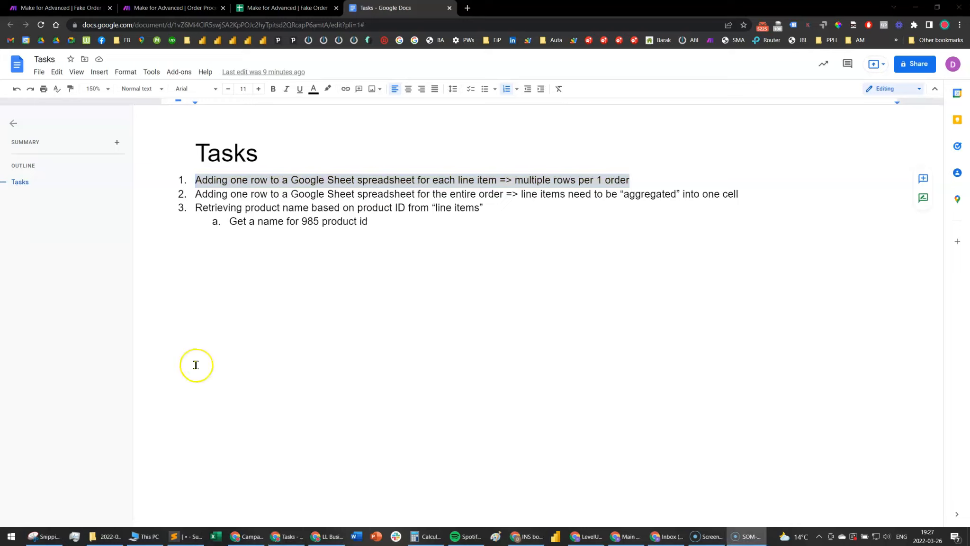
{"action": "left_click", "coordinate": [733, 237]}
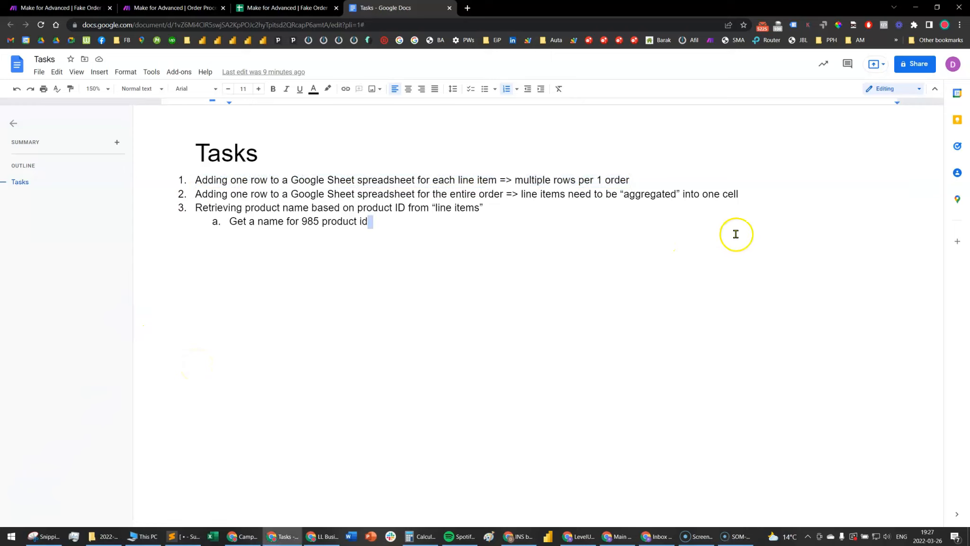
{"action": "left_click_drag", "start_coordinate": [760, 194], "coordinate": [205, 198]}
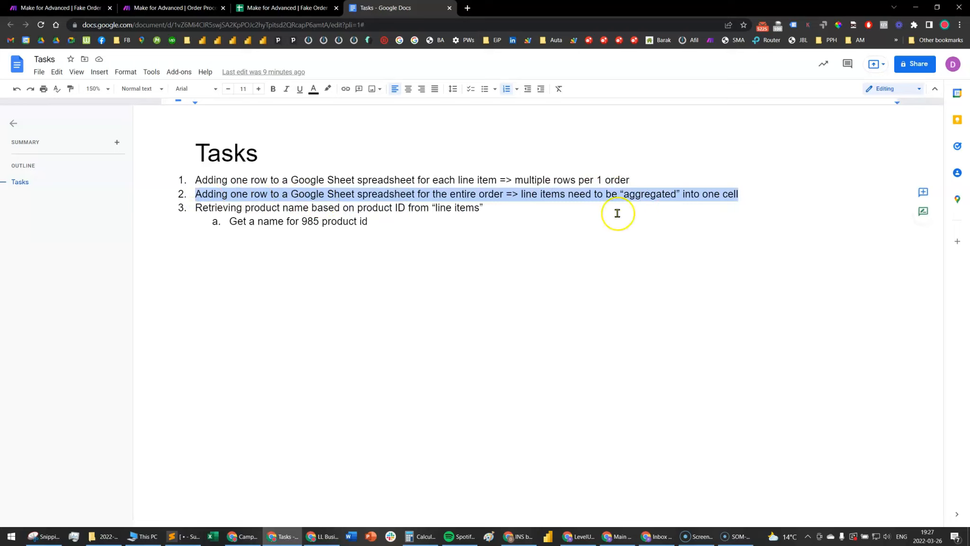
{"action": "left_click", "coordinate": [249, 196]}
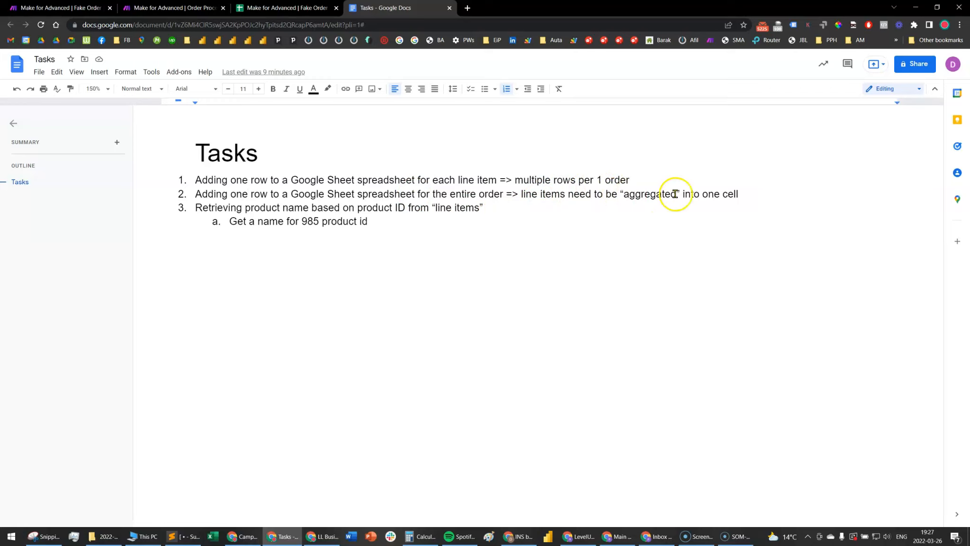
{"action": "left_click_drag", "start_coordinate": [682, 194], "coordinate": [650, 194]}
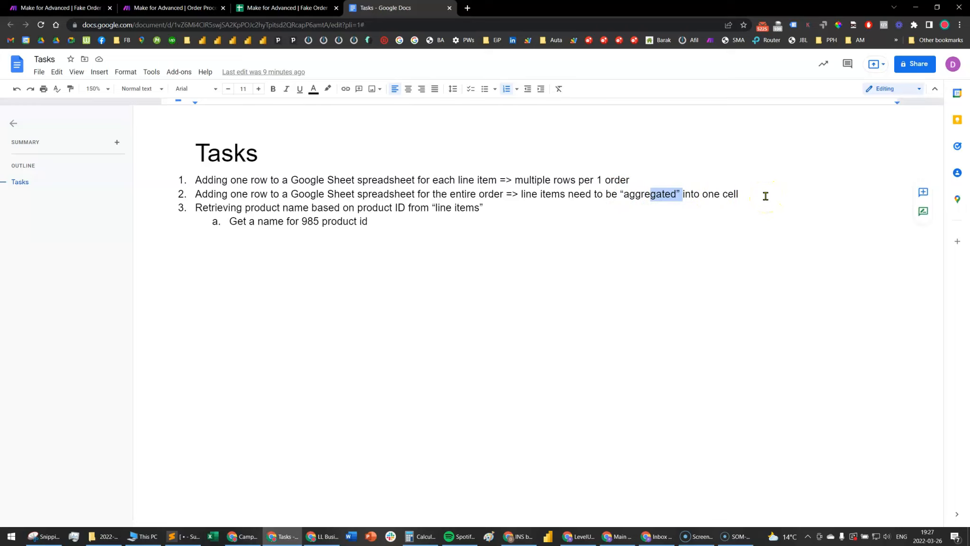
Switch back to the Make scenario and delete the Google Sheets "Add a Row" module after the Iterator
{"action": "left_click", "coordinate": [173, 8]}
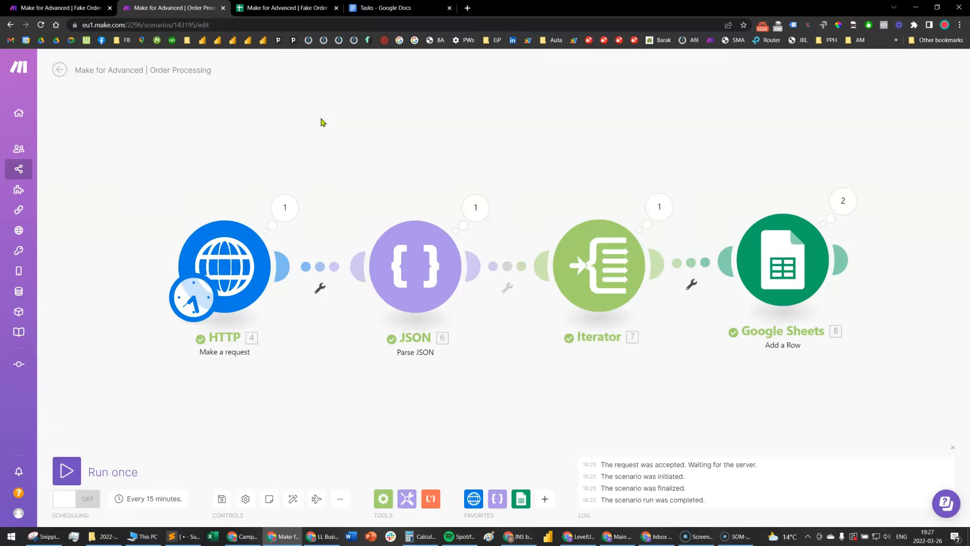
{"action": "left_click_drag", "start_coordinate": [777, 424], "coordinate": [682, 383]}
{"action": "scroll", "coordinate": [682, 383], "scroll_direction": "down", "scroll_amount": 1}
{"action": "left_click_drag", "start_coordinate": [558, 141], "coordinate": [706, 358]}
{"action": "key", "text": "Delete"}
Review the parsed JSON output, the array mapped in the Iterator, and the Iterator's output bundles from the previous run
{"action": "mouse_move", "coordinate": [29, 118]}
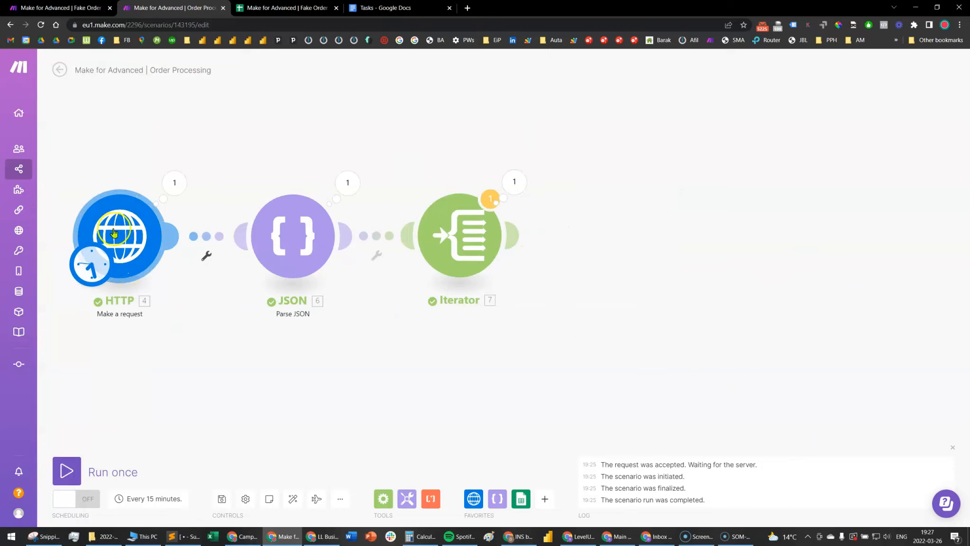
{"action": "left_click", "coordinate": [347, 183]}
{"action": "scroll", "coordinate": [446, 388], "scroll_direction": "down", "scroll_amount": 2}
{"action": "scroll", "coordinate": [445, 387], "scroll_direction": "up", "scroll_amount": 3}
{"action": "left_click", "coordinate": [251, 386]}
{"action": "left_click", "coordinate": [457, 234]}
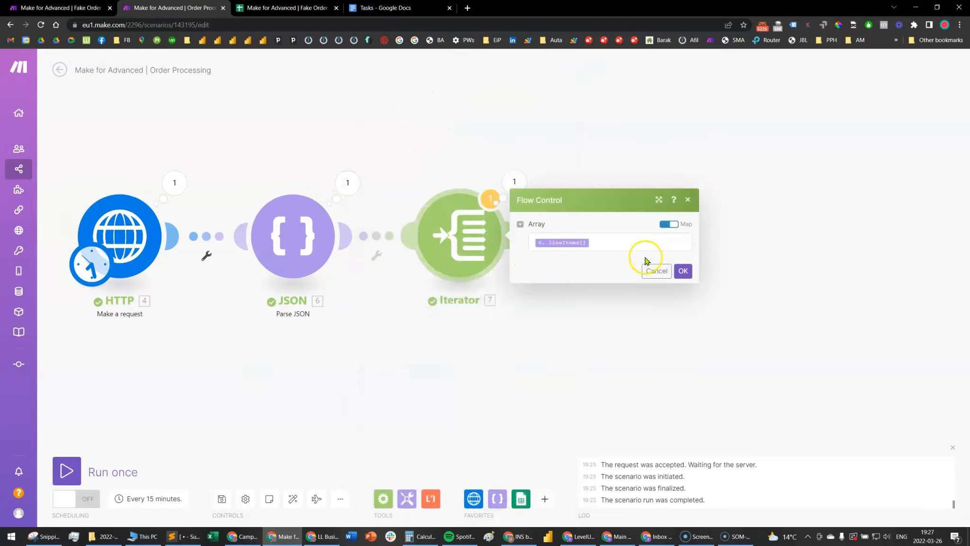
{"action": "left_click", "coordinate": [622, 419]}
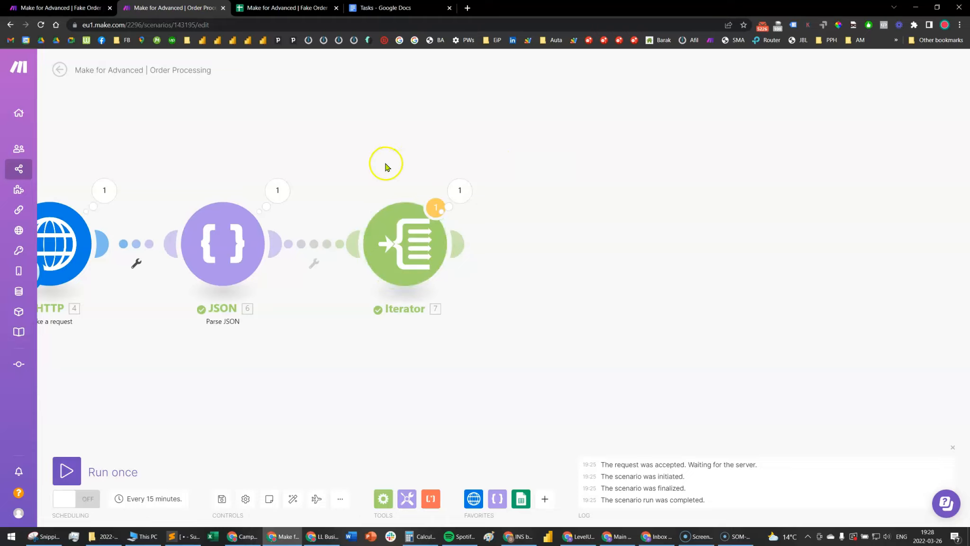
{"action": "left_click", "coordinate": [459, 190]}
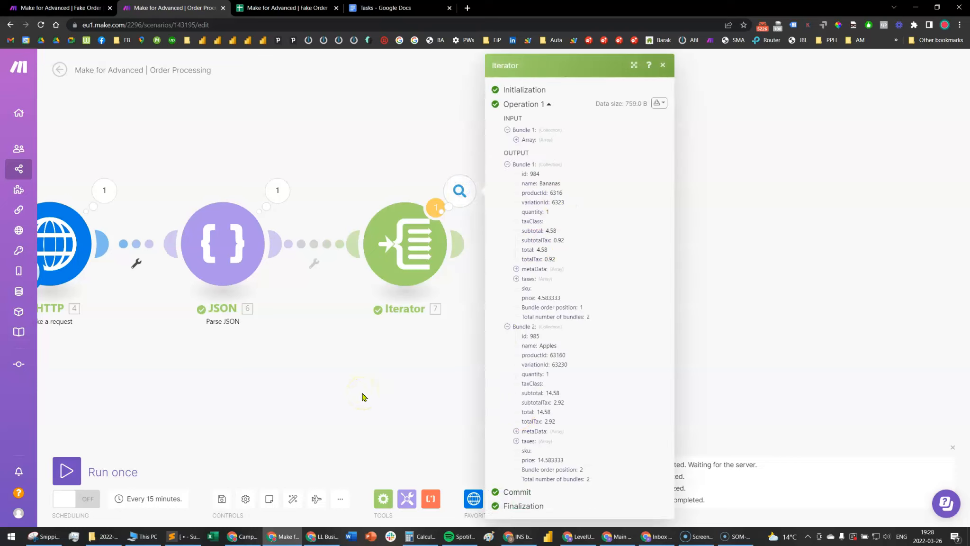
Add a Text aggregator after the Iterator and set its source module to Iterator [7]
{"action": "left_click", "coordinate": [408, 497]}
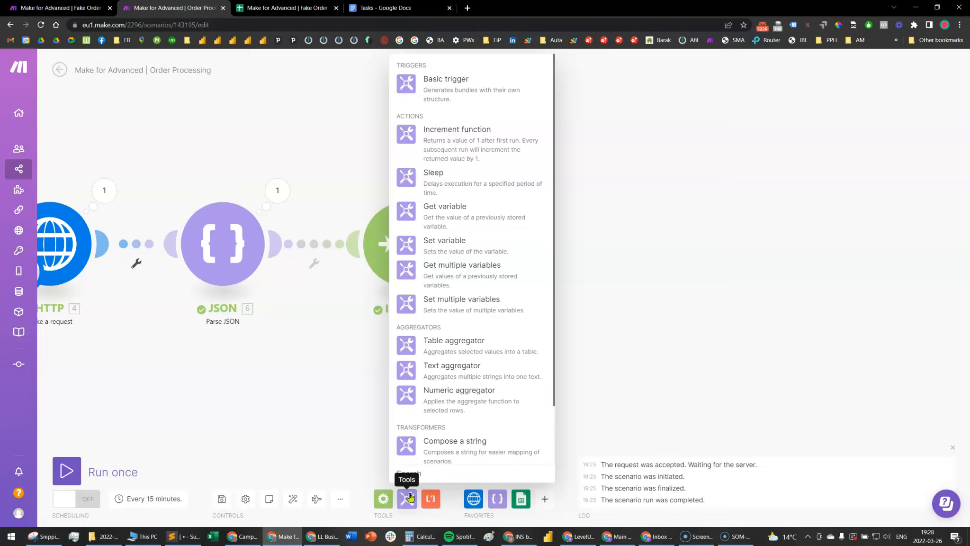
{"action": "left_click", "coordinate": [464, 375]}
{"action": "left_click_drag", "start_coordinate": [466, 369], "coordinate": [586, 249]}
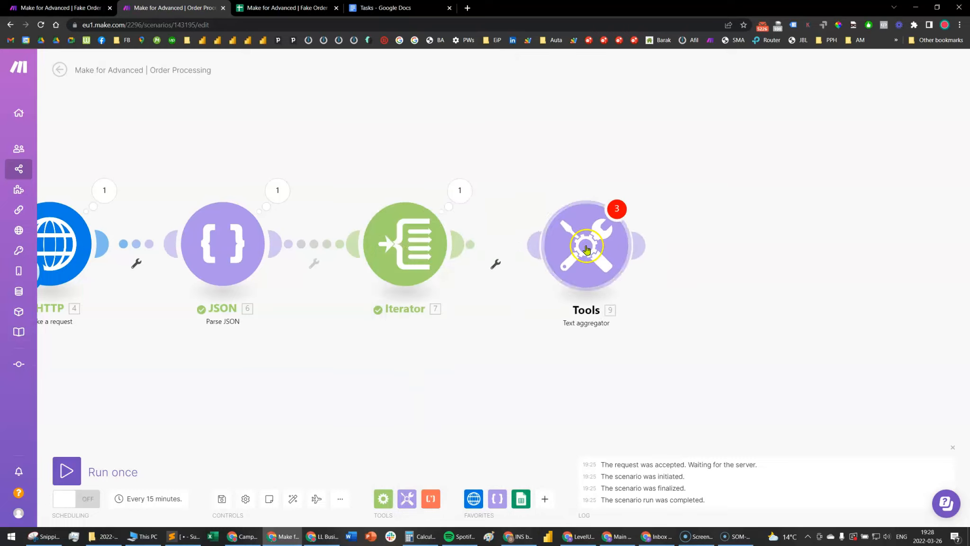
{"action": "left_click", "coordinate": [587, 250]}
{"action": "left_click", "coordinate": [693, 231]}
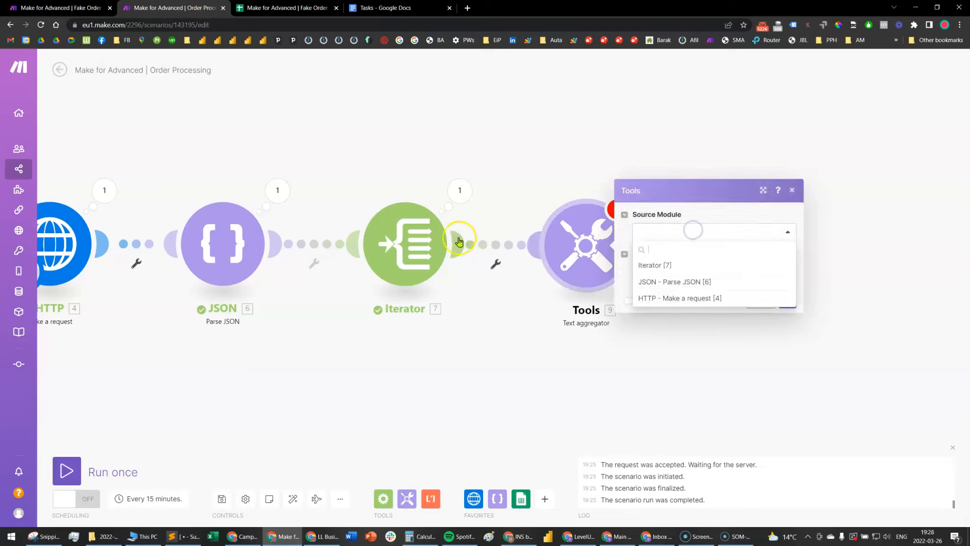
{"action": "left_click", "coordinate": [660, 265]}
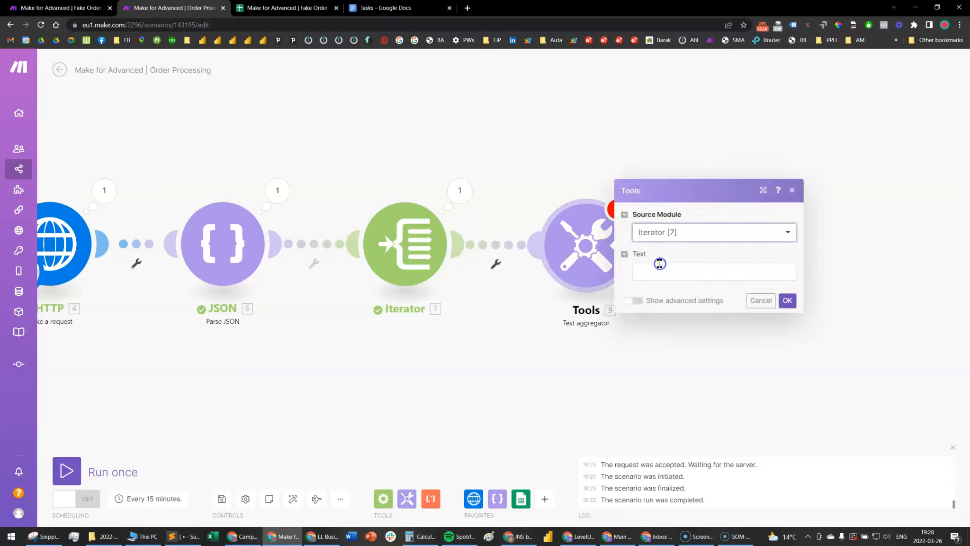
Compose the aggregator text as "Product name: [name] | Product price: [price] | Product Quantity: [quantity]", mapping the bracketed fields from the Iterator
{"action": "left_click", "coordinate": [665, 272]}
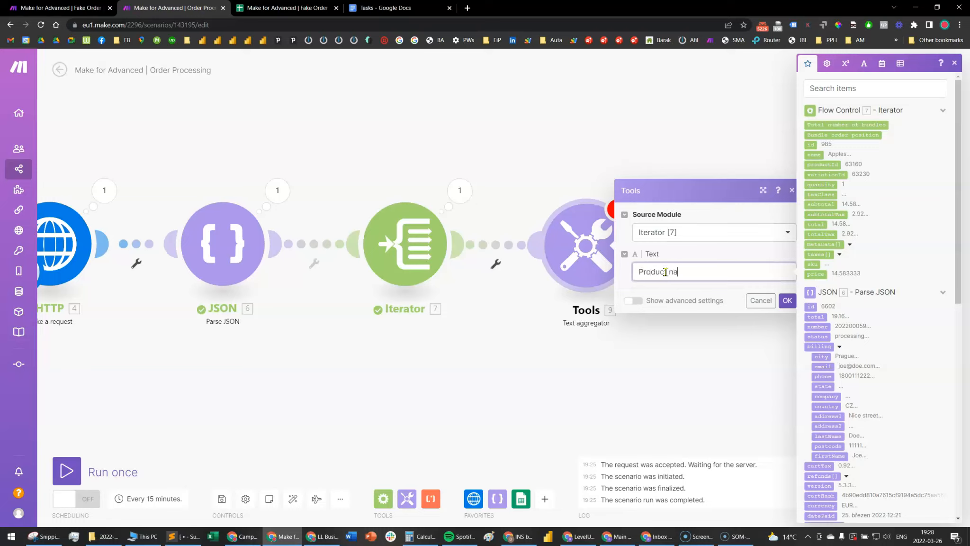
{"action": "left_click", "coordinate": [814, 154]}
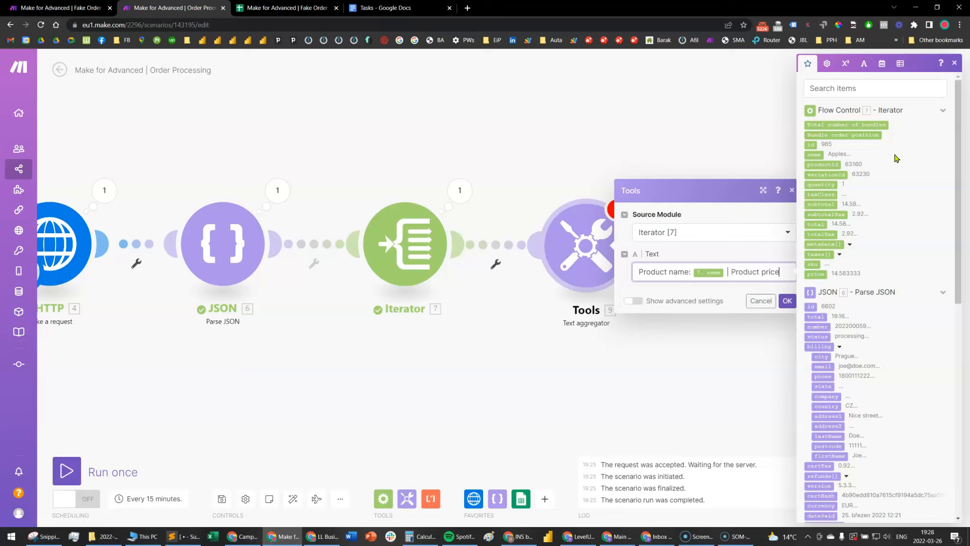
{"action": "left_click", "coordinate": [810, 273]}
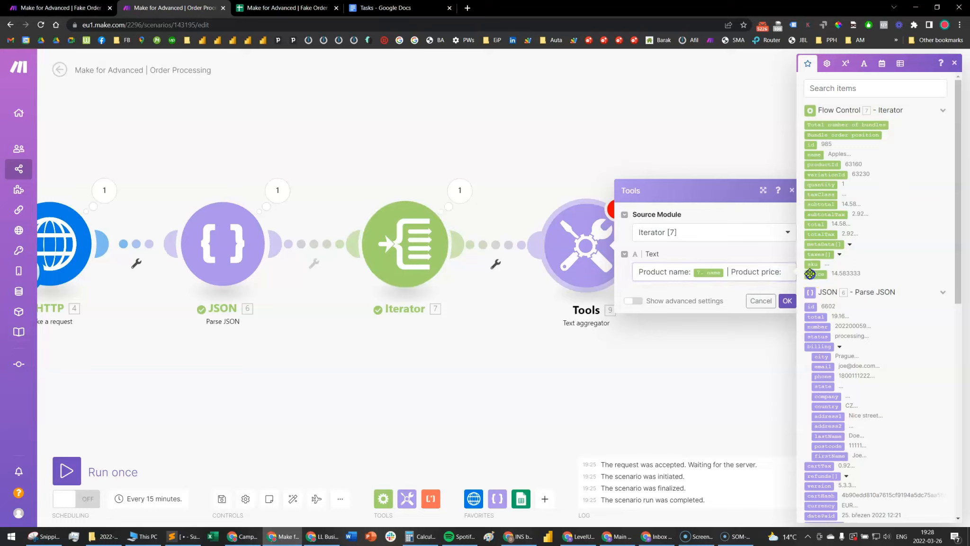
{"action": "type", "text": "| Product"}
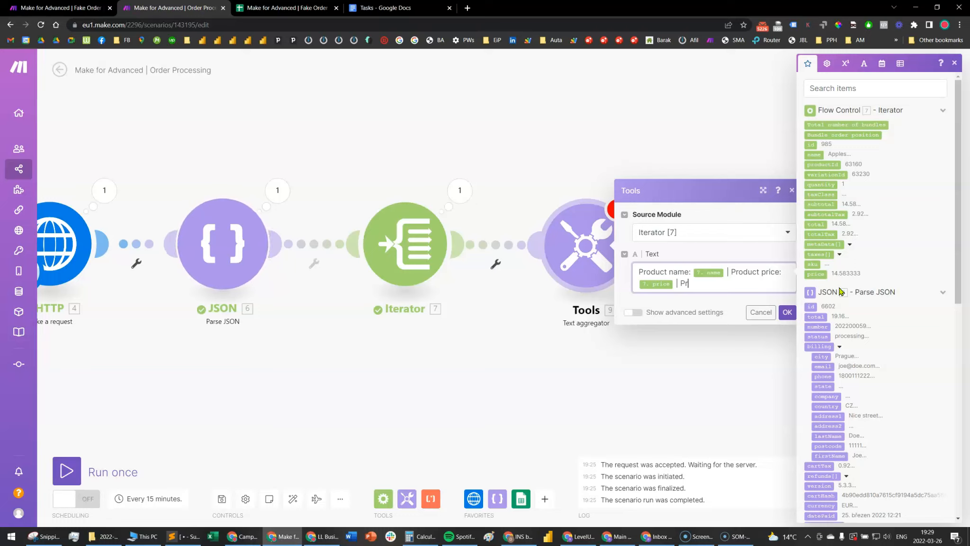
{"action": "type", "text": " Quantity:"}
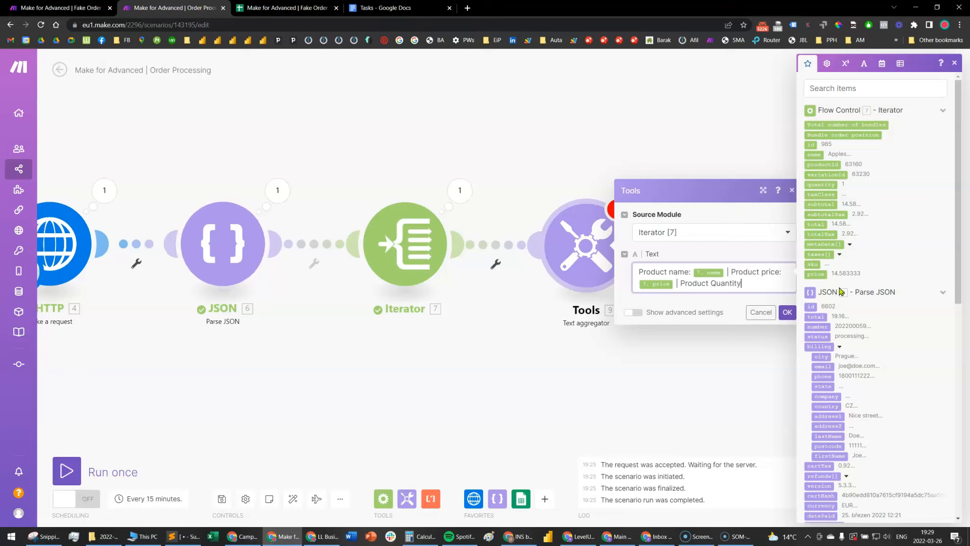
{"action": "left_click", "coordinate": [823, 184]}
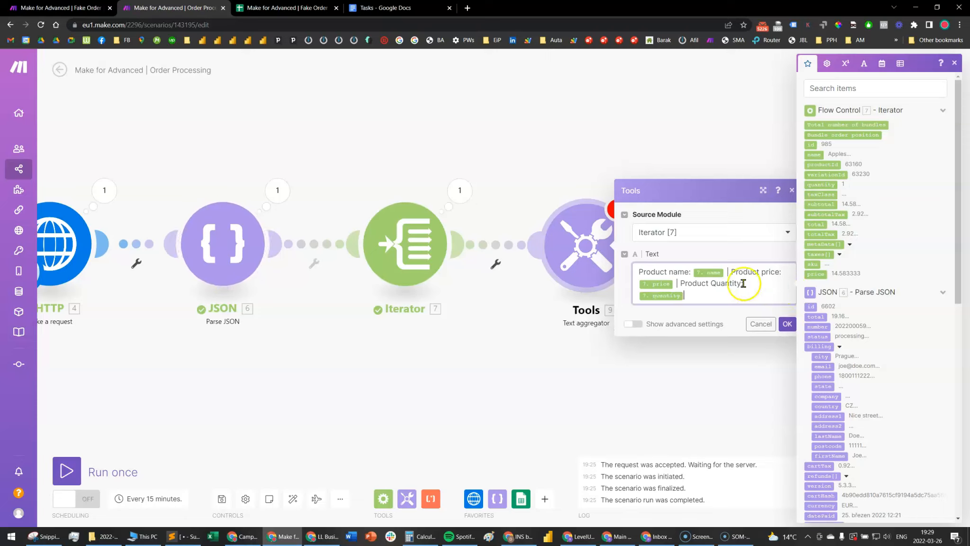
Show the Text aggregator's advanced settings and set the row separator to New row
{"action": "left_click", "coordinate": [636, 326]}
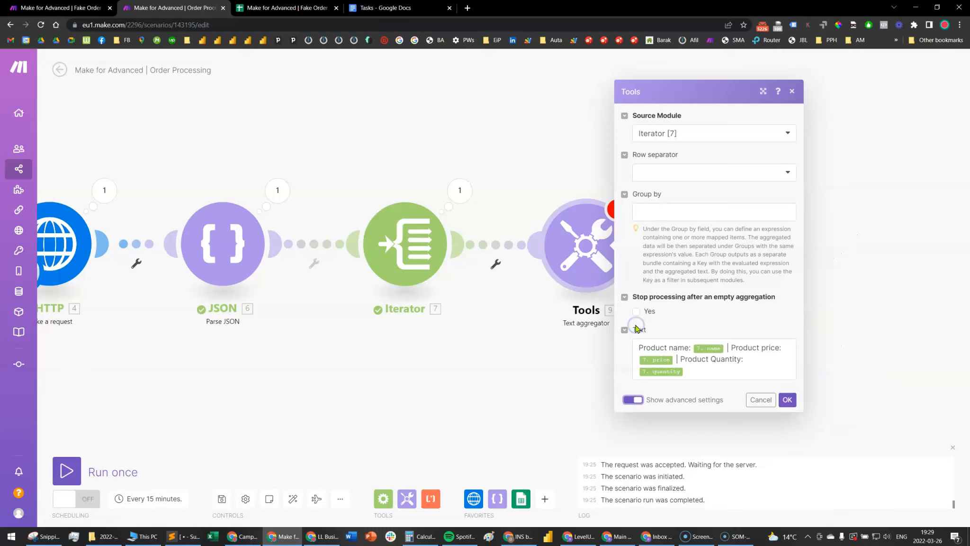
{"action": "left_click", "coordinate": [688, 175]}
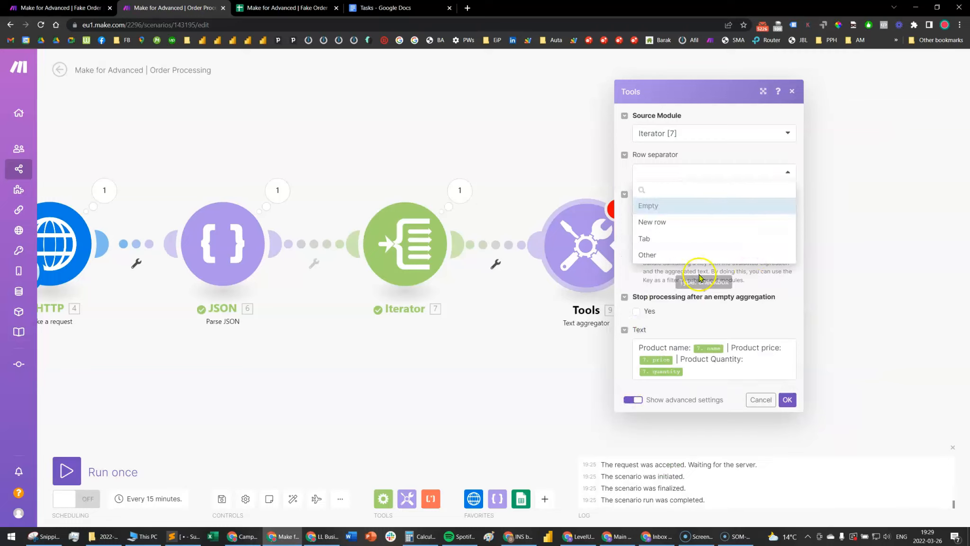
{"action": "left_click", "coordinate": [700, 223]}
{"action": "left_click", "coordinate": [794, 401]}
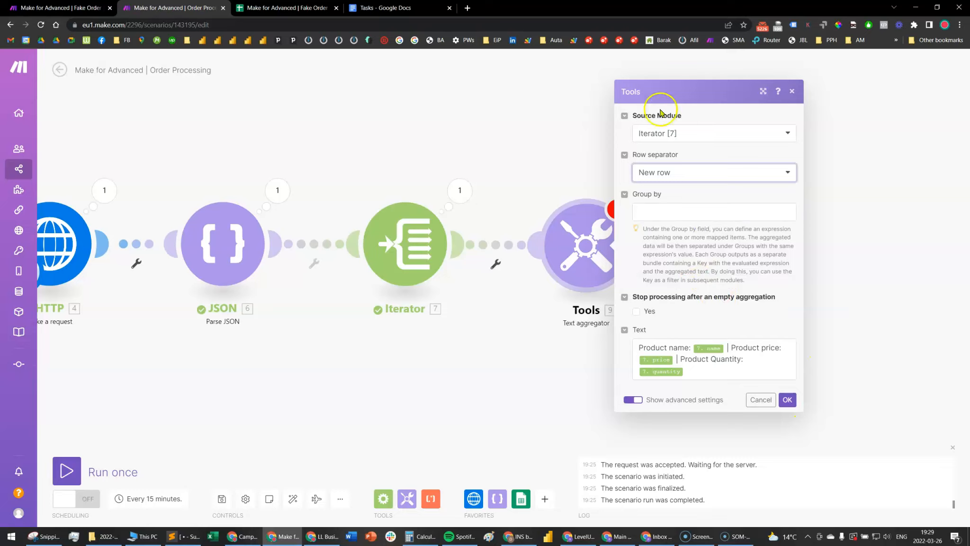
Review the composed product text in the enlarged Text aggregator dialog and save the module settings
{"action": "left_click_drag", "start_coordinate": [704, 368], "coordinate": [634, 346]}
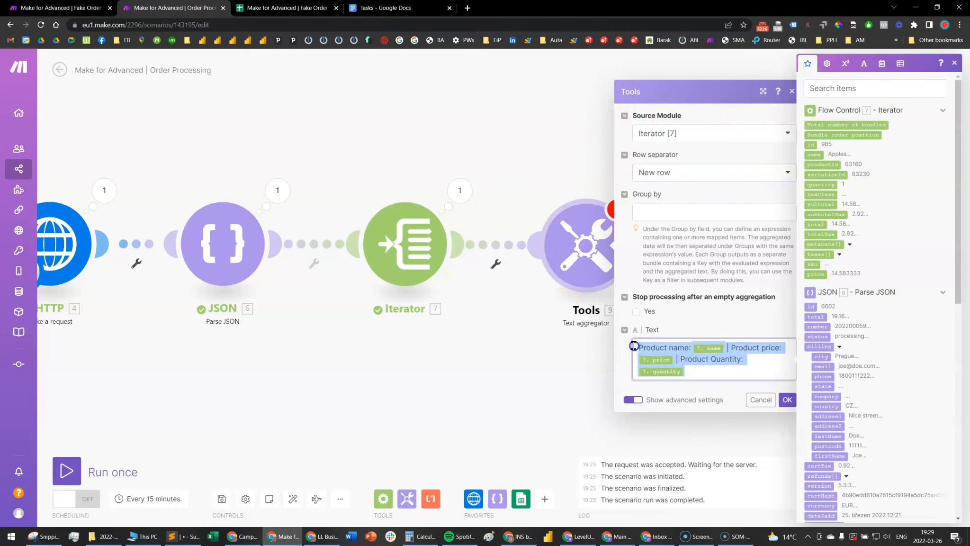
{"action": "left_click", "coordinate": [705, 371]}
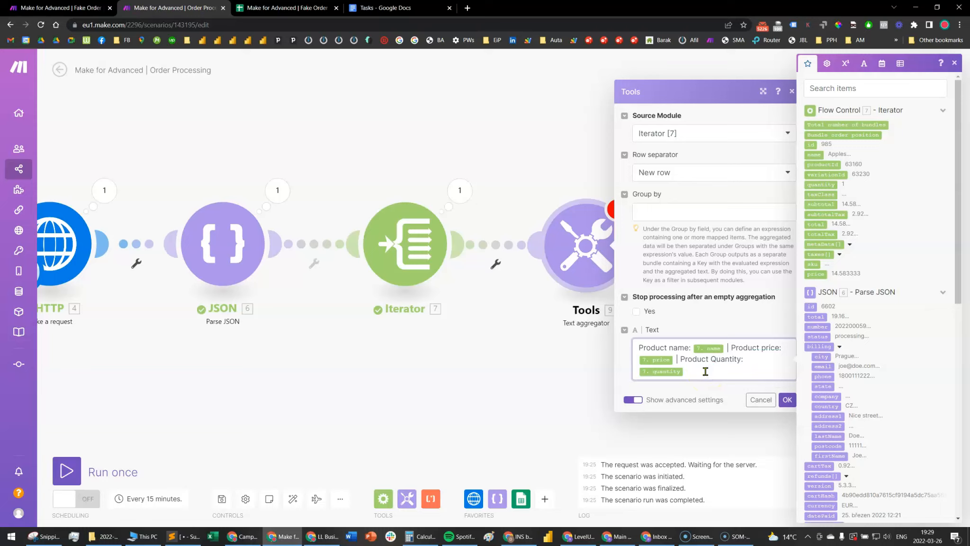
{"action": "left_click", "coordinate": [704, 374]}
{"action": "left_click_drag", "start_coordinate": [702, 376], "coordinate": [636, 347]}
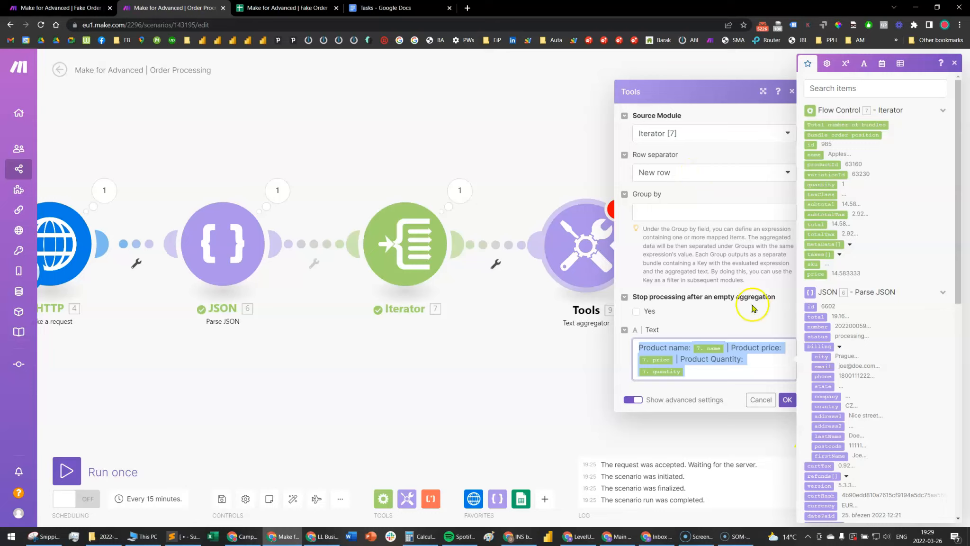
{"action": "left_click", "coordinate": [739, 382]}
{"action": "left_click_drag", "start_coordinate": [735, 373], "coordinate": [623, 342]}
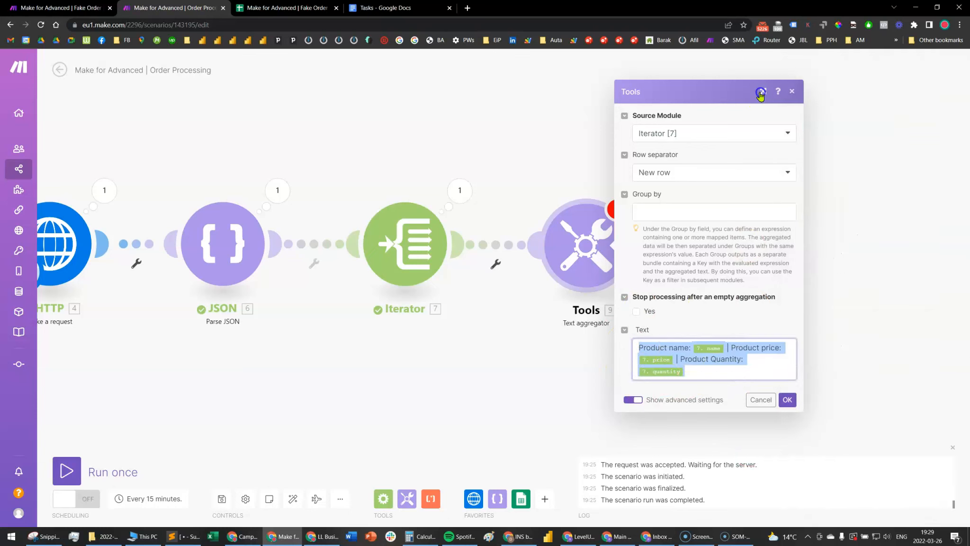
{"action": "left_click", "coordinate": [760, 93]}
{"action": "left_click", "coordinate": [916, 340]}
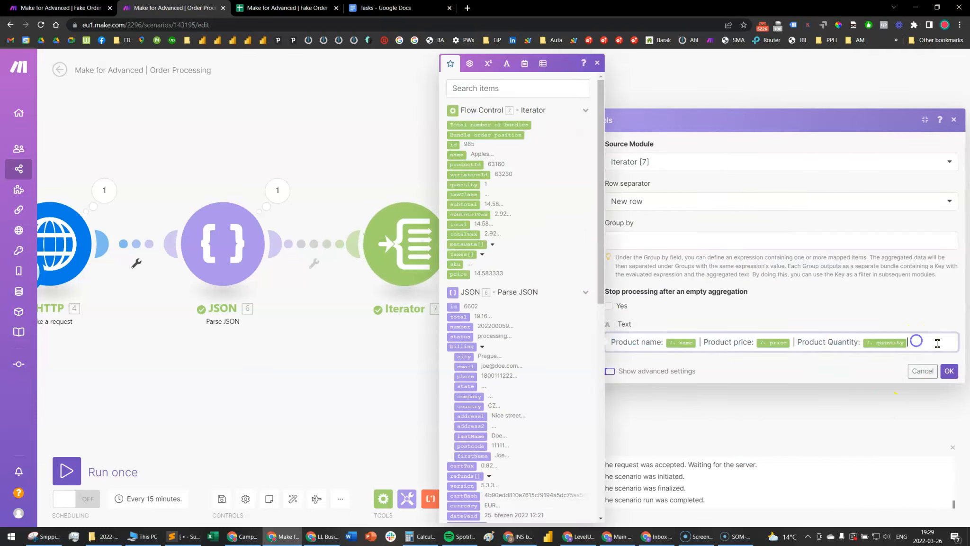
{"action": "left_click", "coordinate": [955, 370]}
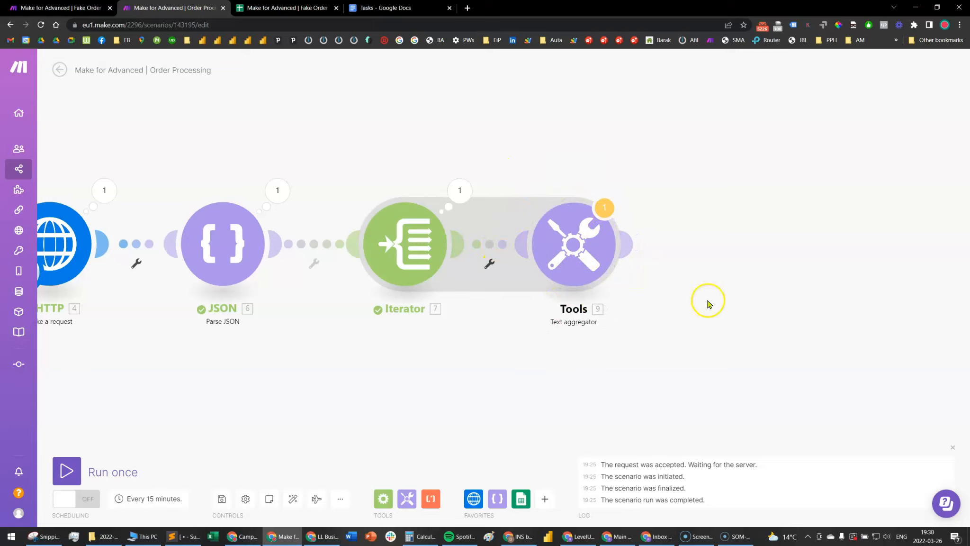
Add a Google Sheets "Add a Row" module after the aggregator, using spreadsheet "Make for Advanced | Fake Order" and sheet "1 row for entire order"
{"action": "left_click", "coordinate": [521, 498]}
{"action": "left_click", "coordinate": [558, 209]}
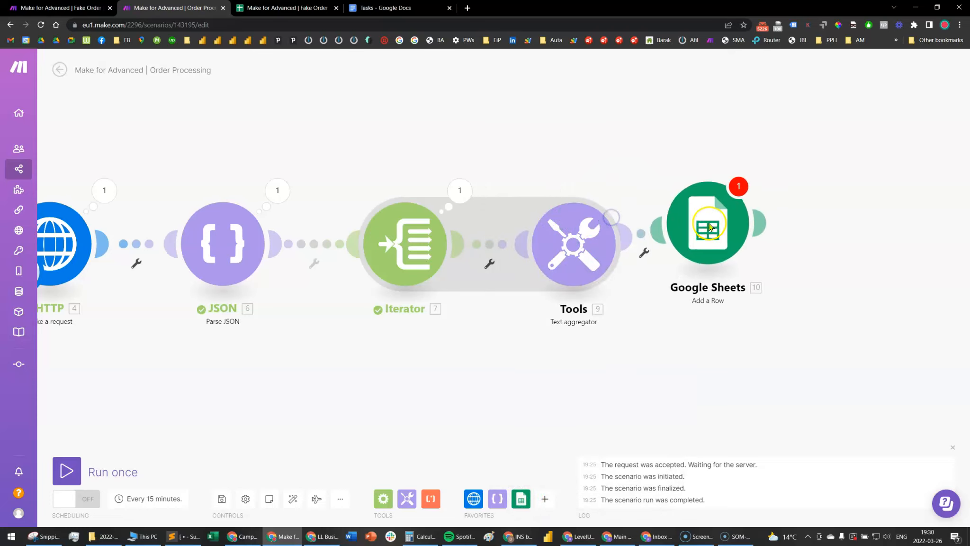
{"action": "left_click", "coordinate": [763, 248]}
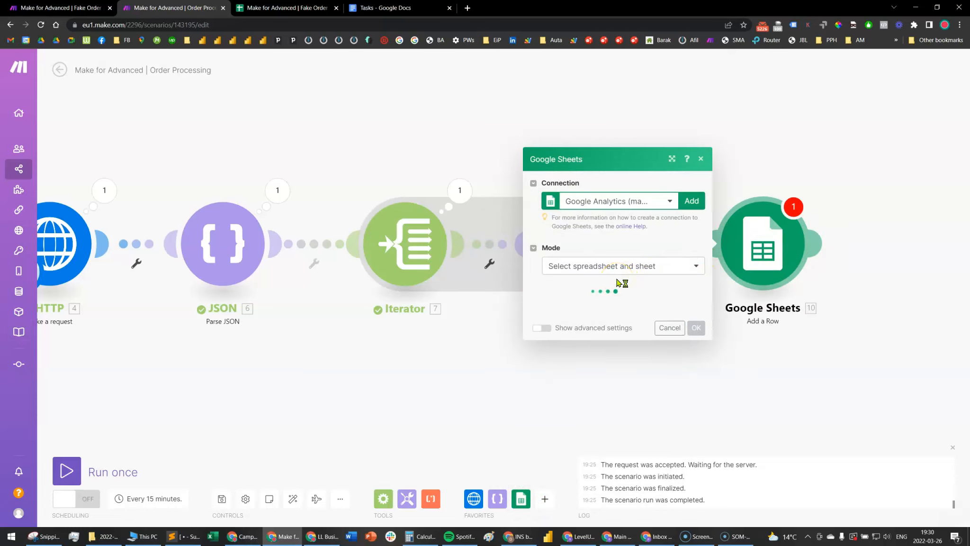
{"action": "left_click", "coordinate": [623, 302]}
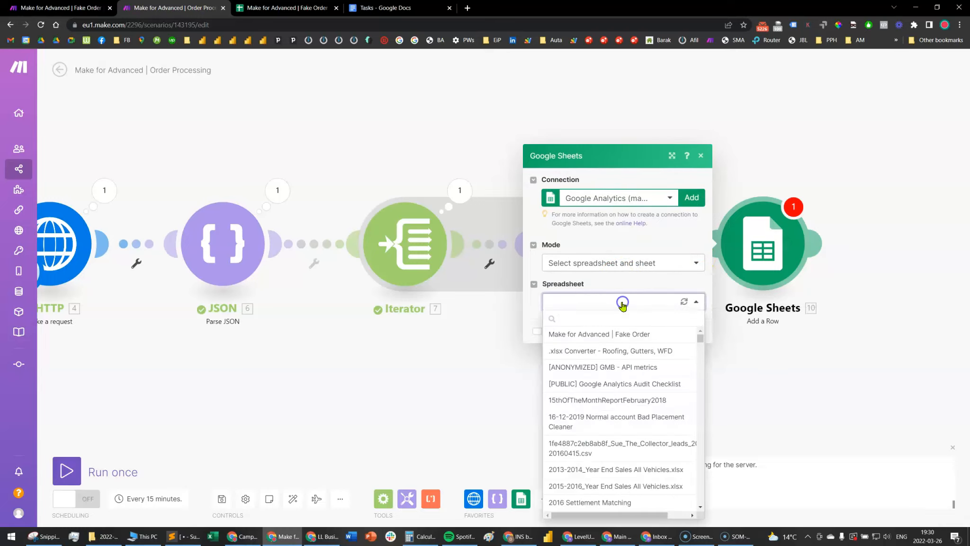
{"action": "left_click", "coordinate": [623, 334]}
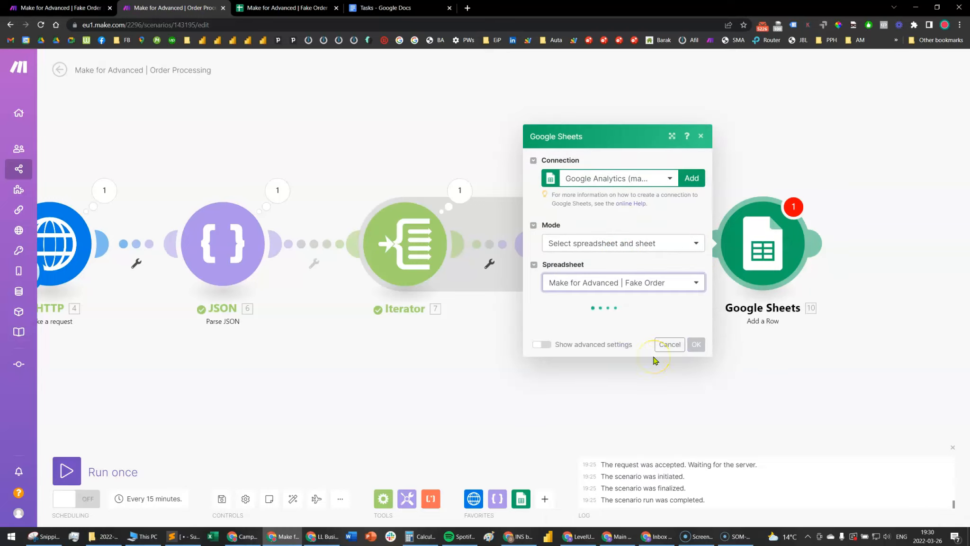
{"action": "left_click", "coordinate": [670, 322]}
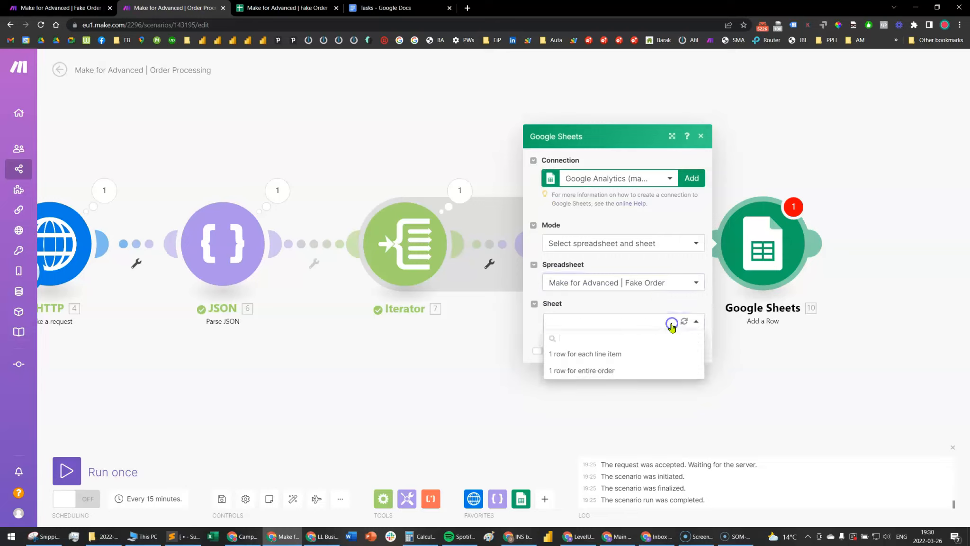
{"action": "left_click", "coordinate": [577, 371]}
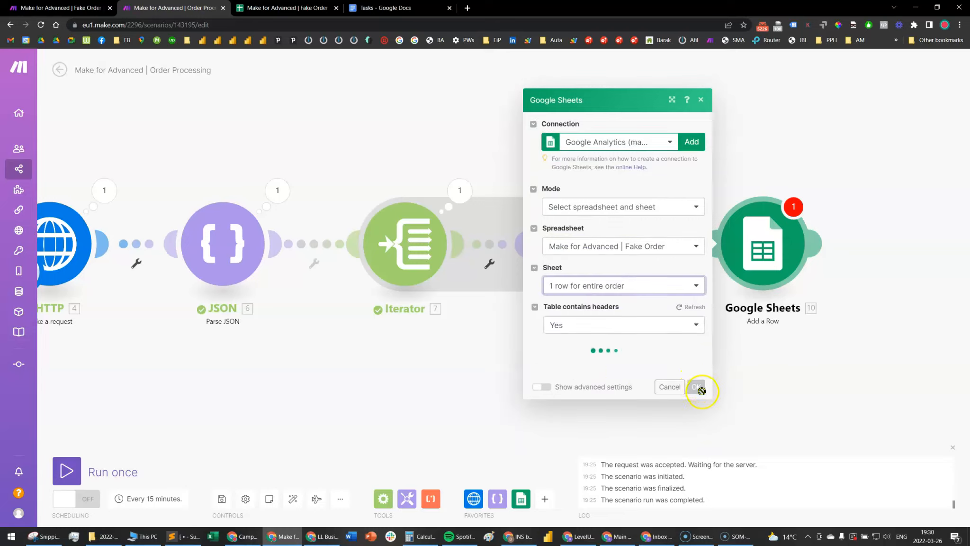
Map the Parse JSON fields datePaid, id and total to the date, order id and total price columns
{"action": "left_click", "coordinate": [611, 337]}
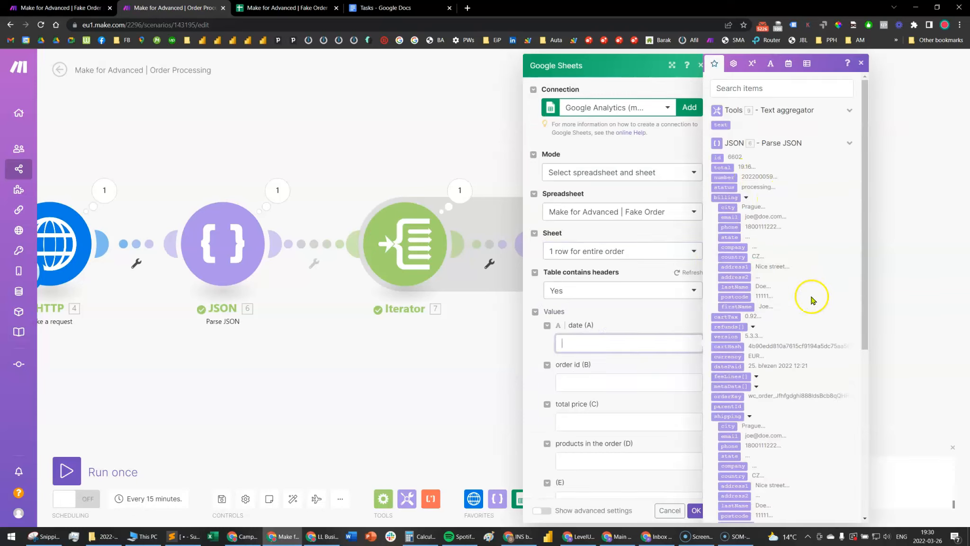
{"action": "left_click_drag", "start_coordinate": [727, 366], "coordinate": [630, 348]}
{"action": "left_click", "coordinate": [580, 351]}
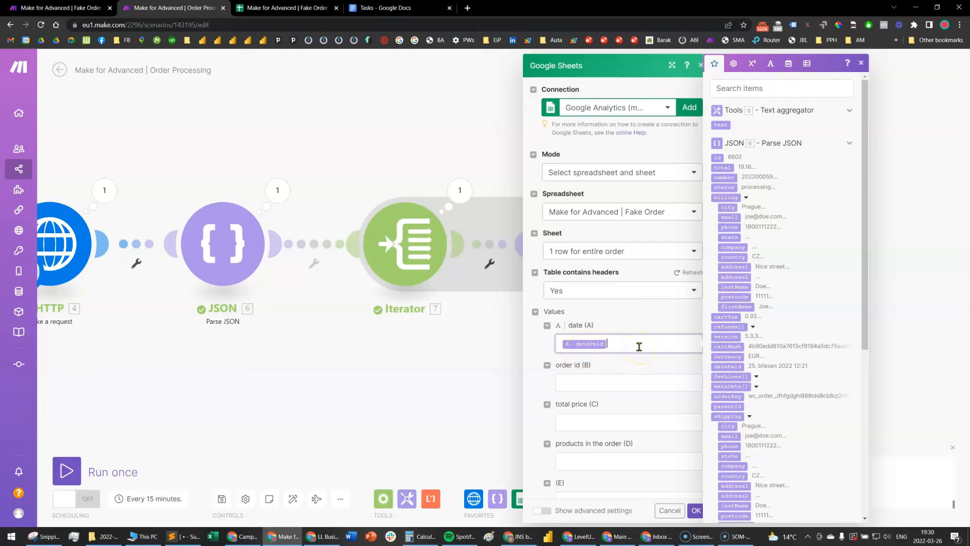
{"action": "left_click", "coordinate": [615, 382]}
{"action": "left_click_drag", "start_coordinate": [724, 154], "coordinate": [590, 381]}
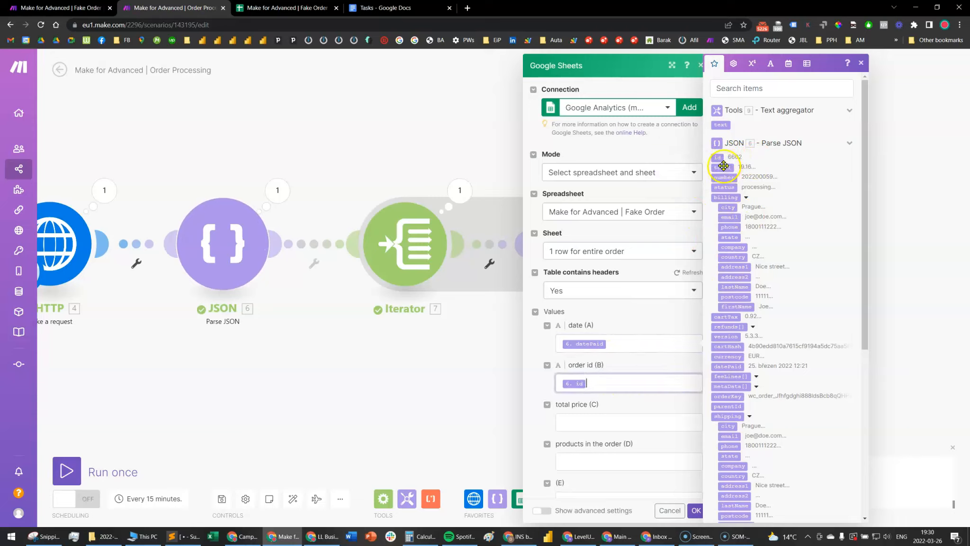
{"action": "left_click_drag", "start_coordinate": [715, 171], "coordinate": [618, 416]}
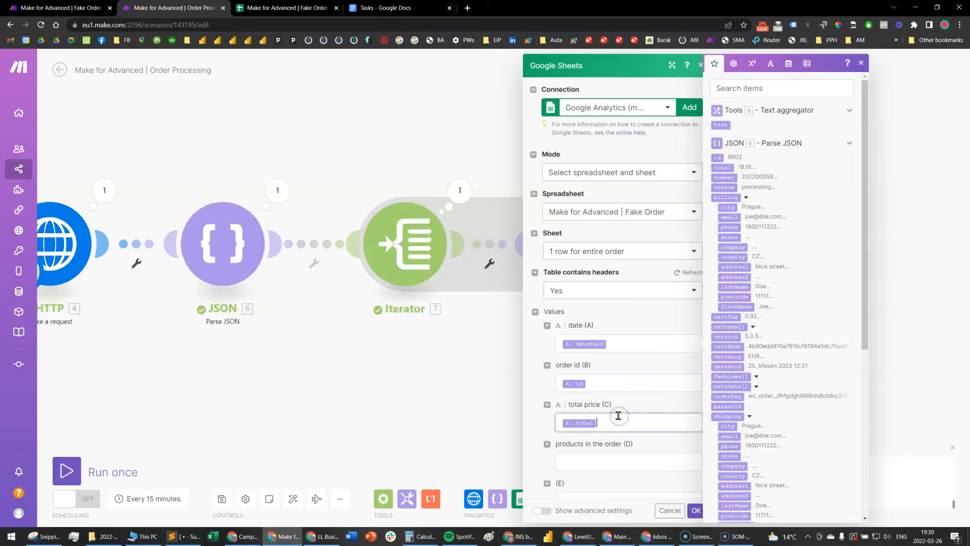
Map the Text aggregator's text output to the "products in the order" column and save the Google Sheets module
{"action": "left_click", "coordinate": [577, 459]}
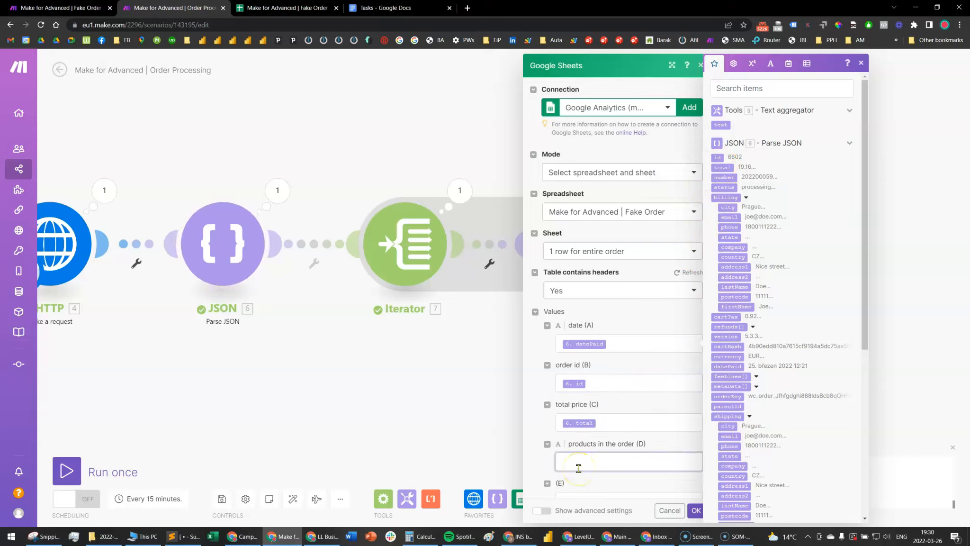
{"action": "left_click_drag", "start_coordinate": [719, 124], "coordinate": [600, 461]}
{"action": "left_click", "coordinate": [696, 510]}
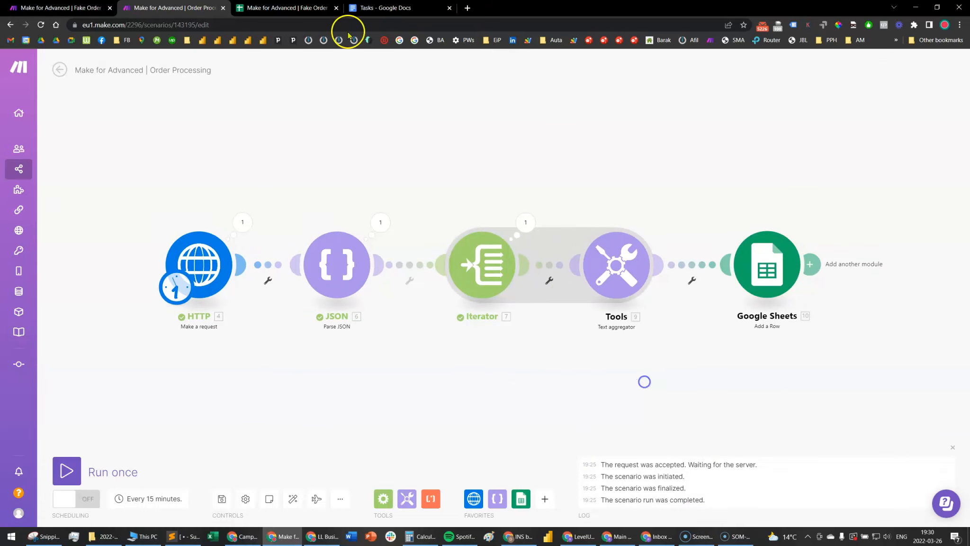
Switch to the Fake Order spreadsheet and check the empty second row under the headers of the "1 row for entire order" sheet
{"action": "left_click", "coordinate": [282, 8]}
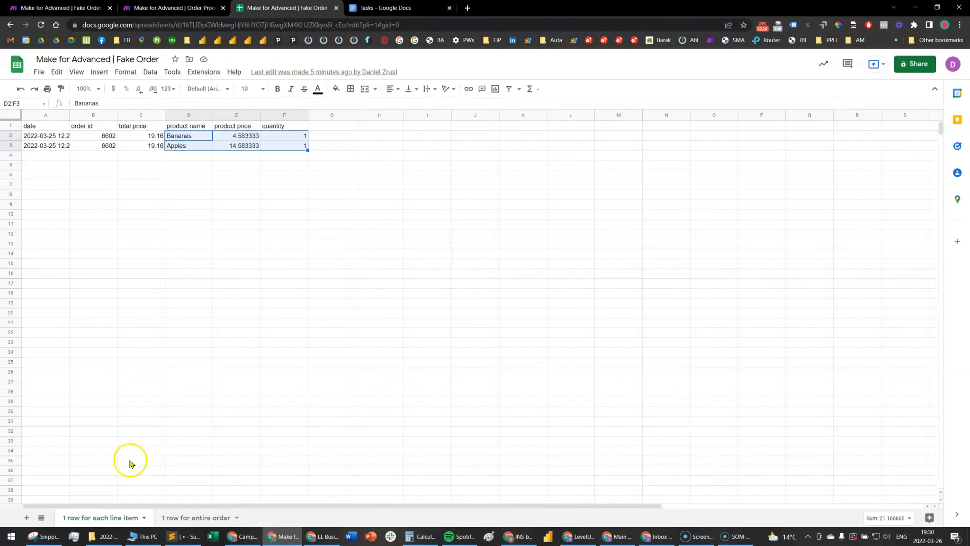
{"action": "left_click", "coordinate": [165, 513]}
{"action": "left_click_drag", "start_coordinate": [42, 136], "coordinate": [176, 135]}
{"action": "left_click", "coordinate": [182, 135]}
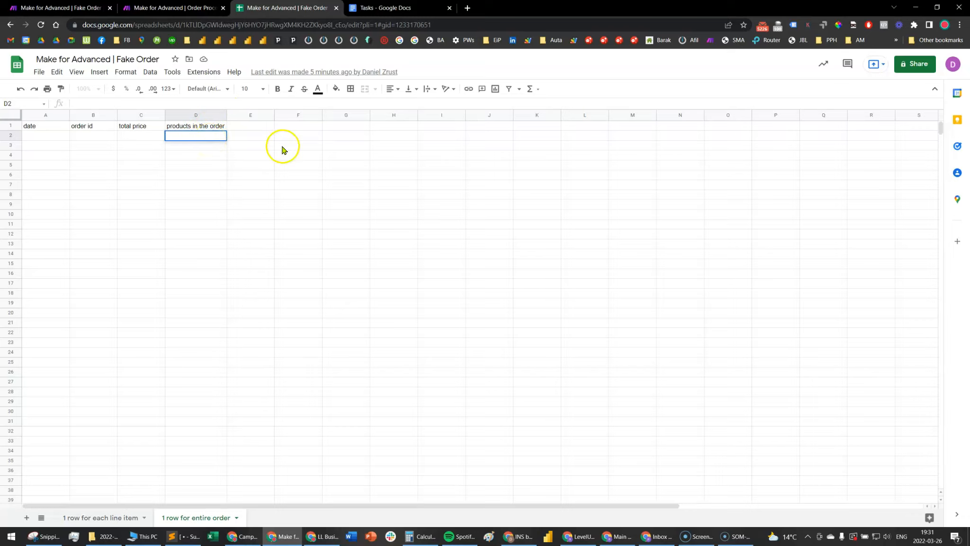
Run the Make Order Processing scenario once and return to the "1 row for entire order" sheet in Google Sheets
{"action": "left_click", "coordinate": [171, 7]}
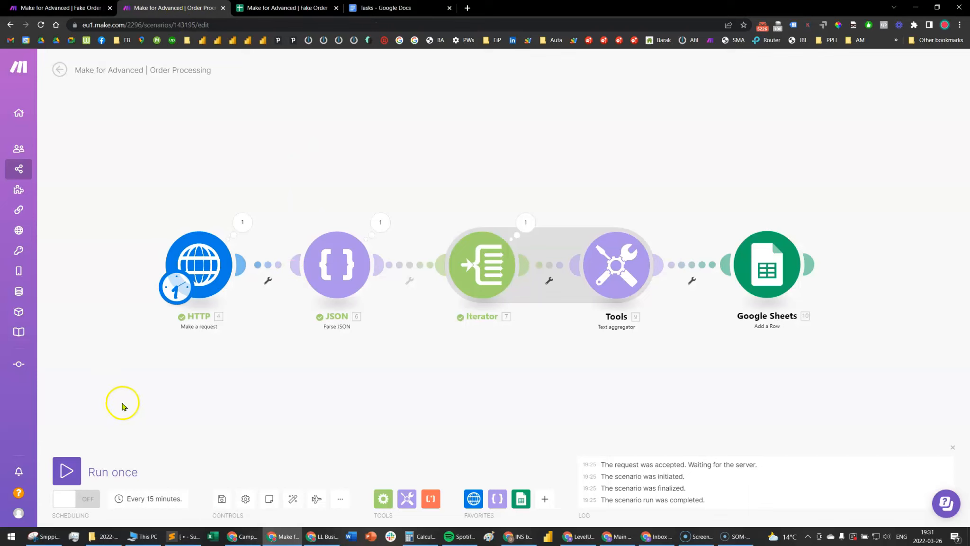
{"action": "left_click", "coordinate": [67, 475]}
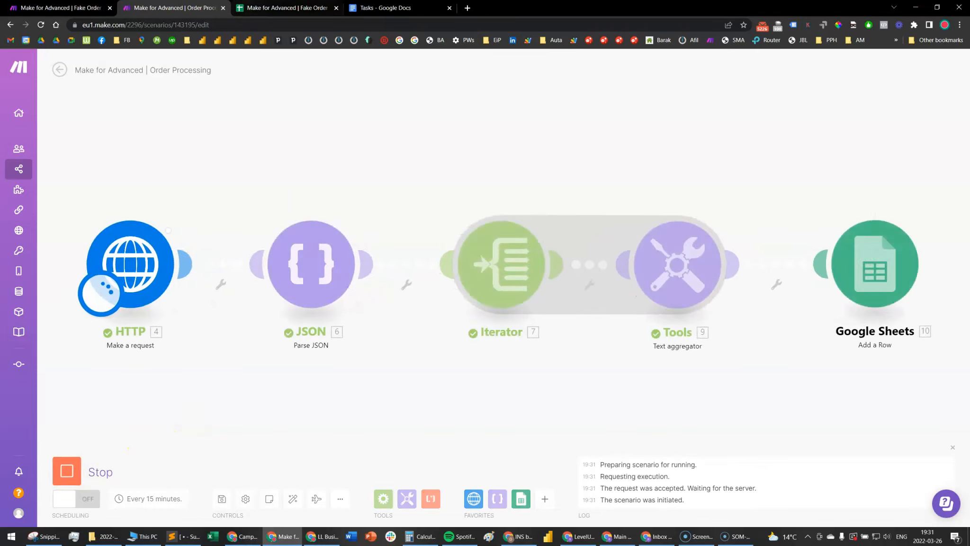
{"action": "left_click", "coordinate": [284, 8]}
{"action": "left_click", "coordinate": [232, 223]}
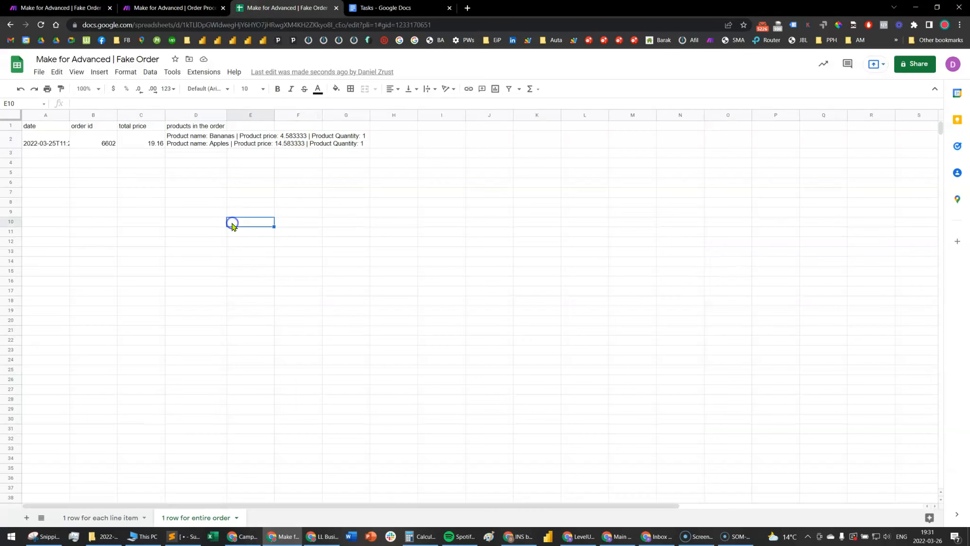
Fit the "products in the order" column to its contents and inspect the aggregated product text in row 2
{"action": "left_click", "coordinate": [227, 116]}
{"action": "double_click", "coordinate": [228, 116]}
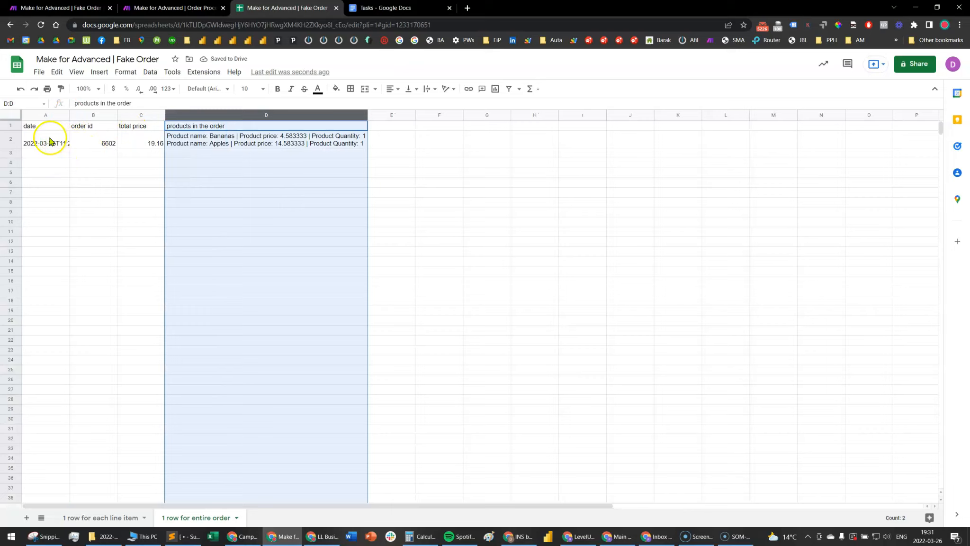
{"action": "left_click_drag", "start_coordinate": [50, 141], "coordinate": [269, 143]}
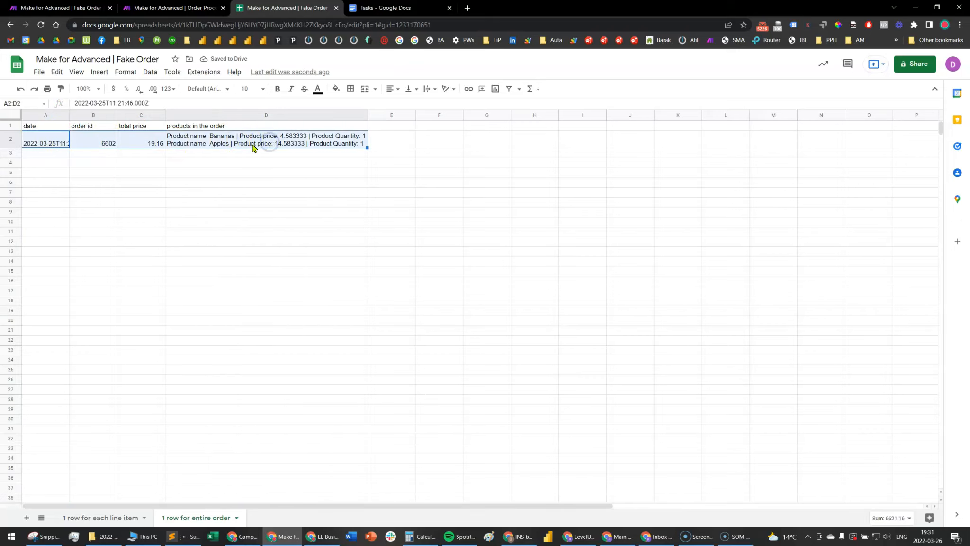
{"action": "left_click", "coordinate": [214, 145]}
{"action": "double_click", "coordinate": [213, 144]}
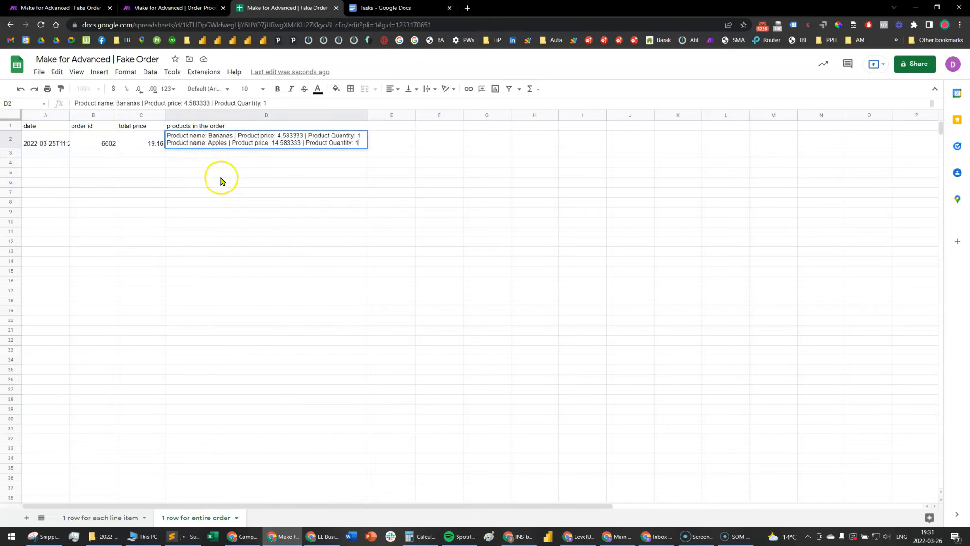
{"action": "left_click", "coordinate": [248, 217]}
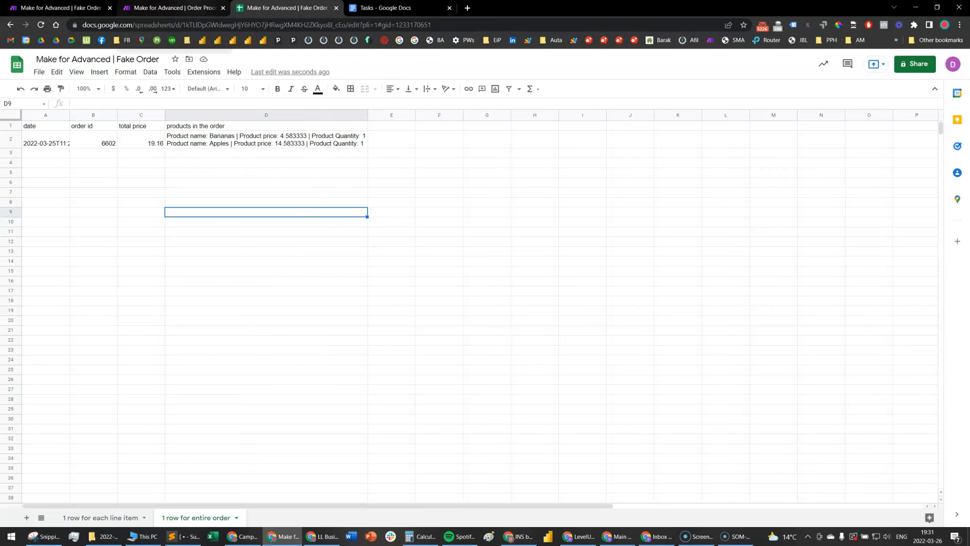
Compare the logged data in the "1 row for each line item" sheet with that in the "1 row for entire order" sheet
{"action": "left_click", "coordinate": [171, 8]}
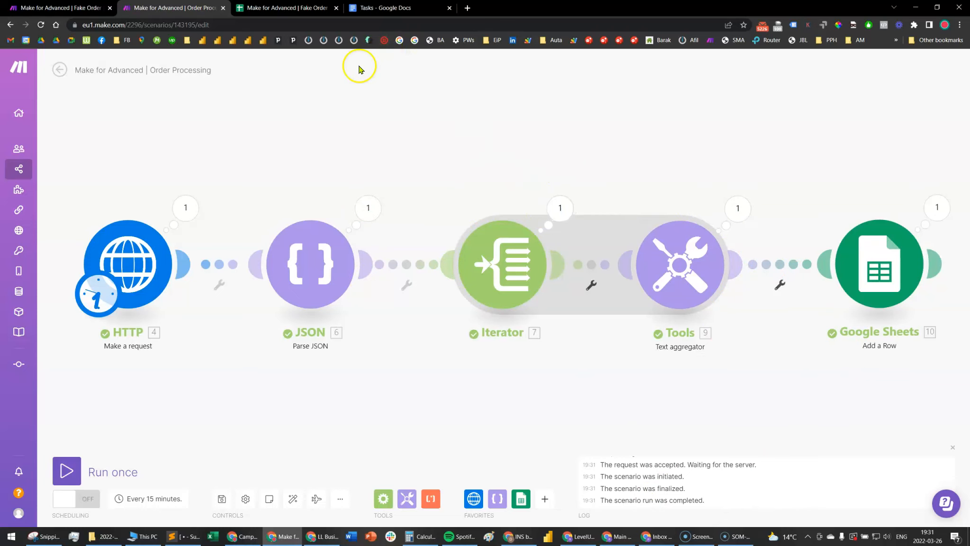
{"action": "left_click", "coordinate": [285, 7]}
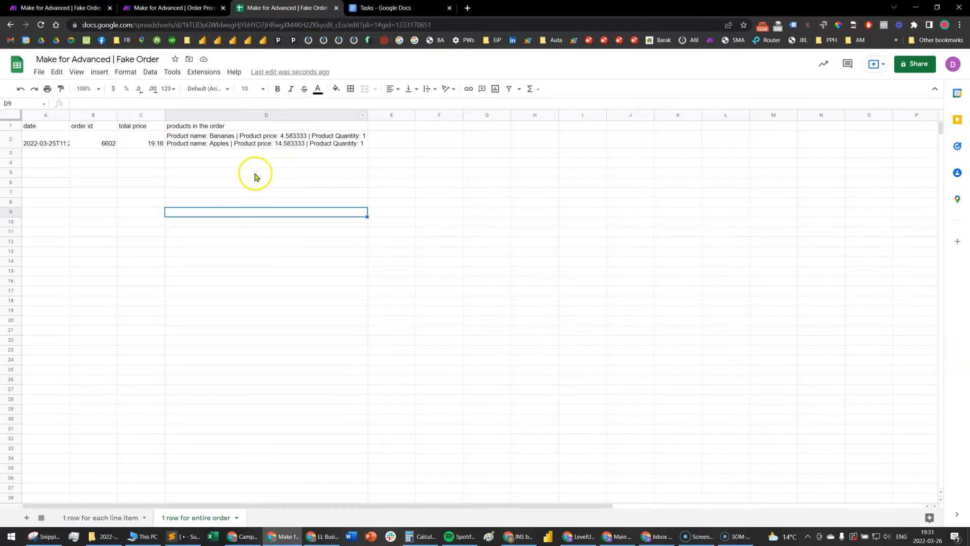
{"action": "left_click", "coordinate": [102, 518]}
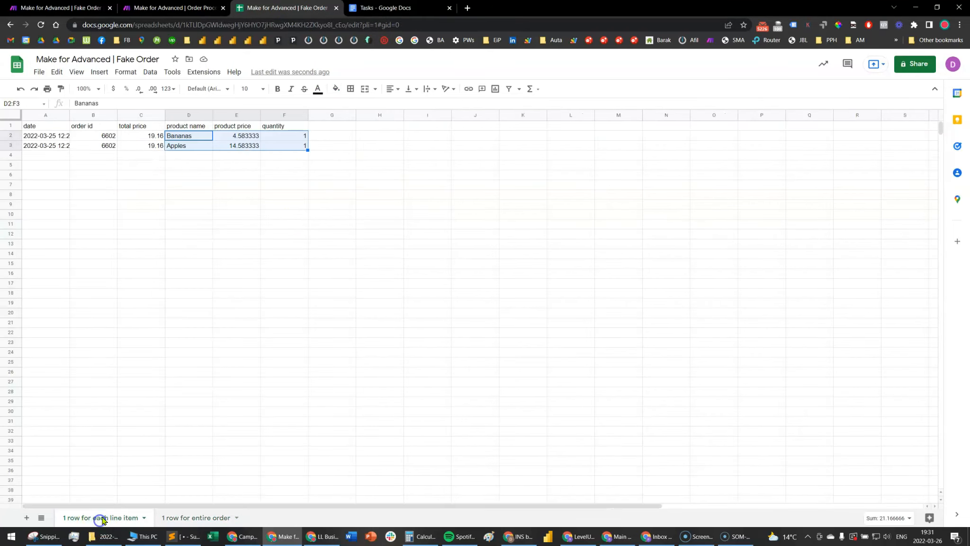
{"action": "left_click", "coordinate": [156, 234]}
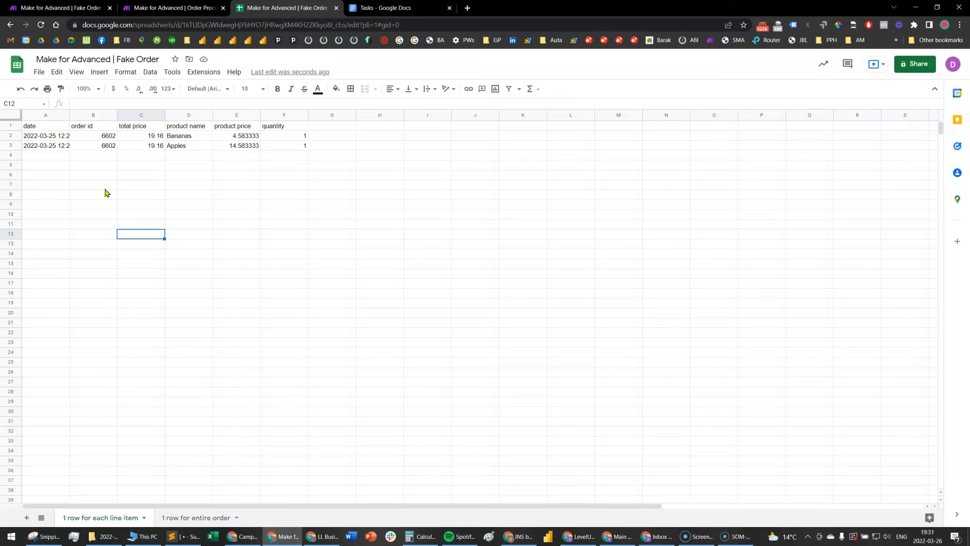
{"action": "left_click", "coordinate": [54, 127]}
{"action": "left_click_drag", "start_coordinate": [55, 127], "coordinate": [292, 166]}
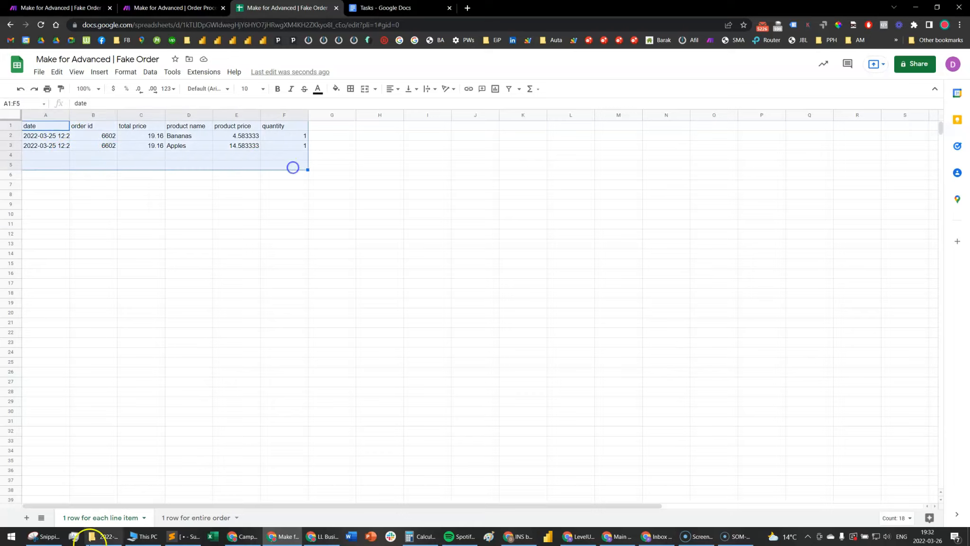
{"action": "left_click", "coordinate": [181, 517]}
{"action": "left_click_drag", "start_coordinate": [56, 127], "coordinate": [372, 157]}
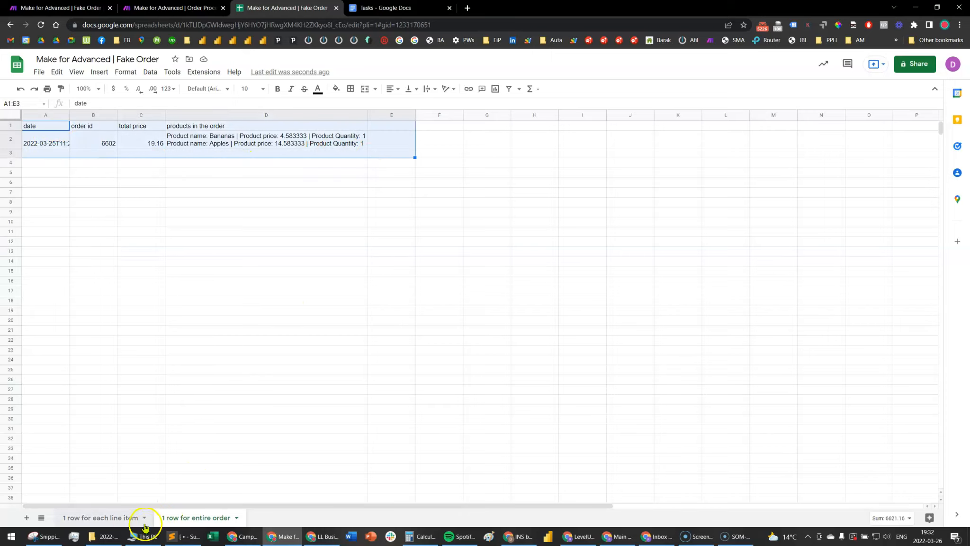
{"action": "left_click", "coordinate": [114, 518]}
{"action": "left_click", "coordinate": [157, 243]}
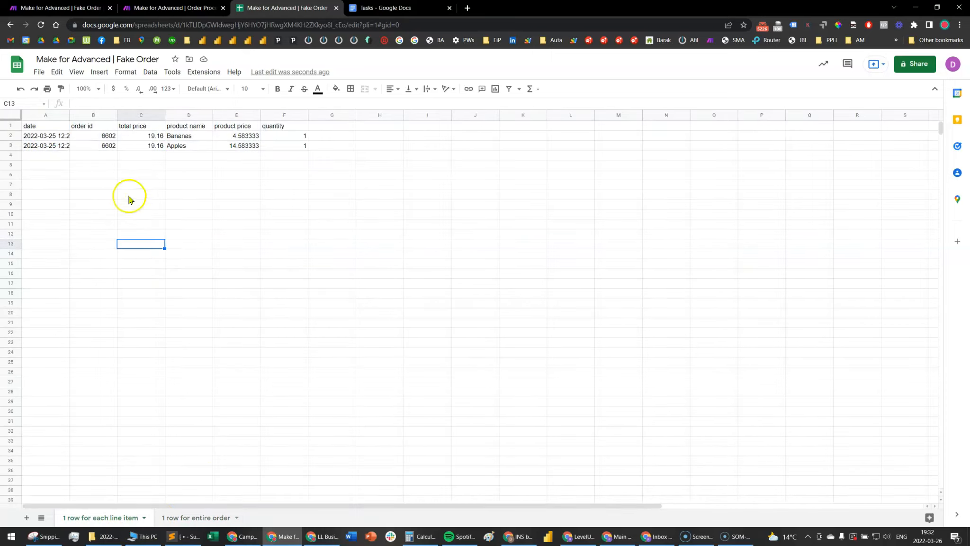
Fit the date column of the "1 row for each line item" sheet to its contents and examine both product rows
{"action": "double_click", "coordinate": [69, 115]}
{"action": "left_click_drag", "start_coordinate": [73, 137], "coordinate": [316, 144]}
{"action": "left_click_drag", "start_coordinate": [108, 126], "coordinate": [111, 162]}
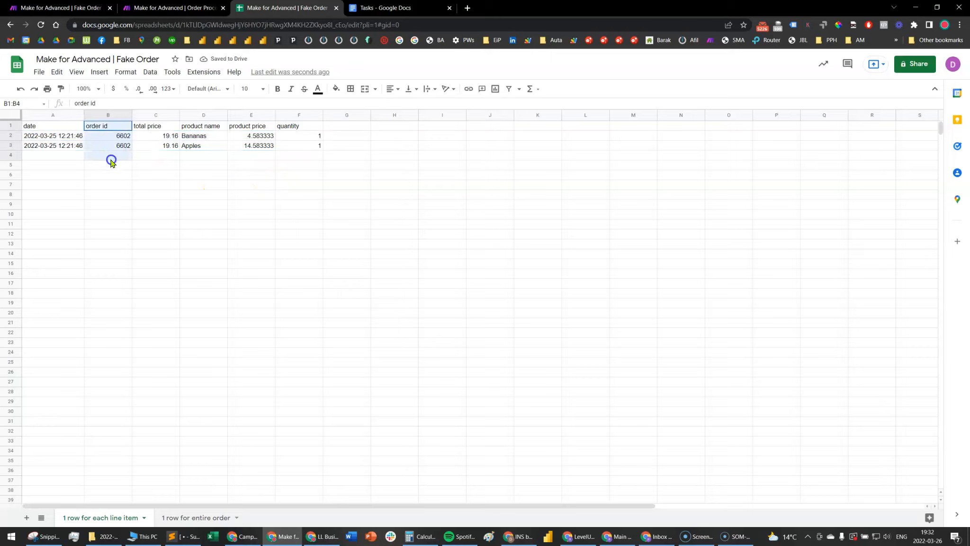
{"action": "left_click", "coordinate": [114, 137]}
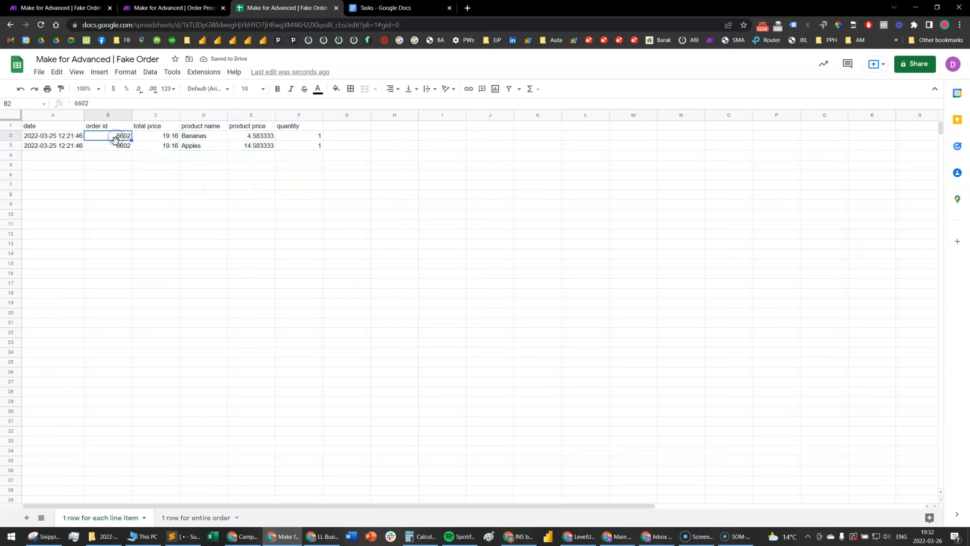
{"action": "left_click", "coordinate": [116, 145]}
{"action": "left_click", "coordinate": [192, 137]}
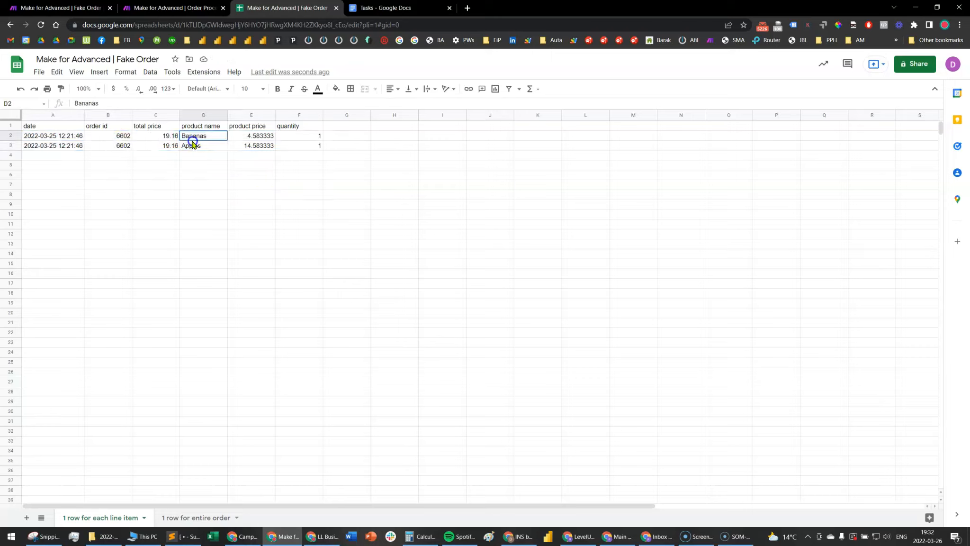
{"action": "left_click_drag", "start_coordinate": [192, 142], "coordinate": [299, 147]}
{"action": "left_click", "coordinate": [294, 139]}
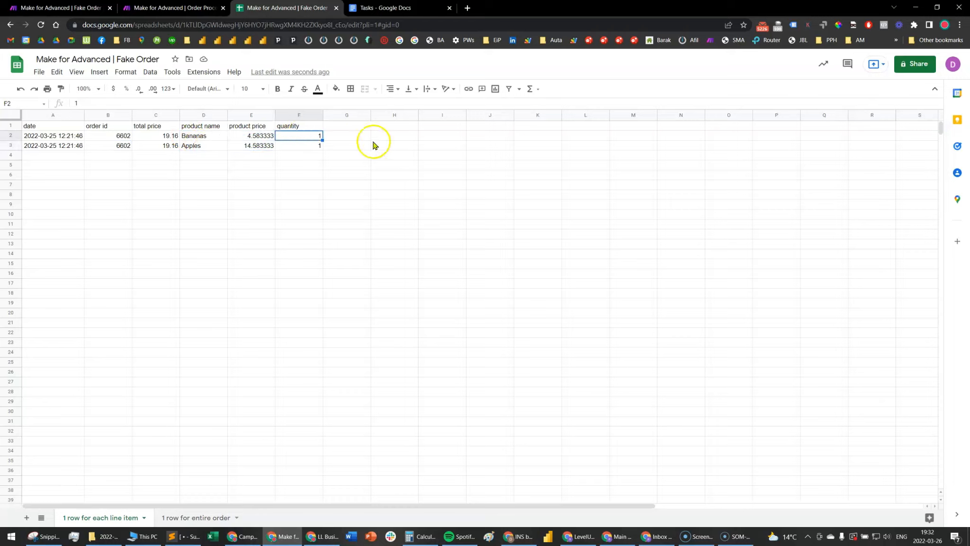
Fit the date column of the "1 row for entire order" sheet to its contents and examine the order row and its products cell
{"action": "left_click", "coordinate": [196, 517]}
{"action": "left_click", "coordinate": [169, 211]}
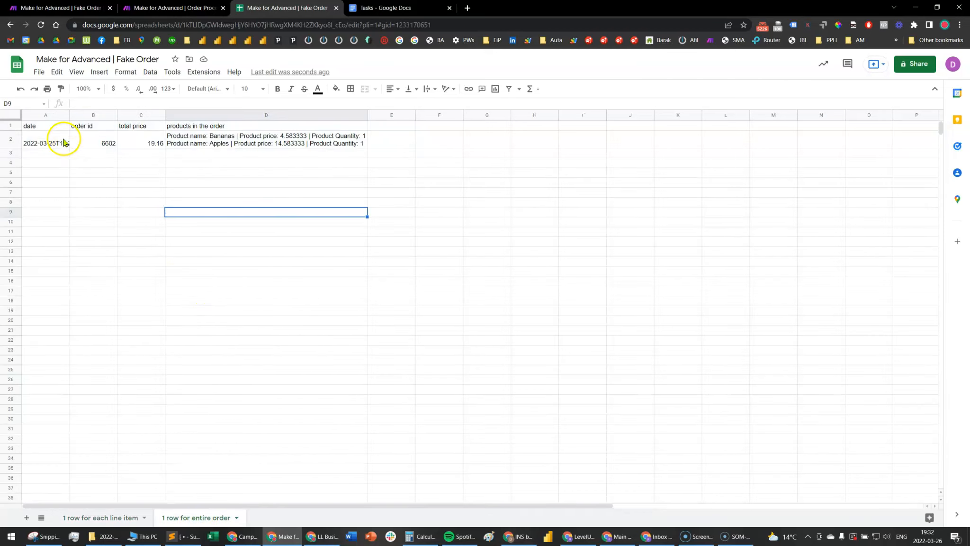
{"action": "double_click", "coordinate": [69, 115]}
{"action": "left_click_drag", "start_coordinate": [71, 142], "coordinate": [249, 144]}
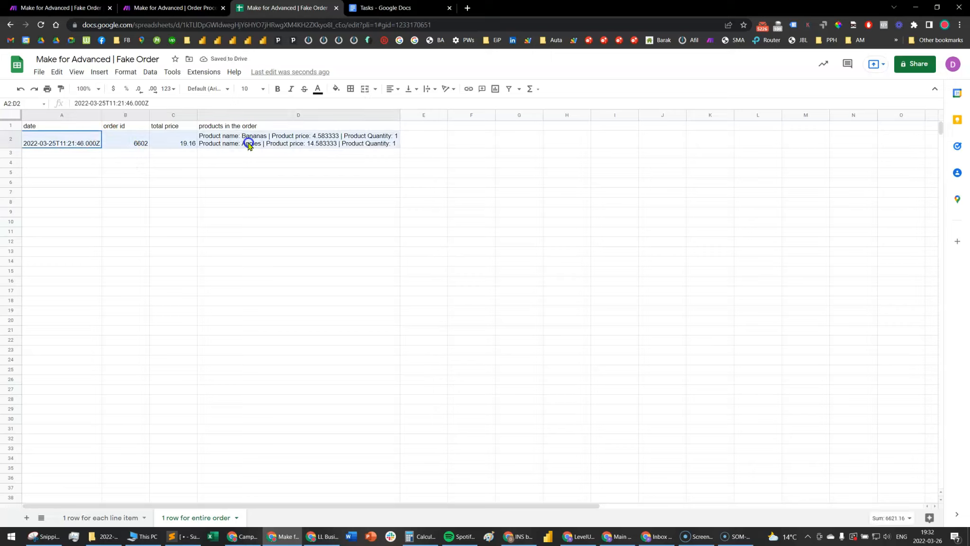
{"action": "left_click", "coordinate": [195, 174]}
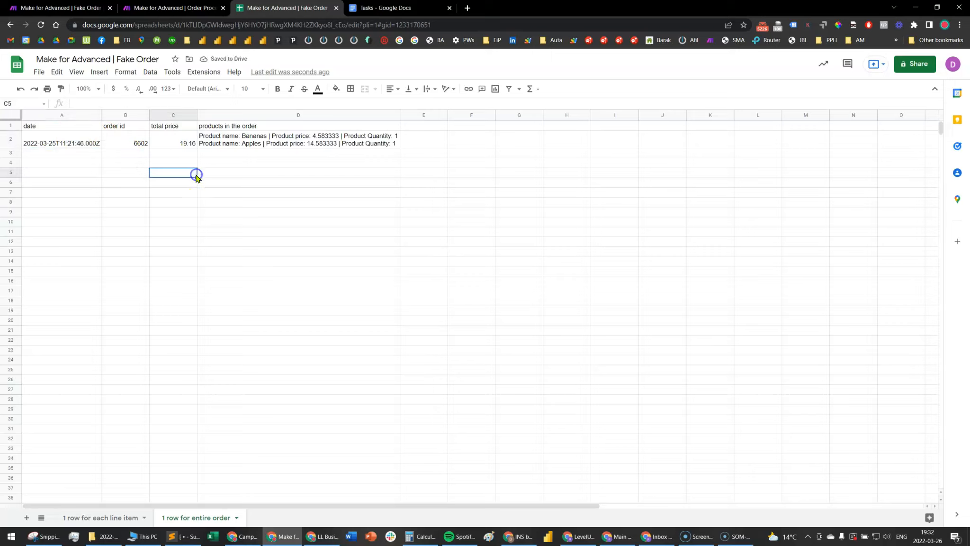
{"action": "double_click", "coordinate": [274, 140]}
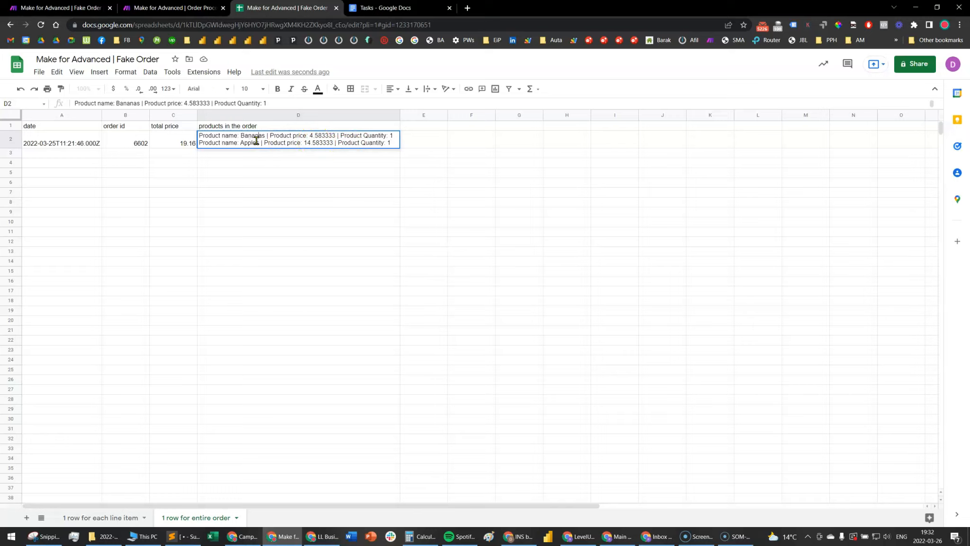
{"action": "left_click", "coordinate": [206, 174]}
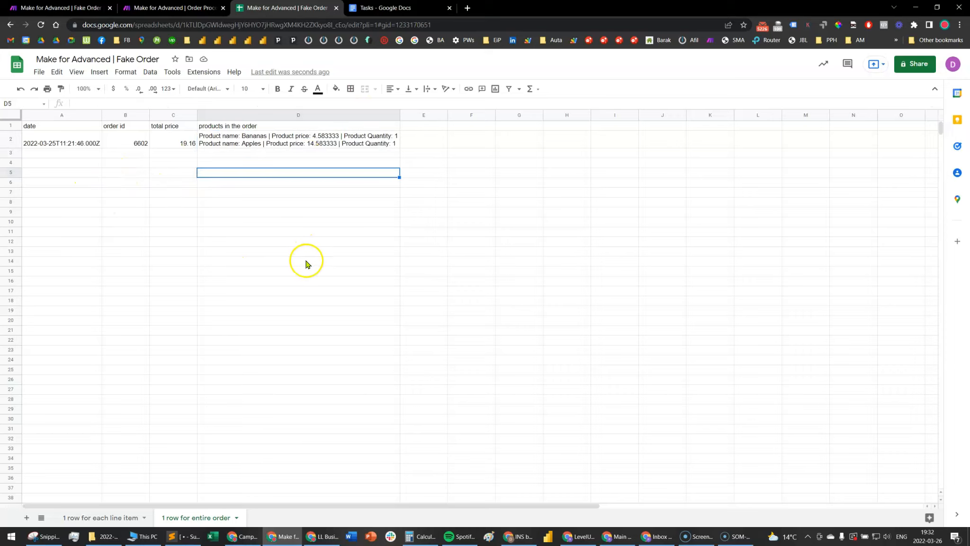
Review task 3 in the Tasks document, about retrieving a product name based on the product ID from the line items
{"action": "left_click", "coordinate": [392, 9]}
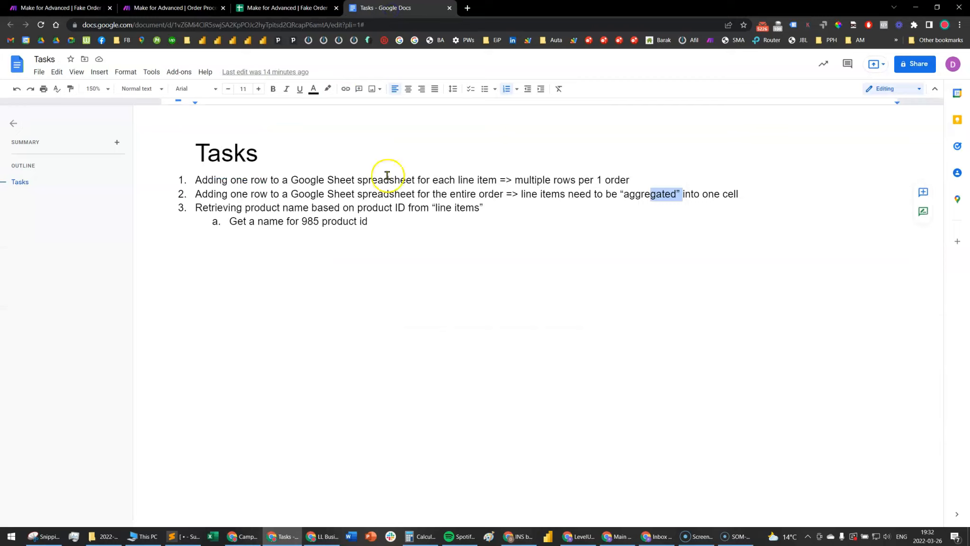
{"action": "left_click", "coordinate": [384, 235]}
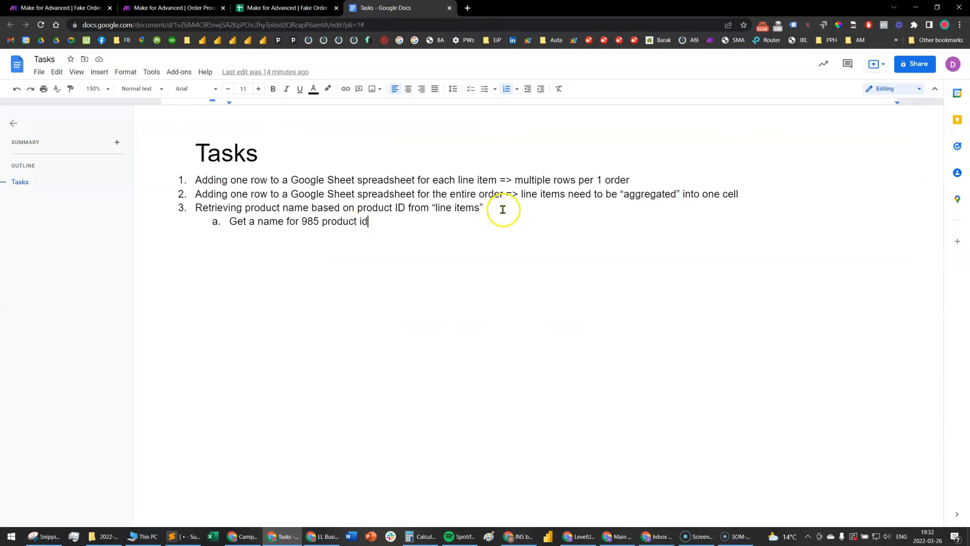
{"action": "left_click_drag", "start_coordinate": [504, 207], "coordinate": [207, 211]}
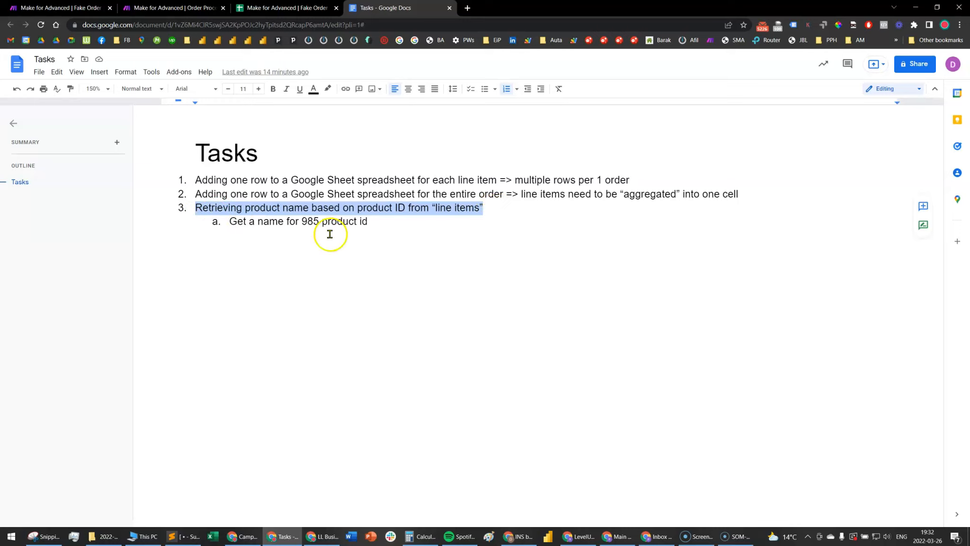
{"action": "left_click_drag", "start_coordinate": [299, 224], "coordinate": [319, 224]}
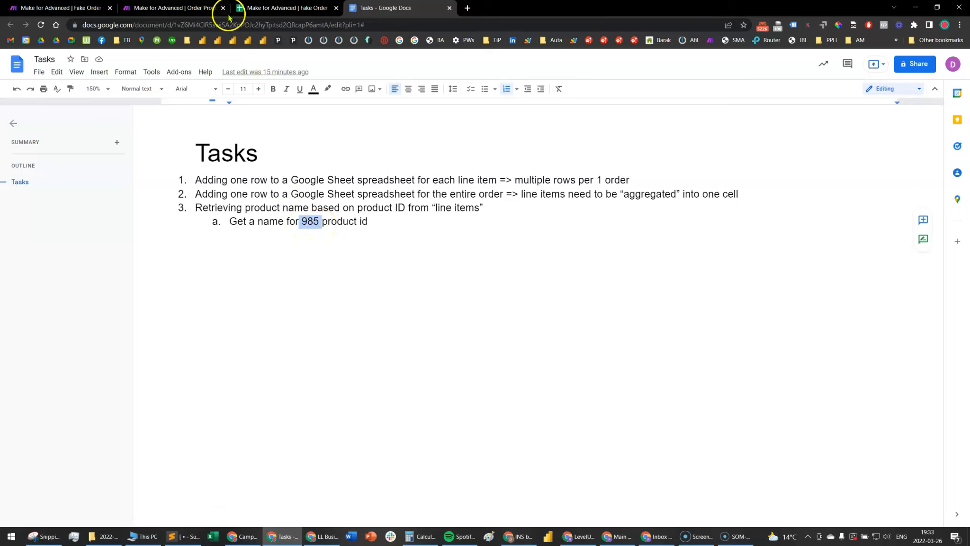
Delete the Iterator, Text aggregator and Google Sheets modules from the Make scenario, keeping only HTTP and Parse JSON
{"action": "left_click", "coordinate": [185, 10]}
{"action": "left_click_drag", "start_coordinate": [717, 435], "coordinate": [609, 401]}
{"action": "scroll", "coordinate": [610, 402], "scroll_direction": "down", "scroll_amount": 2}
{"action": "left_click_drag", "start_coordinate": [367, 168], "coordinate": [825, 369]}
{"action": "key", "text": "Delete"}
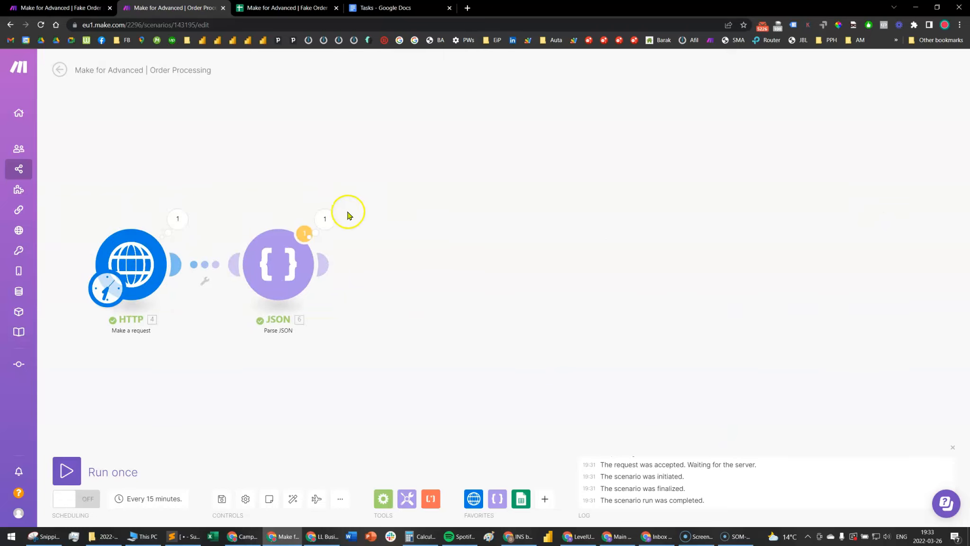
Inspect the id and name of the second entry under lineItems in the Parse JSON module's output
{"action": "left_click", "coordinate": [326, 218]}
{"action": "scroll", "coordinate": [441, 284], "scroll_direction": "down", "scroll_amount": 1}
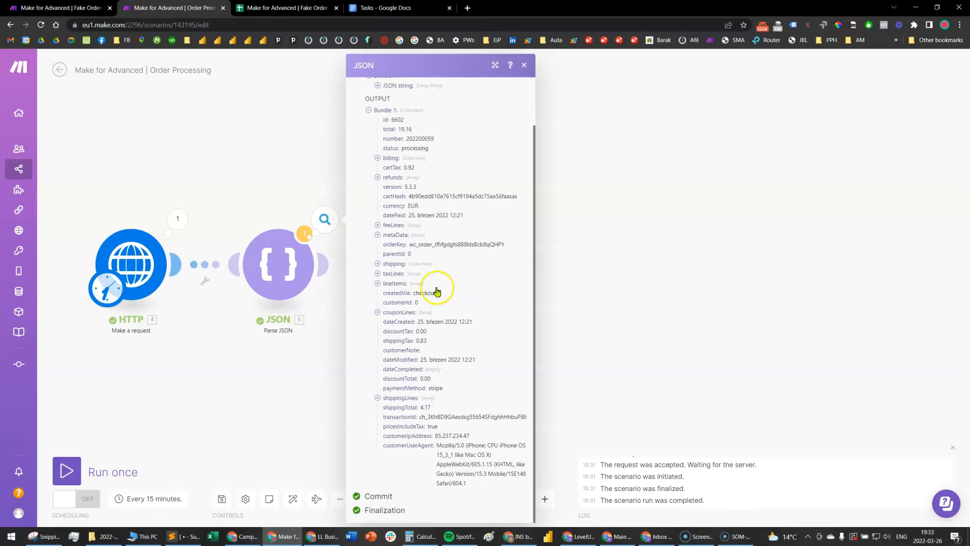
{"action": "left_click", "coordinate": [378, 283]}
{"action": "left_click", "coordinate": [386, 303]}
{"action": "double_click", "coordinate": [413, 313]}
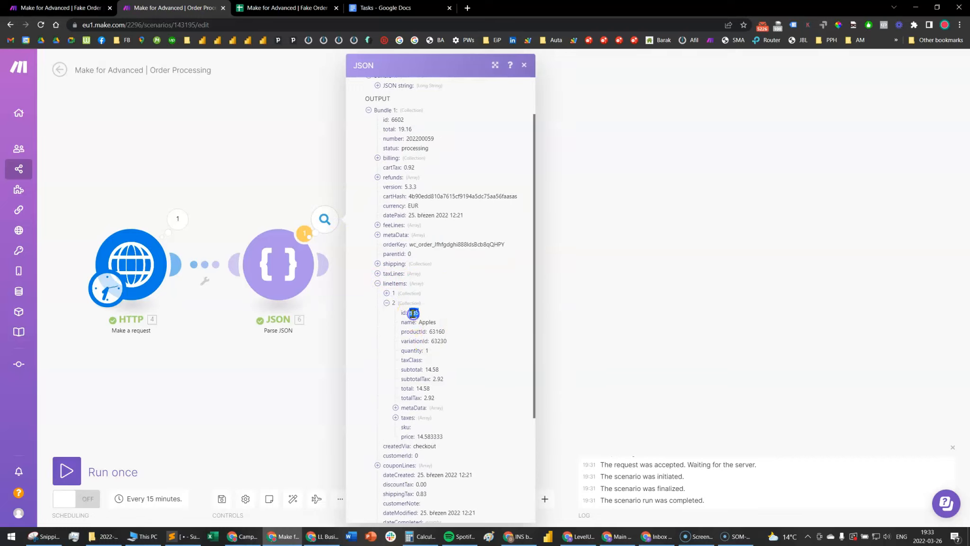
{"action": "left_click", "coordinate": [439, 323]}
{"action": "left_click", "coordinate": [289, 347]}
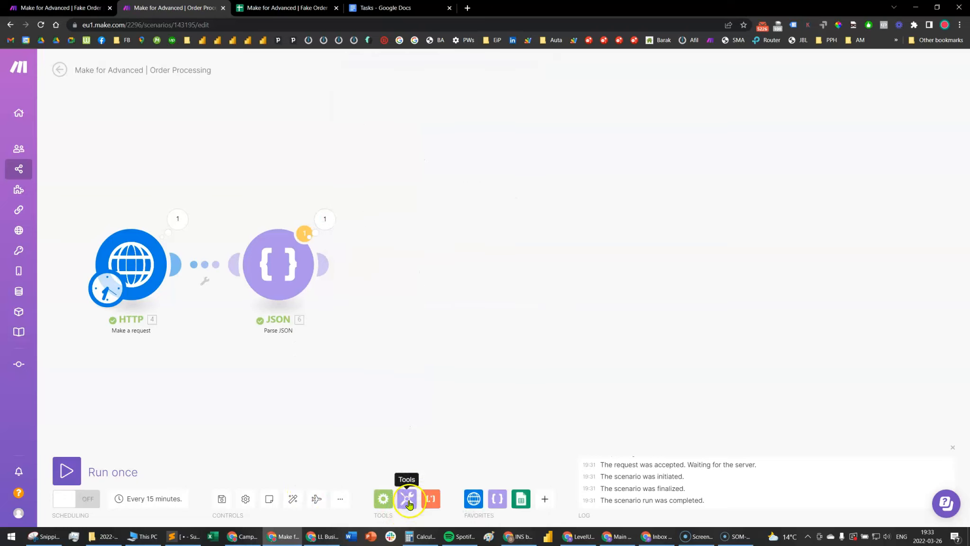
Add a Set variable module after Parse JSON and name its variable test
{"action": "left_click", "coordinate": [409, 501]}
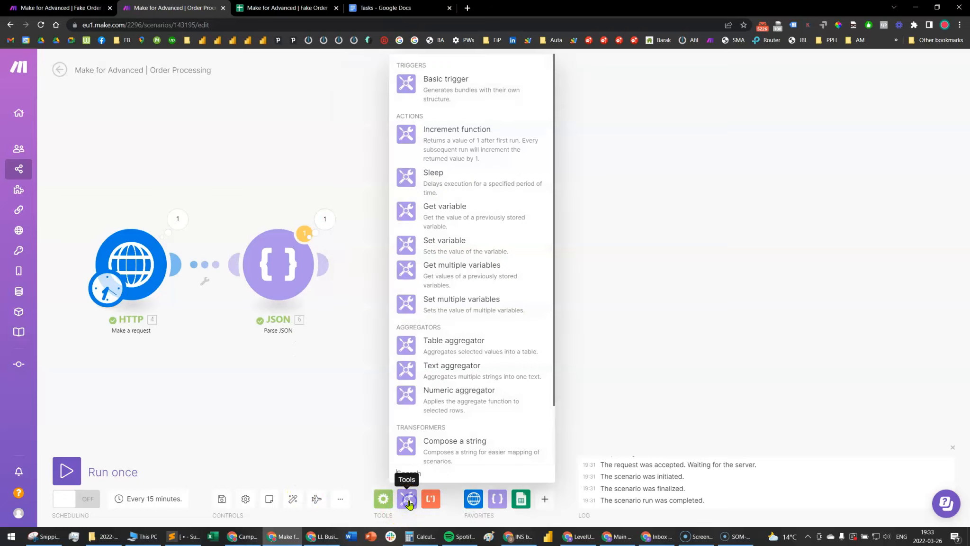
{"action": "left_click", "coordinate": [485, 250]}
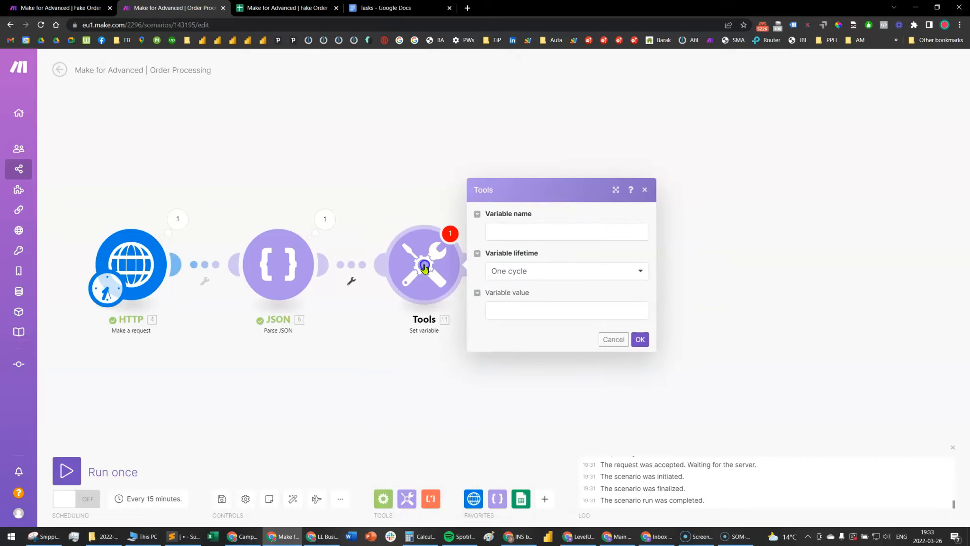
{"action": "left_click", "coordinate": [563, 310]}
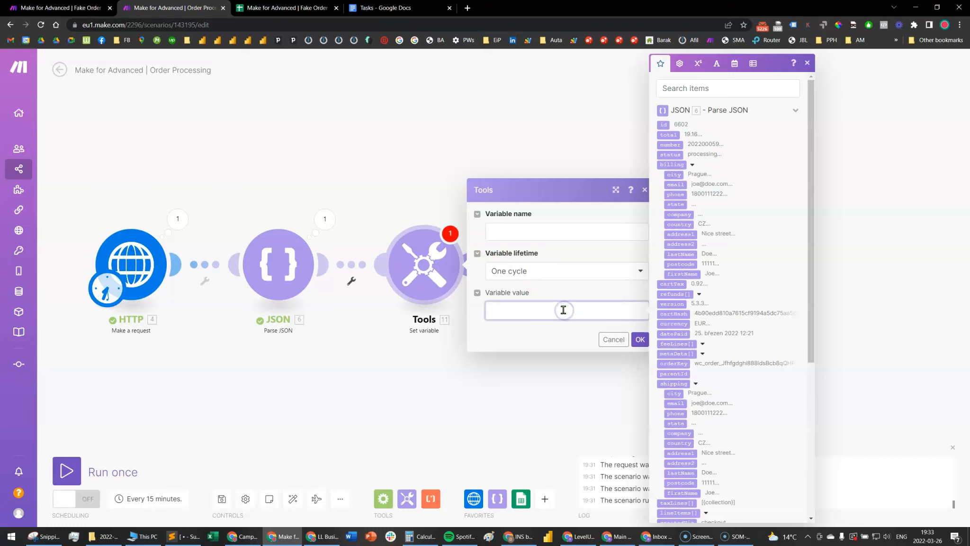
{"action": "left_click", "coordinate": [560, 236]}
Set the test variable's value to map(lineItems[]; name; id; 985), using the line items from Parse JSON, and save the module
{"action": "left_click", "coordinate": [547, 310]}
{"action": "type", "text": "map("}
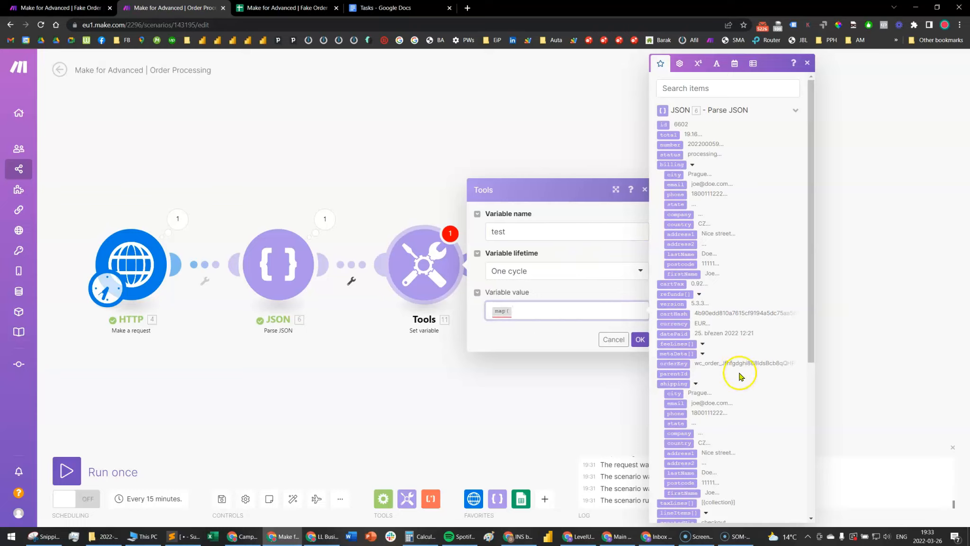
{"action": "scroll", "coordinate": [735, 379], "scroll_direction": "down", "scroll_amount": 2}
{"action": "left_click", "coordinate": [677, 418]}
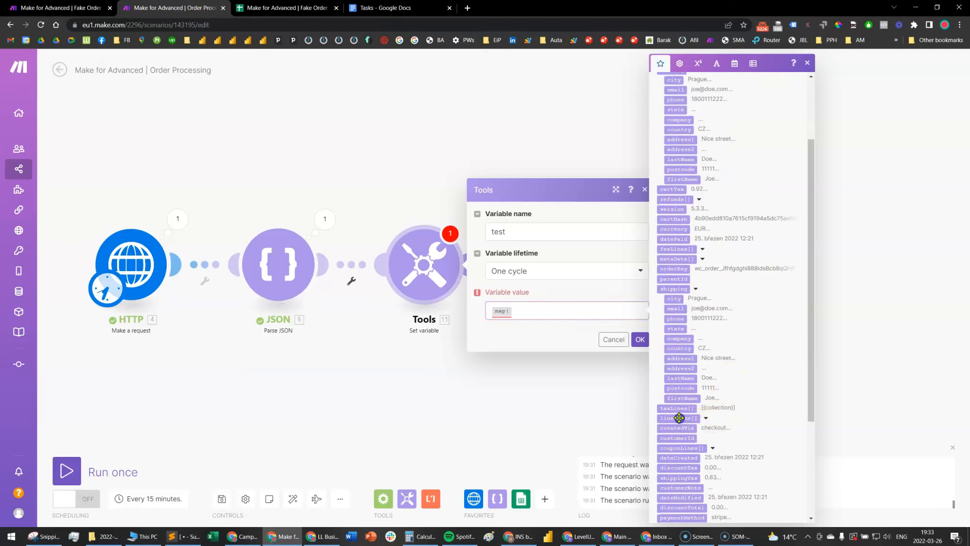
{"action": "type", "text": ";"}
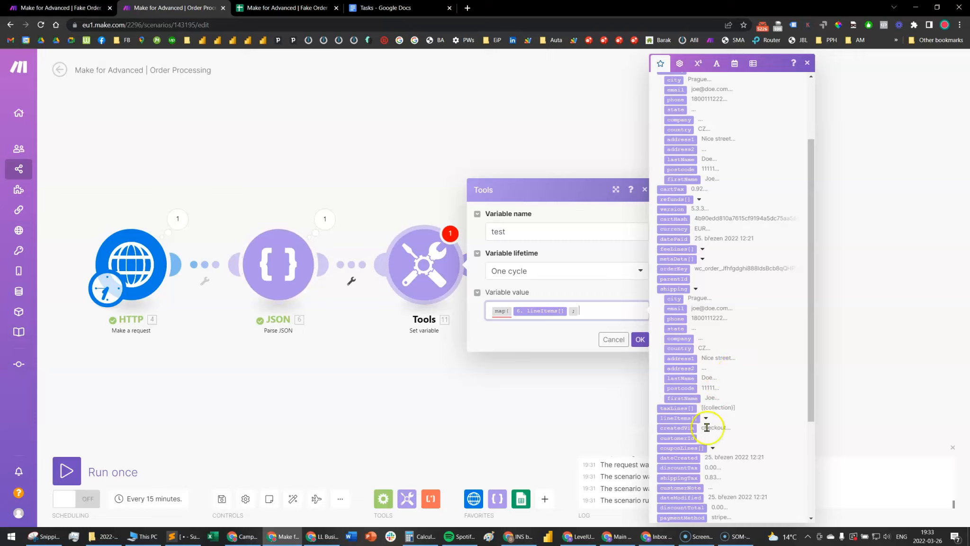
{"action": "left_click", "coordinate": [707, 417]}
{"action": "scroll", "coordinate": [739, 392], "scroll_direction": "down", "scroll_amount": 2}
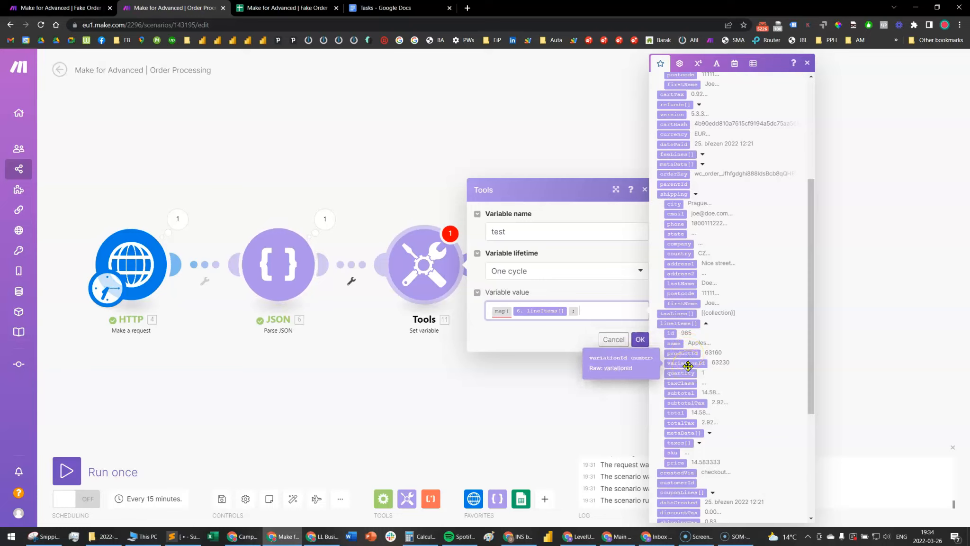
{"action": "left_click", "coordinate": [675, 342]}
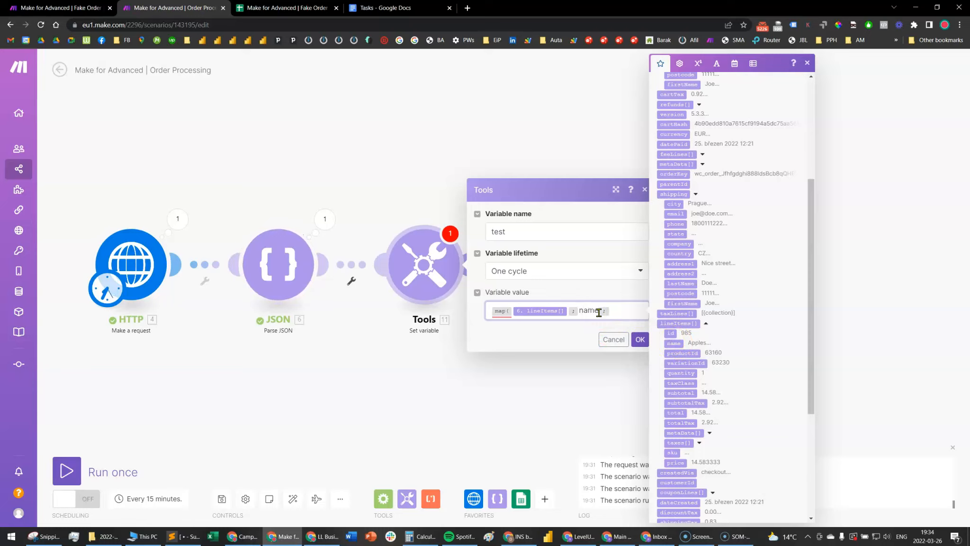
{"action": "mouse_move", "coordinate": [672, 332]}
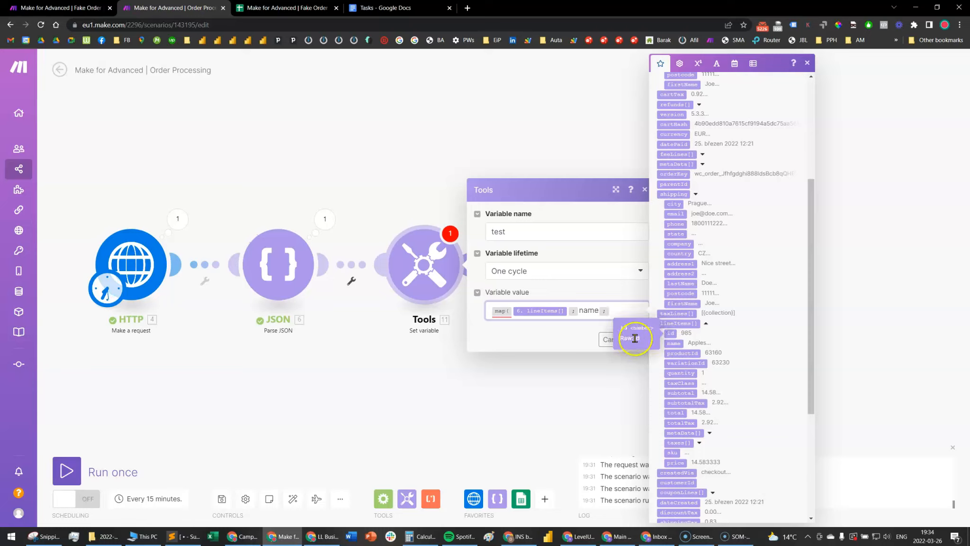
{"action": "left_click", "coordinate": [626, 310]}
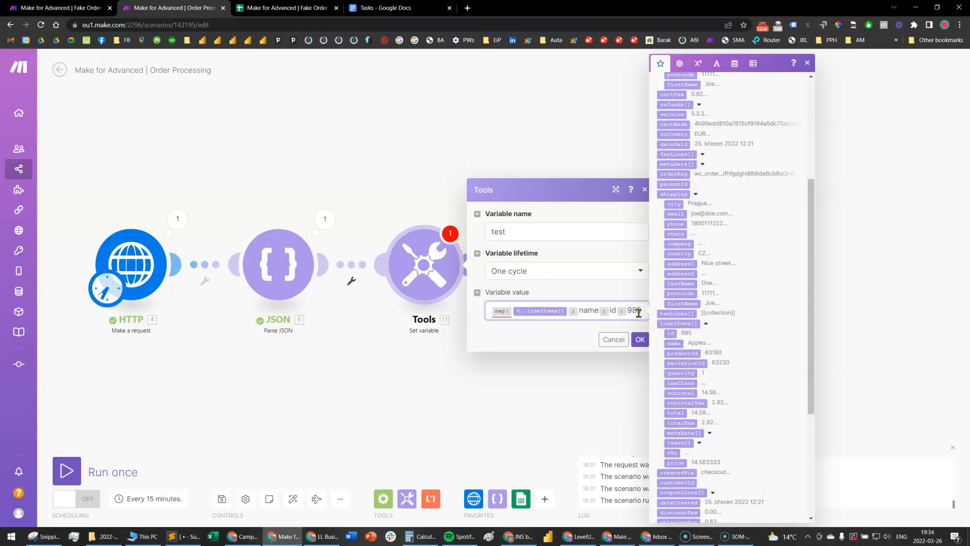
{"action": "type", "text": ")"}
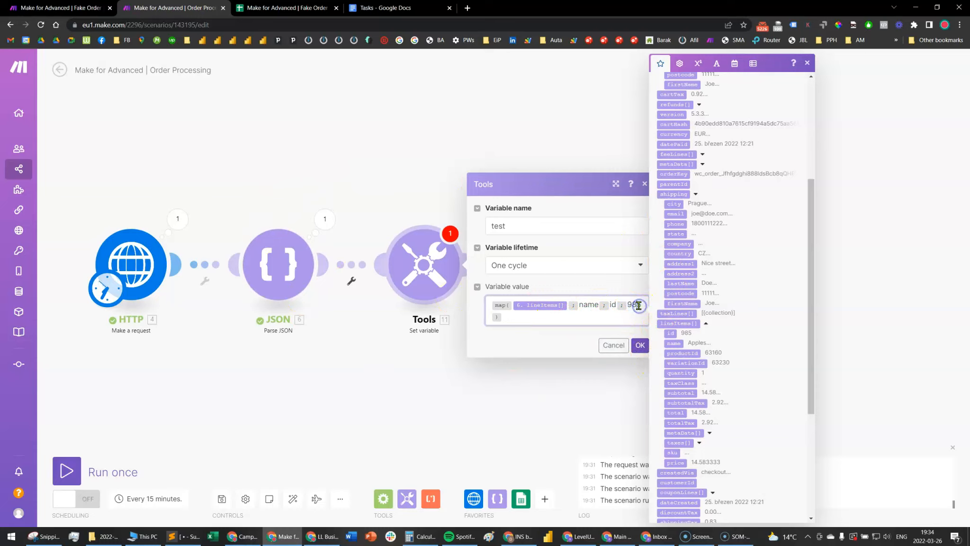
{"action": "left_click", "coordinate": [640, 345]}
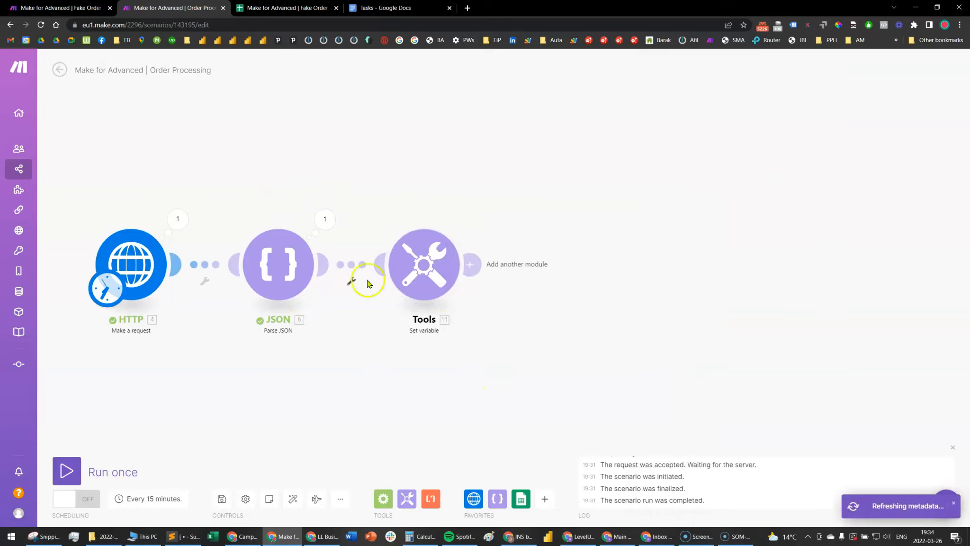
Run the scenario once and inspect the test array in the Set variable module's output
{"action": "left_click", "coordinate": [66, 470]}
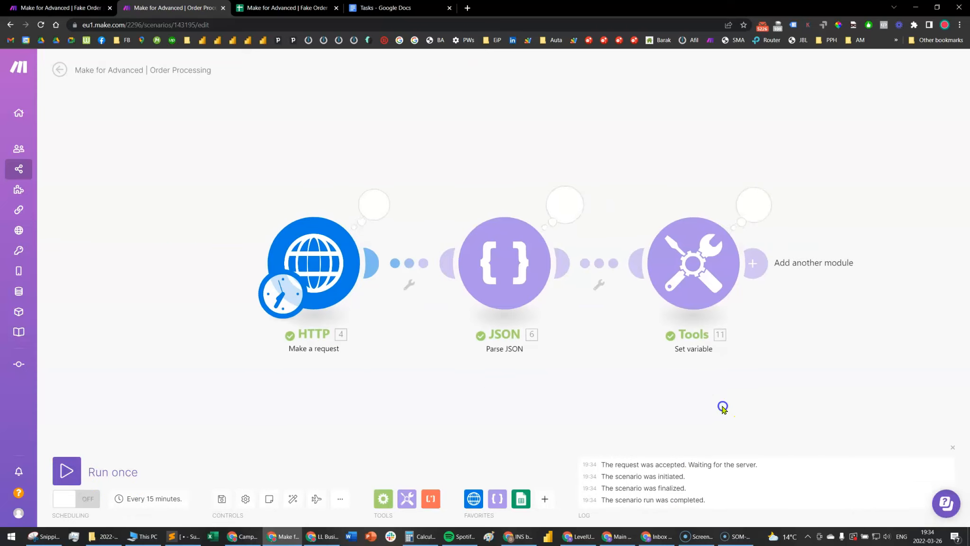
{"action": "left_click", "coordinate": [608, 210]}
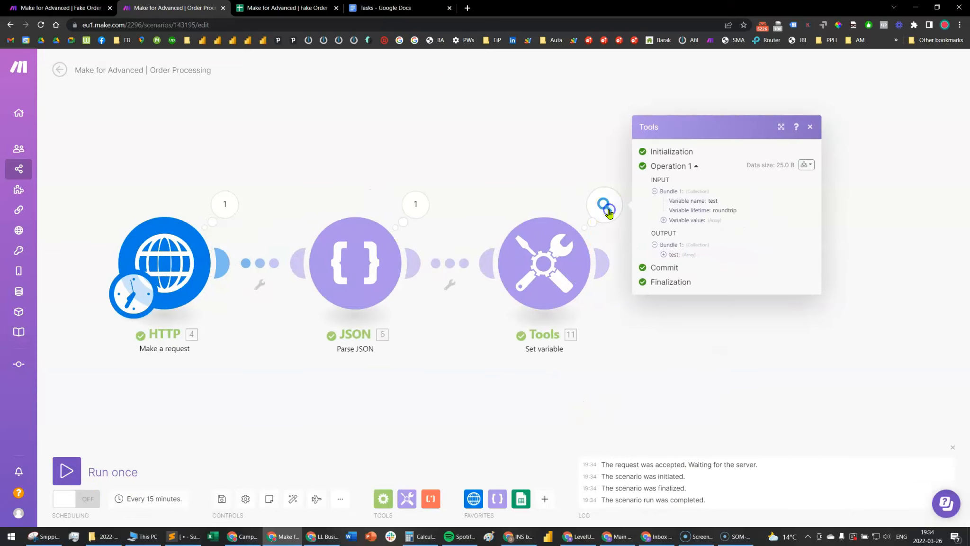
{"action": "left_click", "coordinate": [664, 254]}
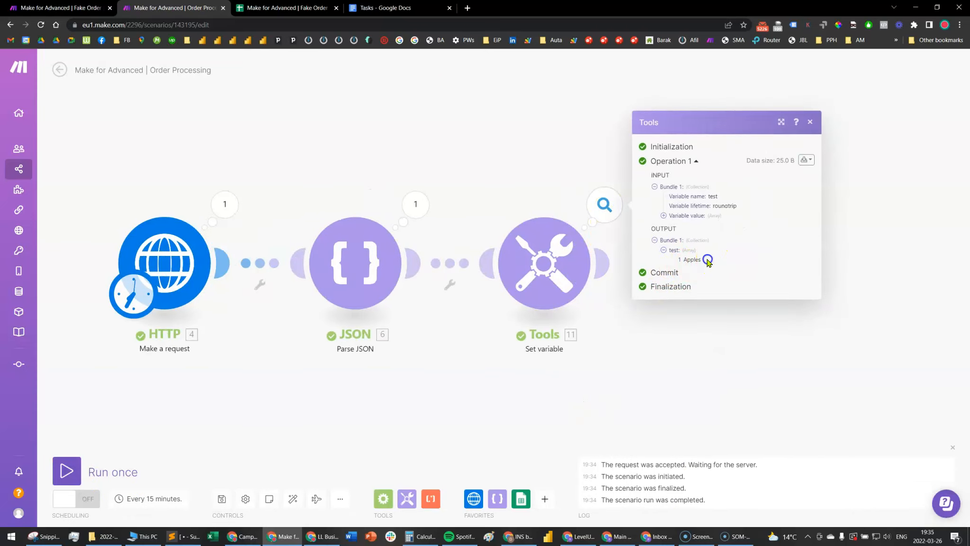
{"action": "left_click", "coordinate": [690, 255]}
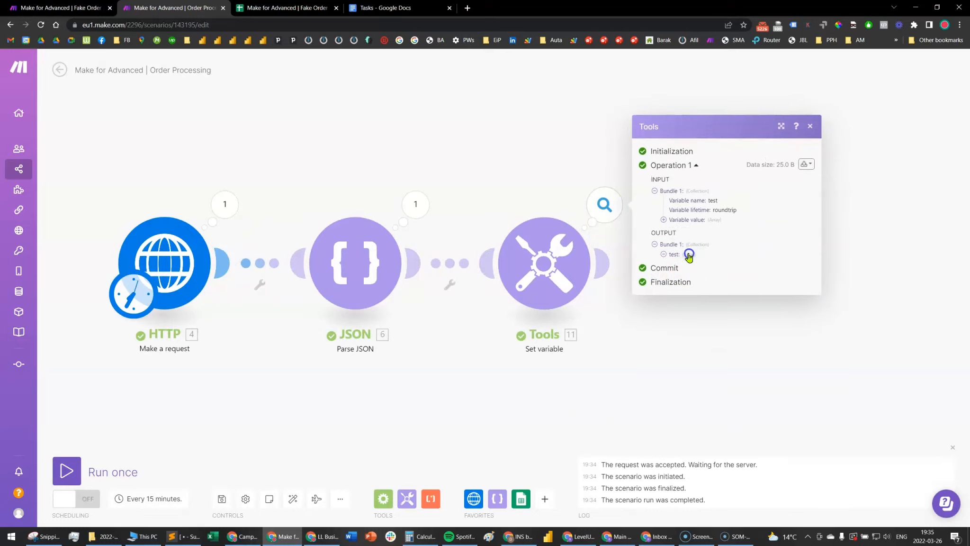
{"action": "left_click_drag", "start_coordinate": [704, 262], "coordinate": [669, 261]}
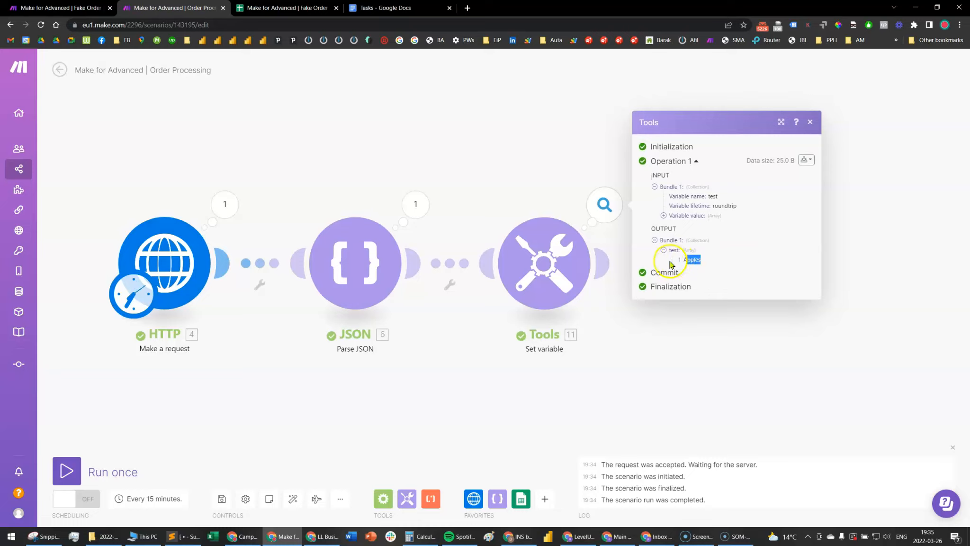
{"action": "left_click", "coordinate": [663, 379]}
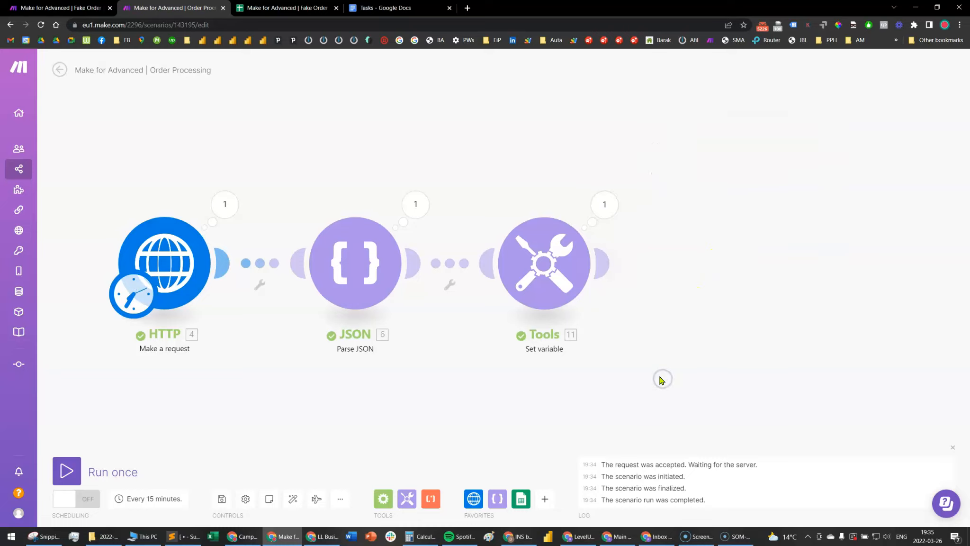
Wrap the variable's map formula in get with index 1, giving get(map(lineItems; name; id; 985); 1), and save the module
{"action": "left_click", "coordinate": [554, 275]}
{"action": "left_click", "coordinate": [668, 318]}
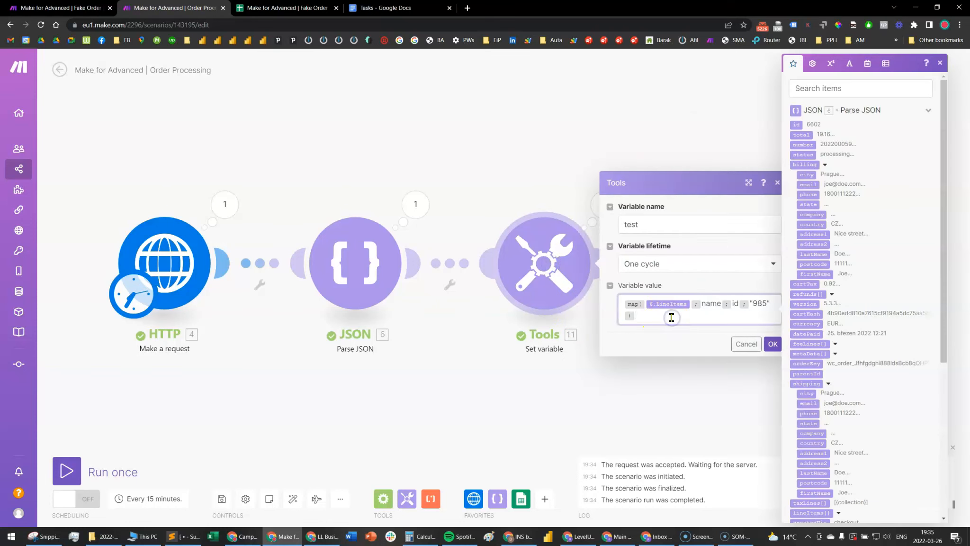
{"action": "type", "text": "get("}
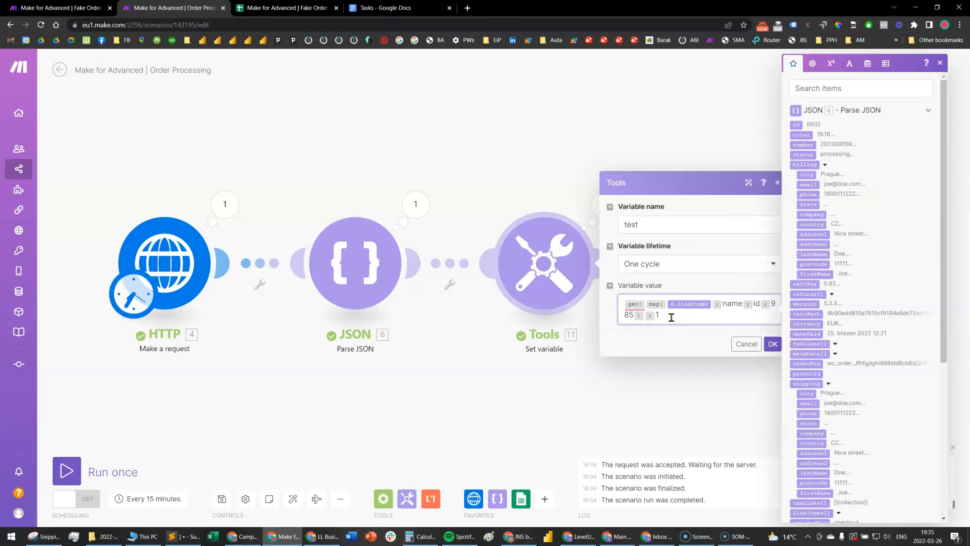
{"action": "left_click", "coordinate": [748, 183]}
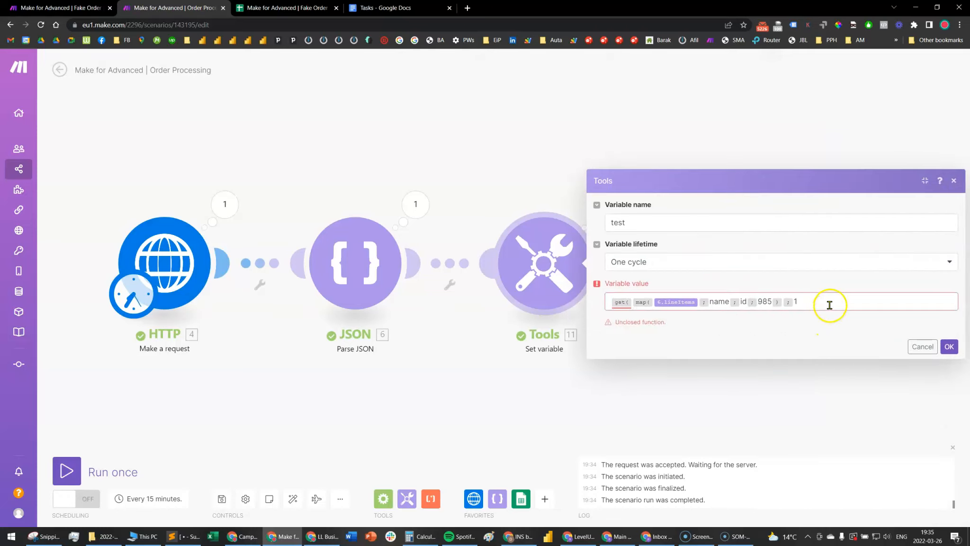
{"action": "left_click", "coordinate": [829, 303]}
{"action": "type", "text": ")"}
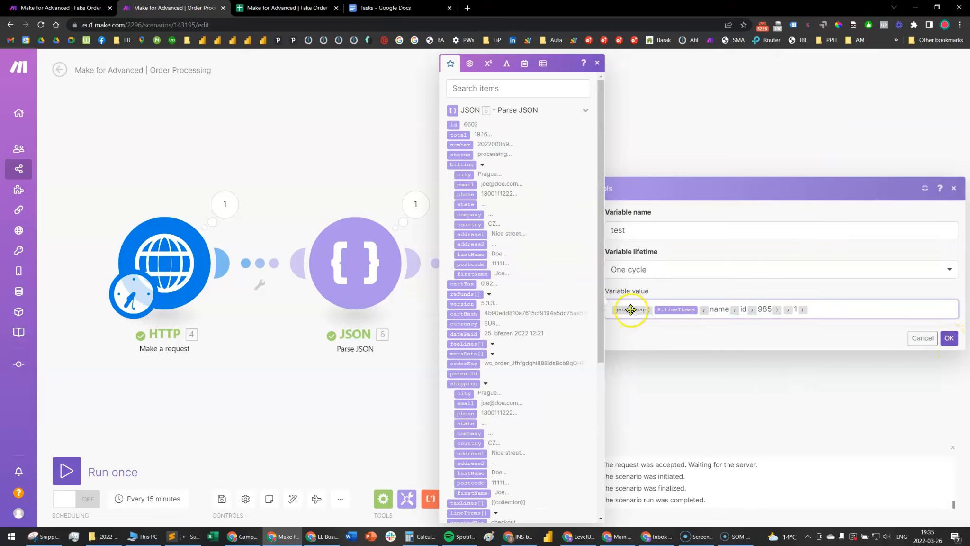
{"action": "mouse_move", "coordinate": [639, 311]}
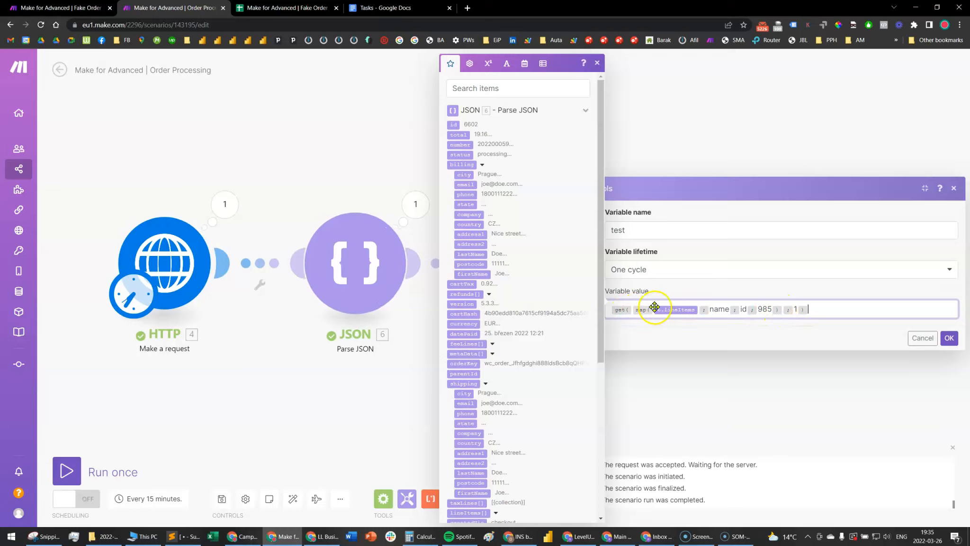
{"action": "left_click", "coordinate": [949, 337]}
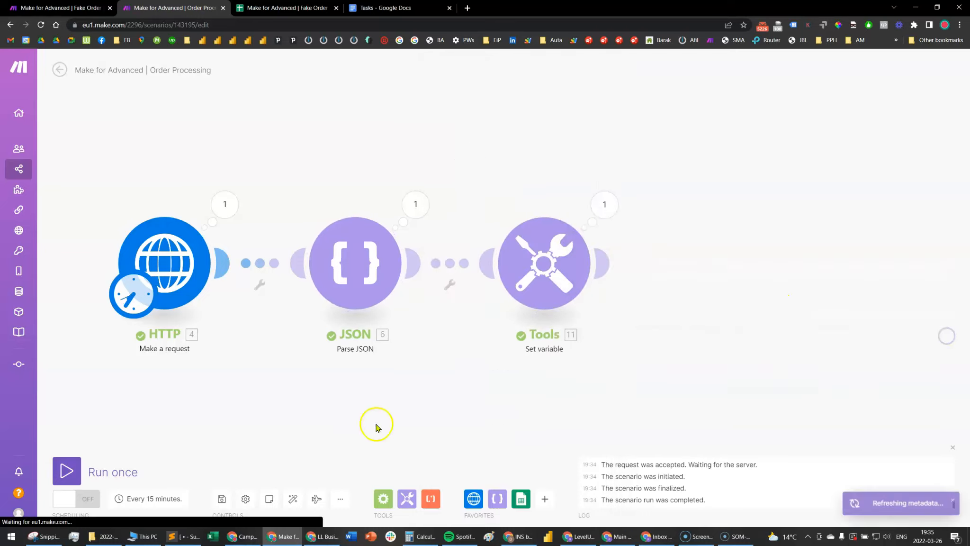
Run the scenario once more and check the value of test in the Set variable output
{"action": "left_click", "coordinate": [95, 476]}
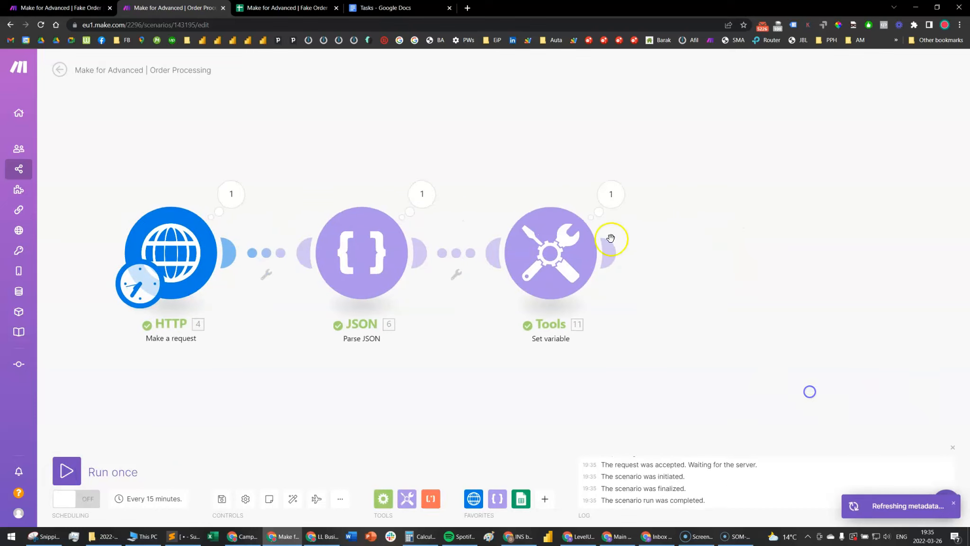
{"action": "left_click", "coordinate": [625, 209]}
{"action": "double_click", "coordinate": [689, 244]}
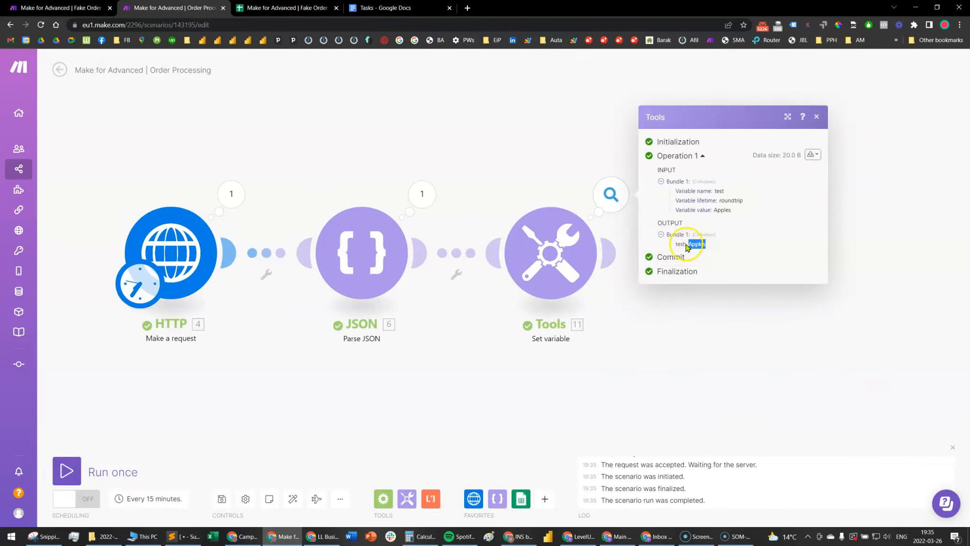
{"action": "left_click", "coordinate": [649, 375]}
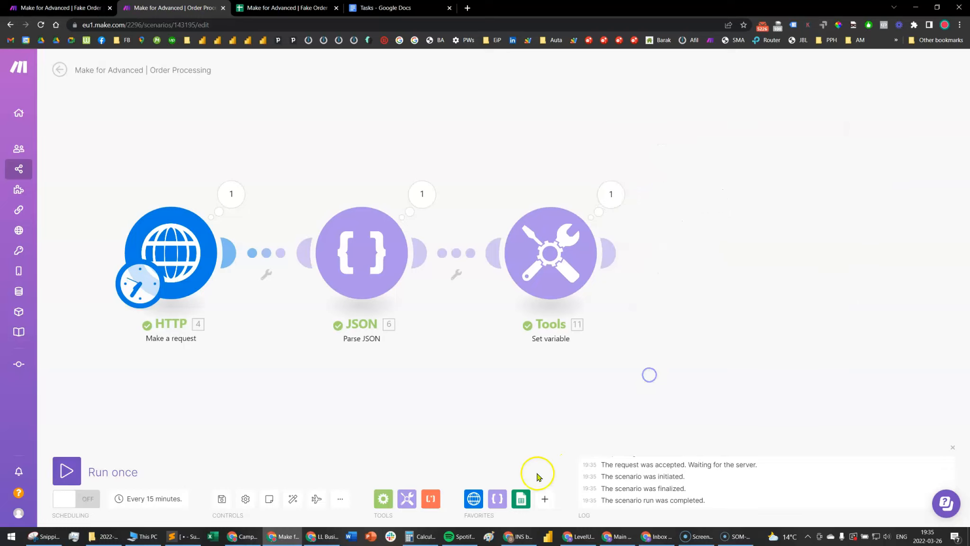
{"action": "left_click", "coordinate": [383, 499]}
{"action": "left_click", "coordinate": [406, 498]}
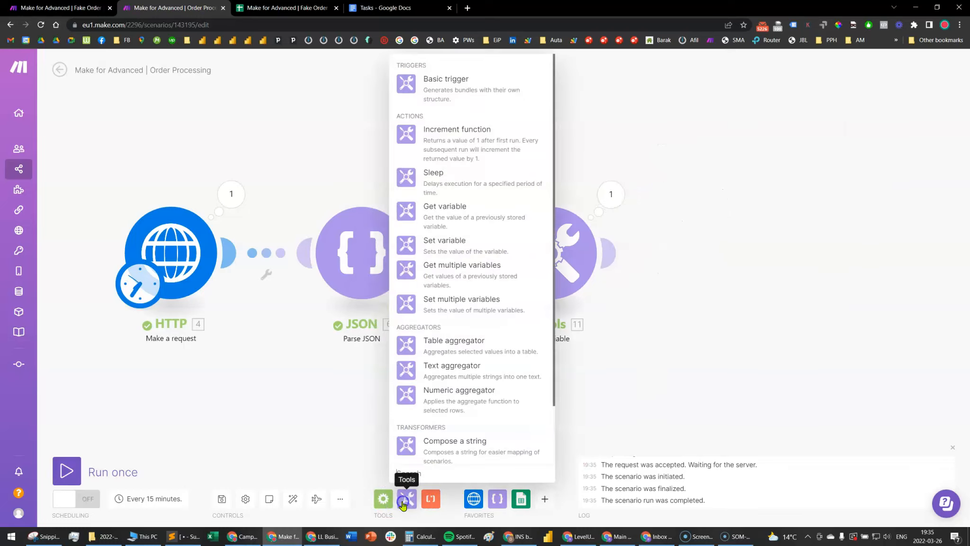
{"action": "left_click", "coordinate": [445, 242]}
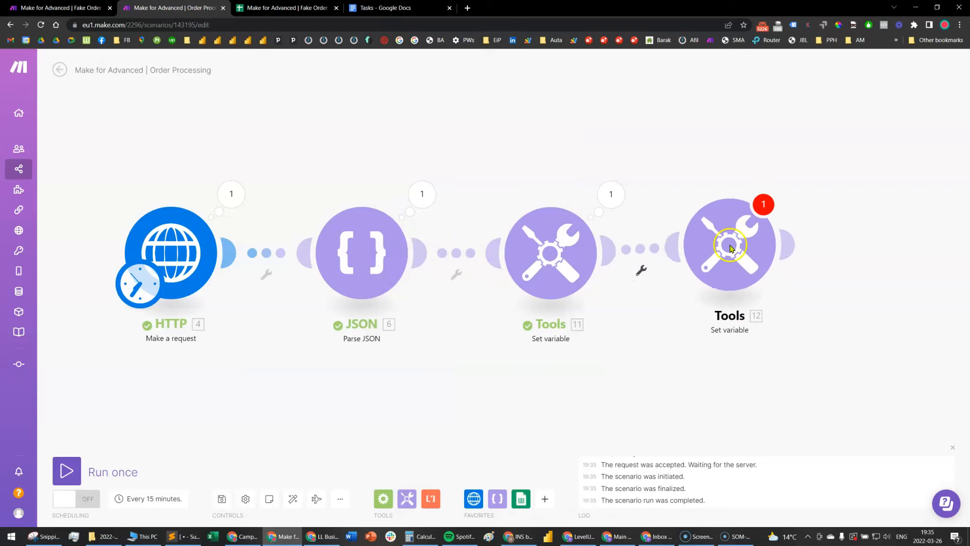
{"action": "left_click", "coordinate": [842, 214]}
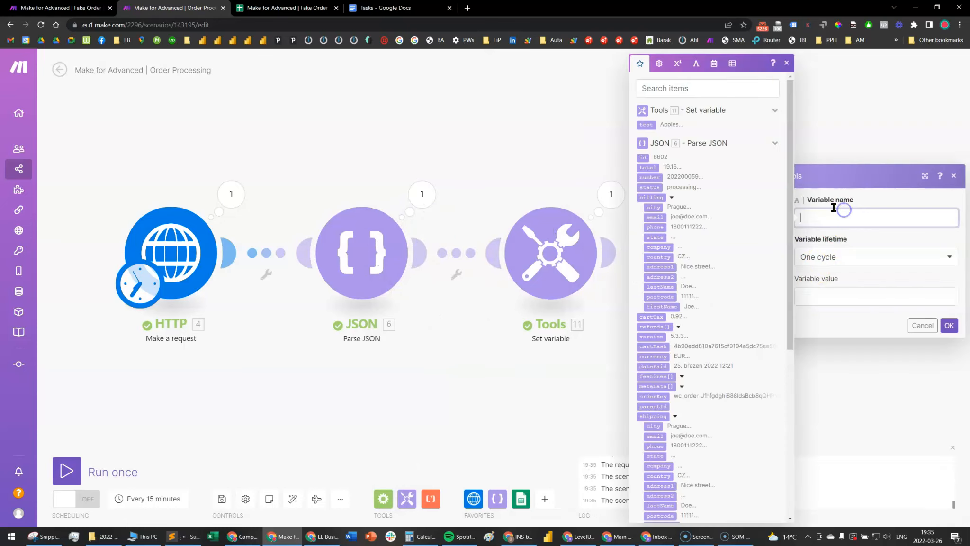
{"action": "left_click_drag", "start_coordinate": [661, 135], "coordinate": [865, 312]}
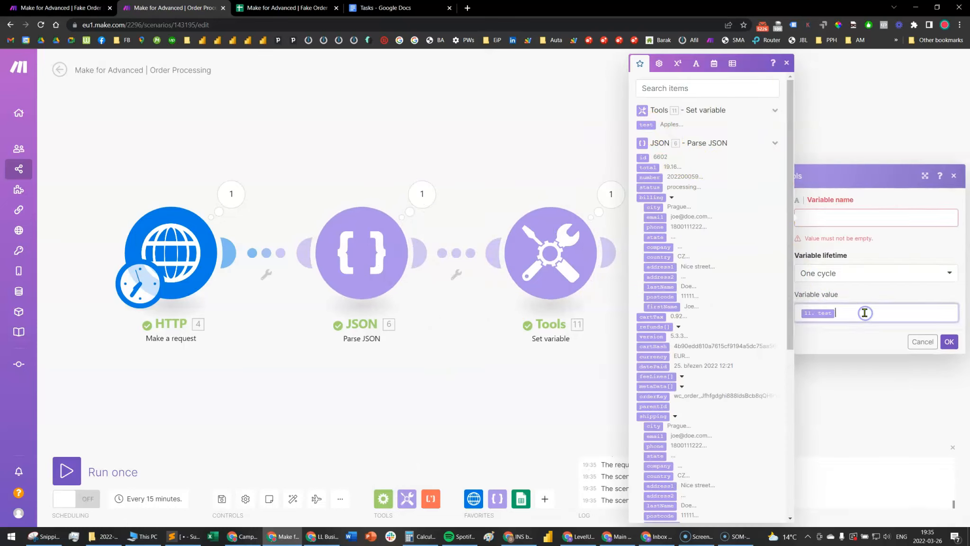
{"action": "left_click", "coordinate": [922, 342]}
{"action": "right_click", "coordinate": [753, 264]}
{"action": "left_click", "coordinate": [799, 383]}
Review the nested get and map formula in the Set variable module and close its settings
{"action": "left_click", "coordinate": [549, 253]}
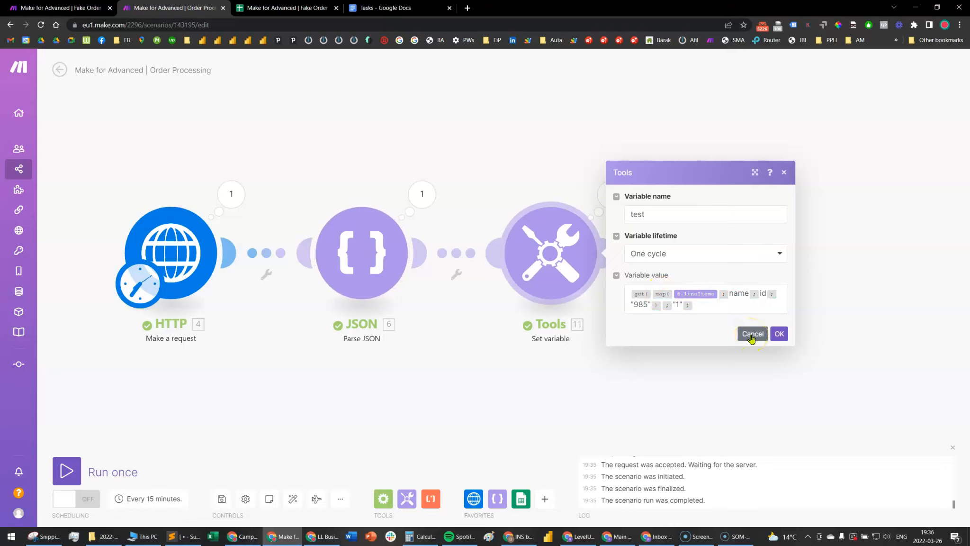
{"action": "left_click", "coordinate": [739, 293]}
{"action": "left_click", "coordinate": [777, 333]}
Review the request URL in the HTTP module and close its settings without changes
{"action": "scroll", "coordinate": [452, 392], "scroll_direction": "down", "scroll_amount": 1}
{"action": "left_click_drag", "start_coordinate": [422, 407], "coordinate": [448, 395]}
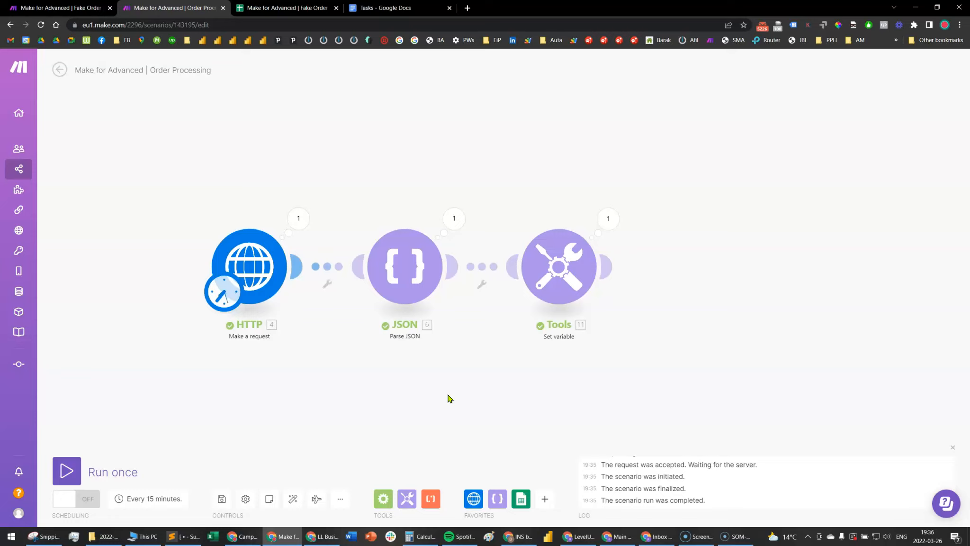
{"action": "left_click", "coordinate": [251, 270]}
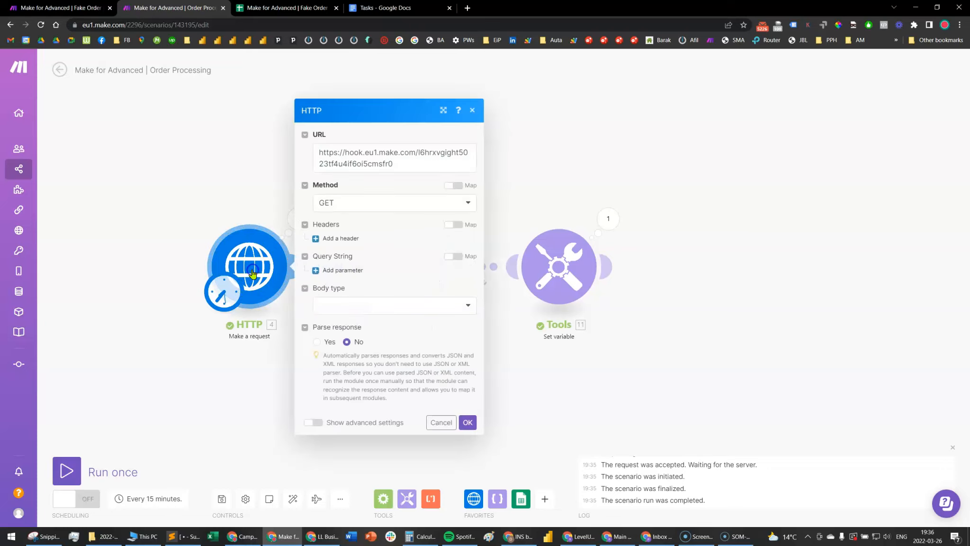
{"action": "left_click_drag", "start_coordinate": [424, 169], "coordinate": [314, 134]}
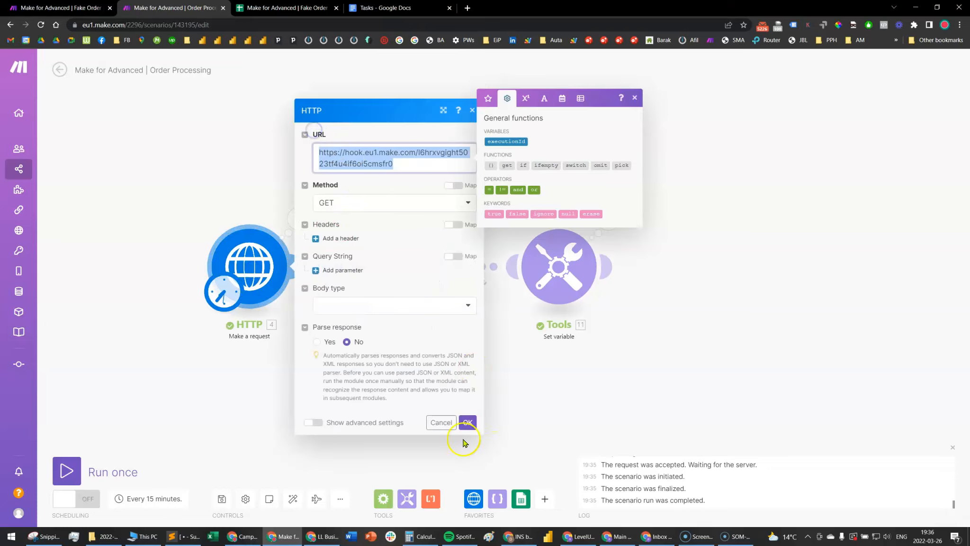
{"action": "left_click", "coordinate": [440, 423]}
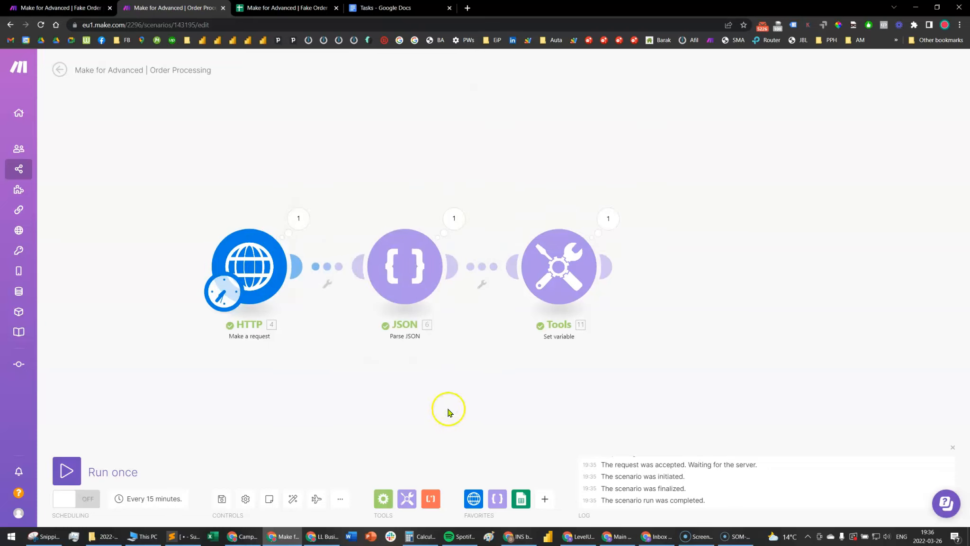